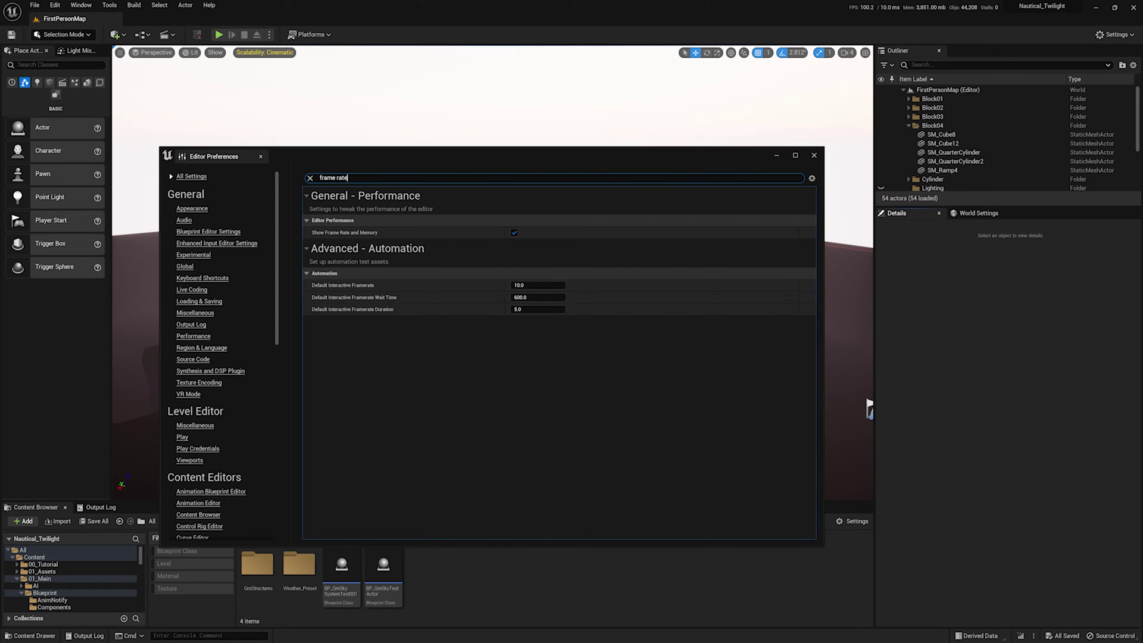
Step: Check DefaultEditorSettings.ini in the project's Config folder, then return to Editor Preferences
key("alt+Tab")
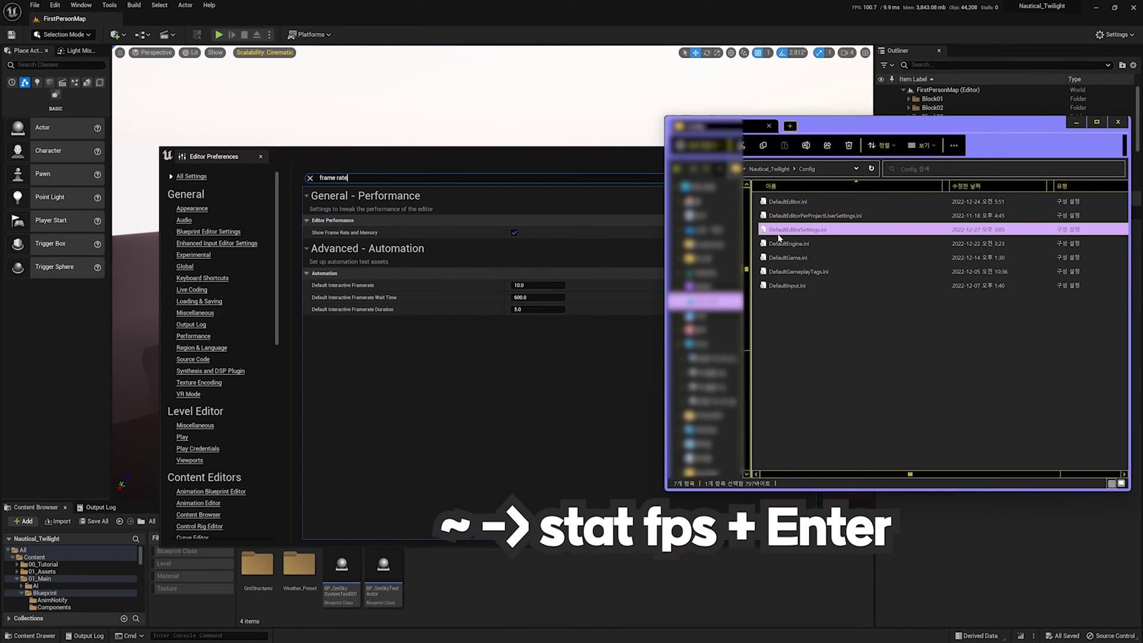
left_click(798, 231)
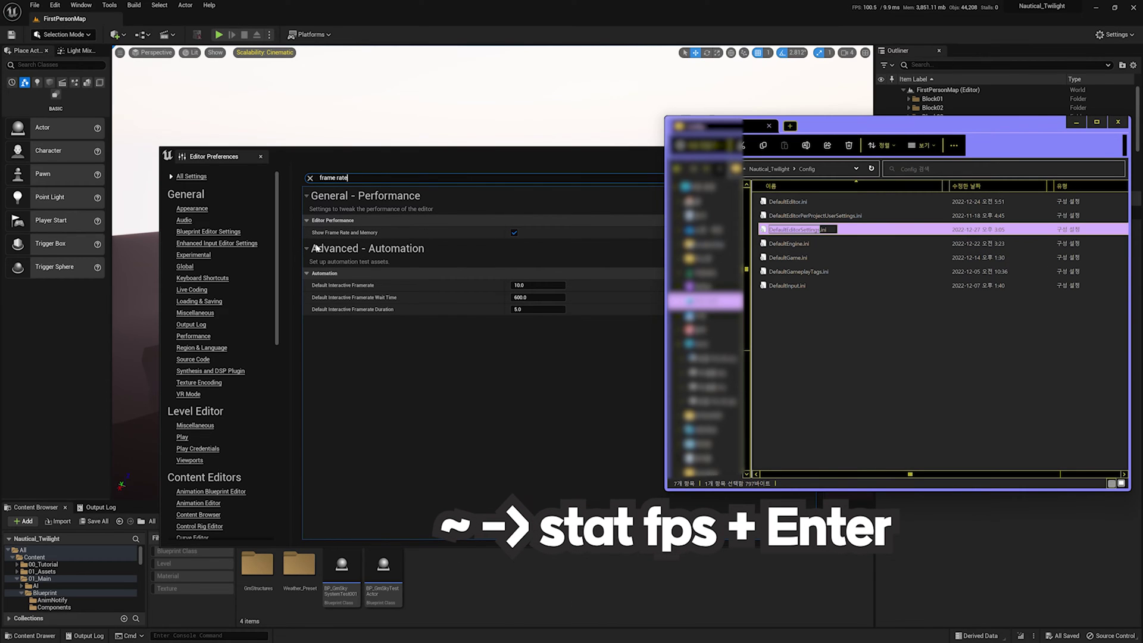
left_click(647, 304)
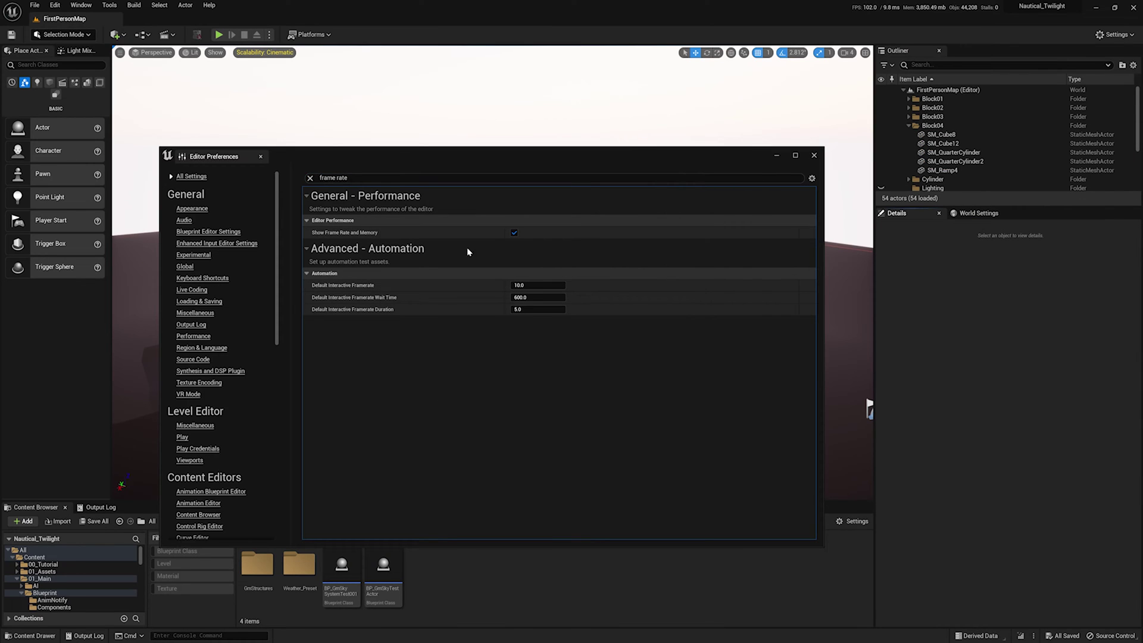
Step: Toggle Show Frame Rate and Memory off and on twice, leaving it enabled
left_click(513, 232)
left_click(513, 233)
left_click(514, 233)
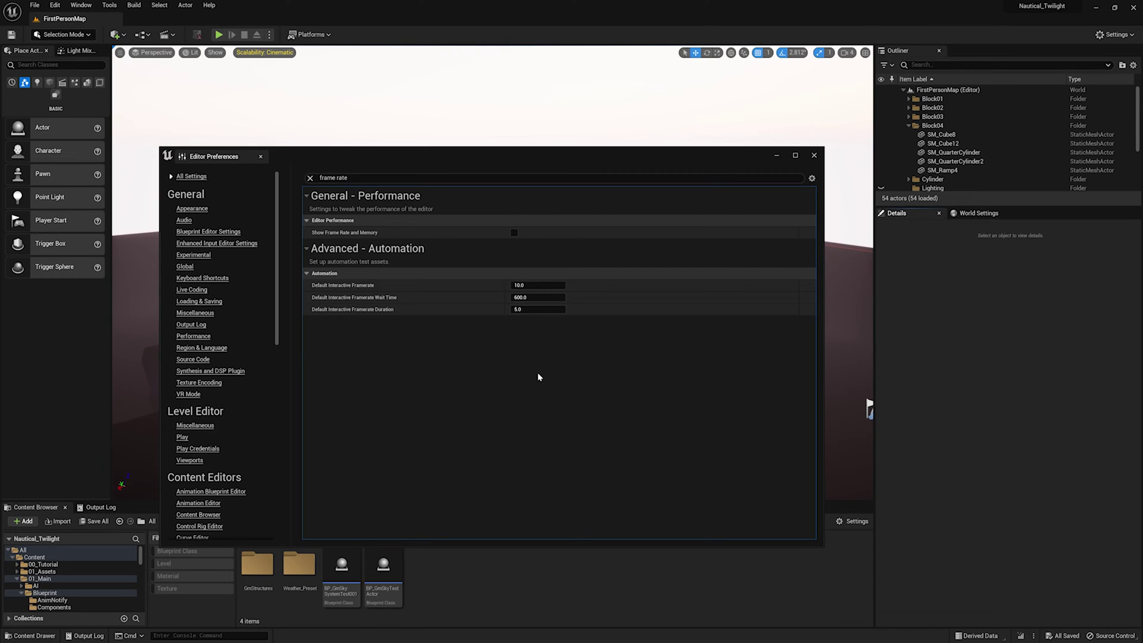
left_click(513, 232)
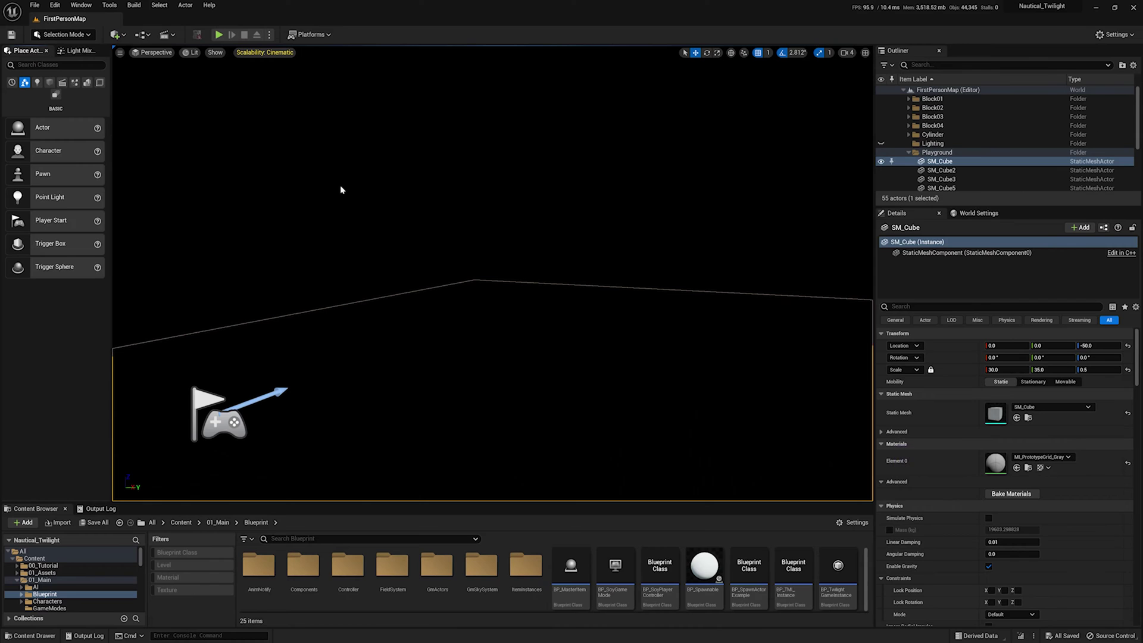
Step: Start a new C++ class with Actor as the parent class
left_click(110, 4)
left_click(121, 28)
left_click(597, 237)
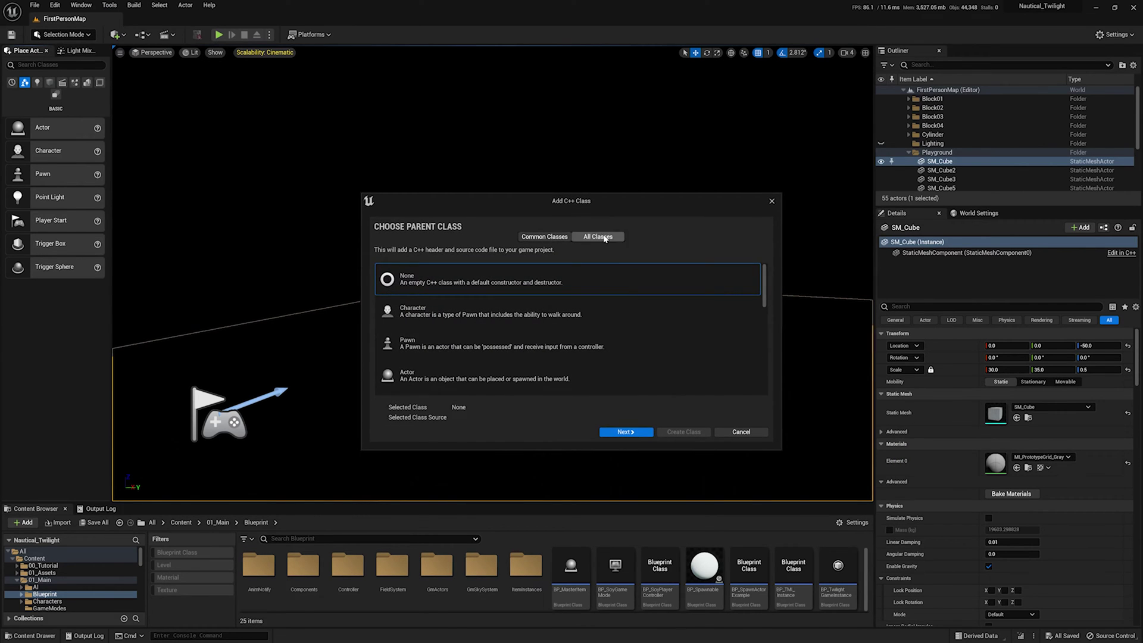
left_click(545, 236)
left_click(452, 381)
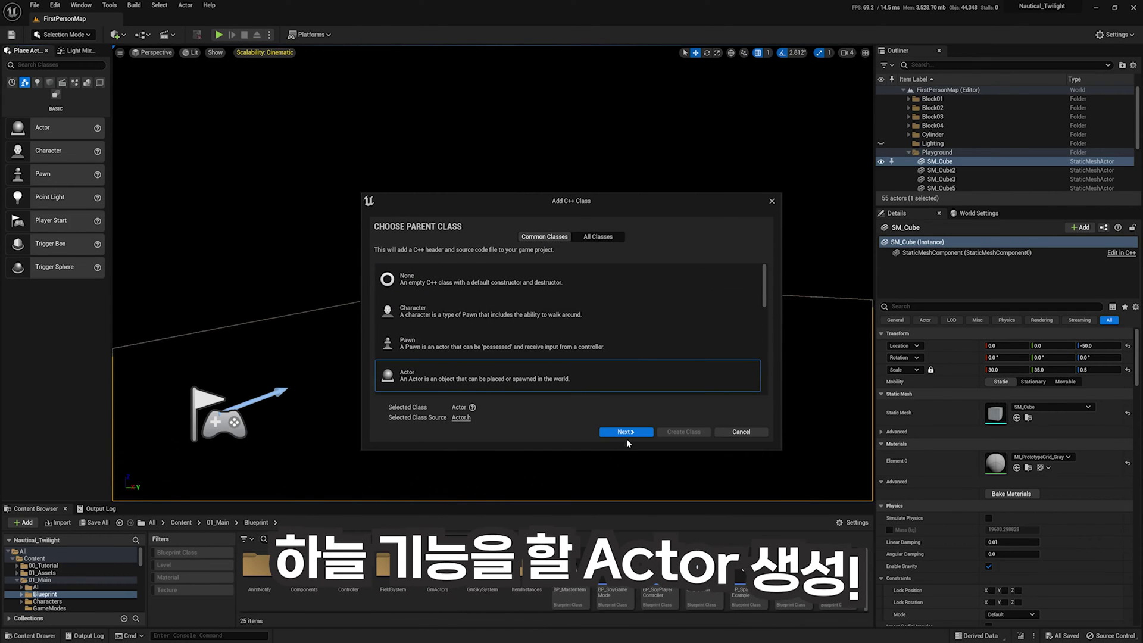
left_click(626, 432)
Step: Set the path to the SkySystem subfolder, name the class AGm_SkySystem, and create it
left_click(715, 317)
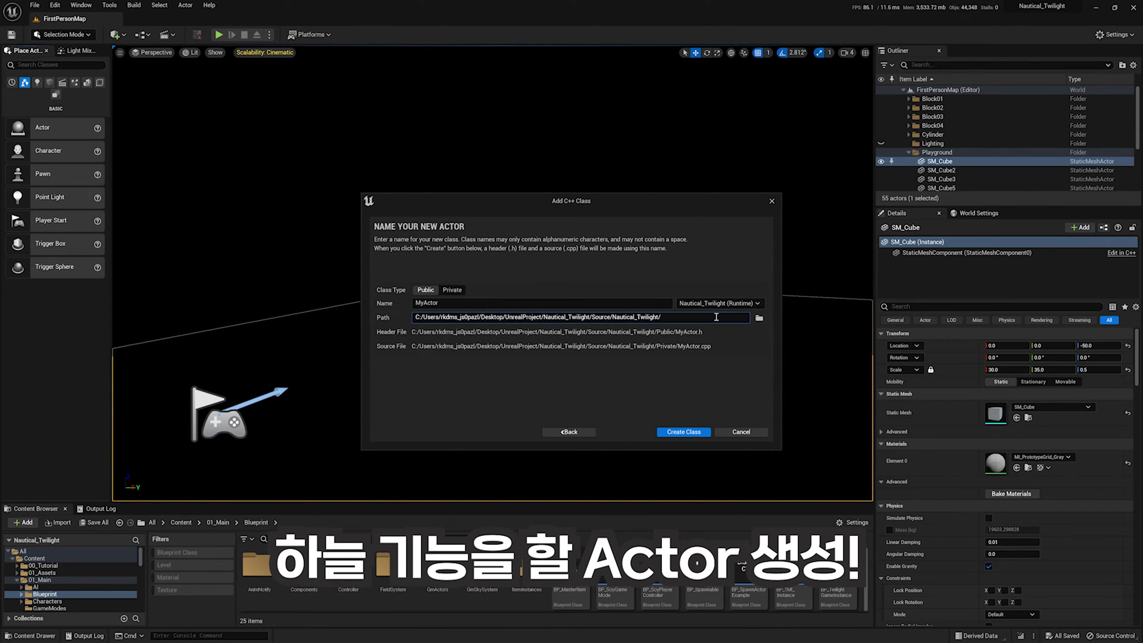
type("GmSky")
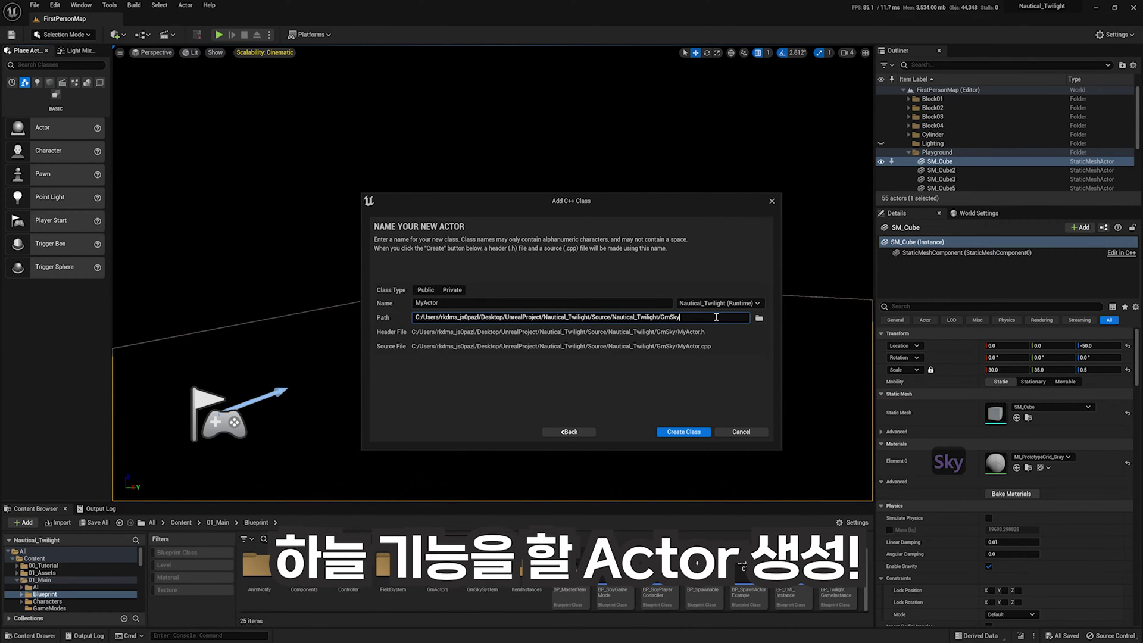
type("System")
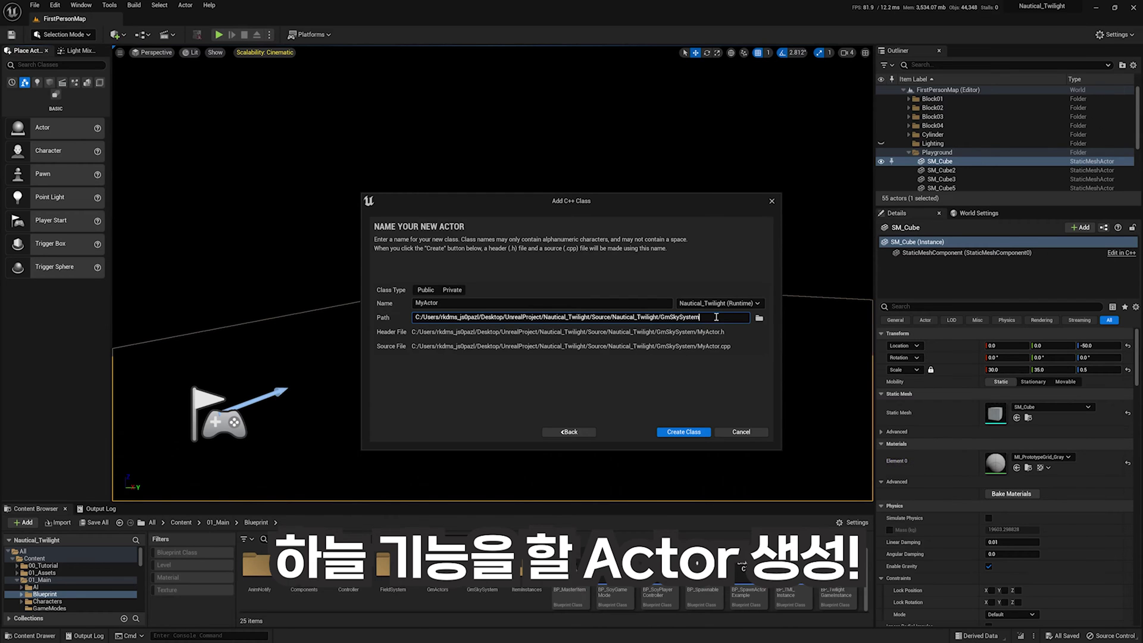
key("BackSpace")
key("BackSpace")
key("BackSpace")
key("BackSpace")
key("BackSpace")
key("BackSpace")
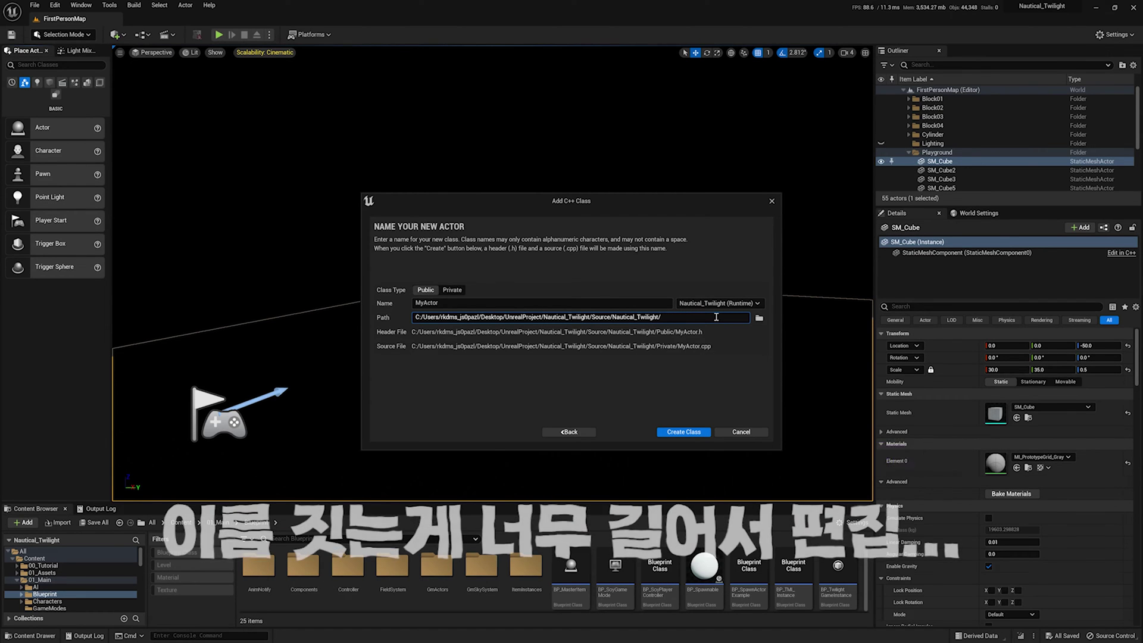
key("BackSpace")
type("SkySystem")
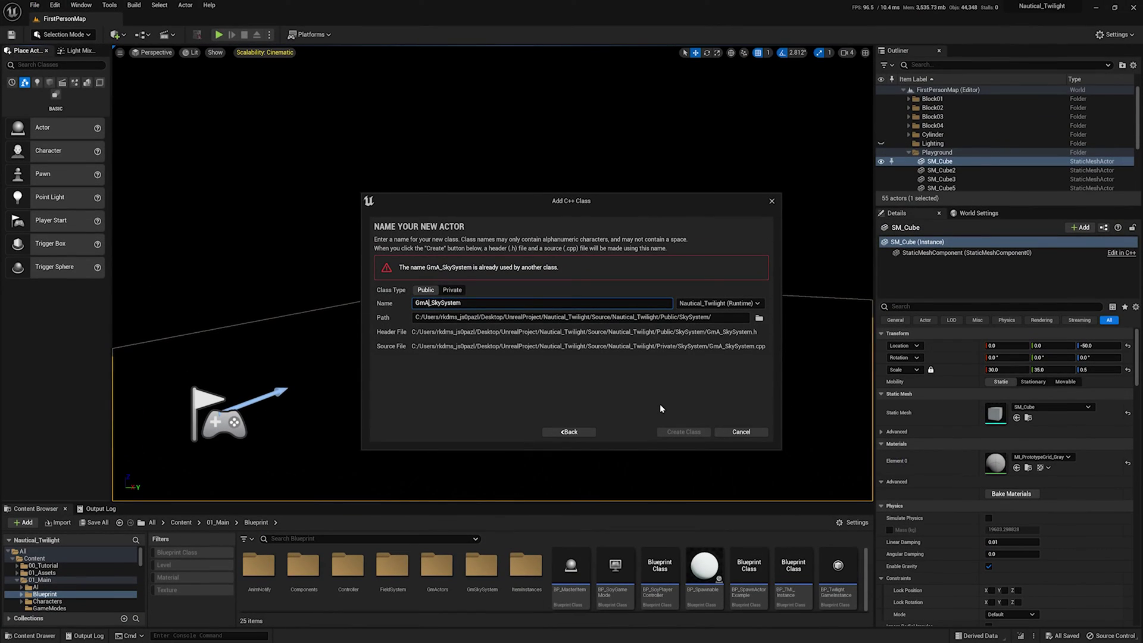
key("ctrl+BackSpace")
type("A")
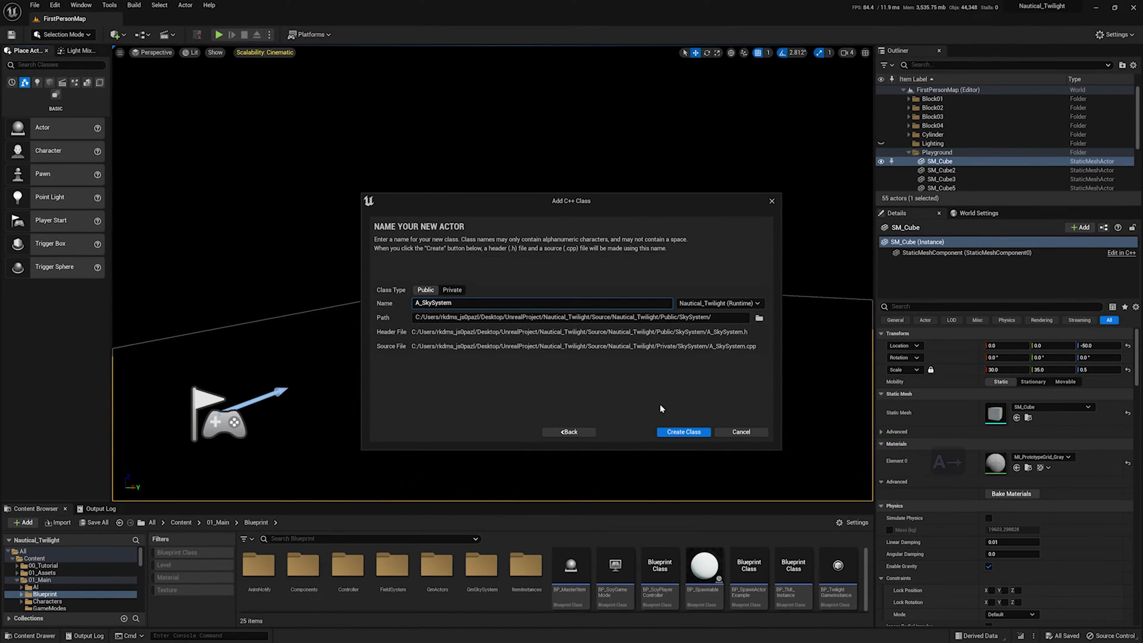
type("Gm")
key("BackSpace")
key("BackSpace")
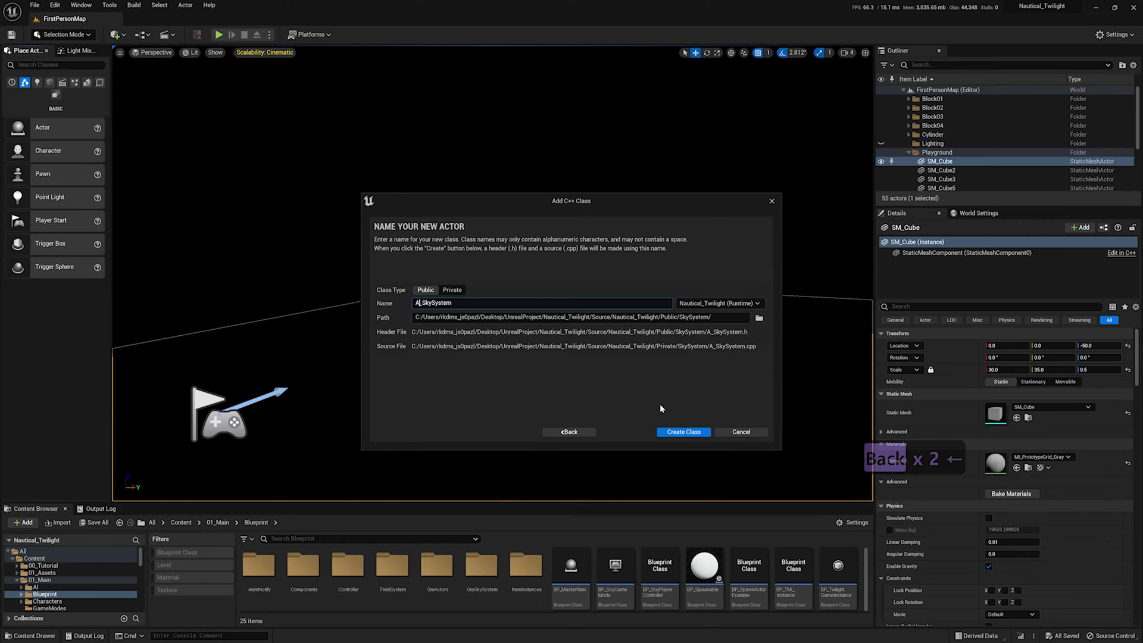
key("Left")
type("Gm")
key("ctrl+Right")
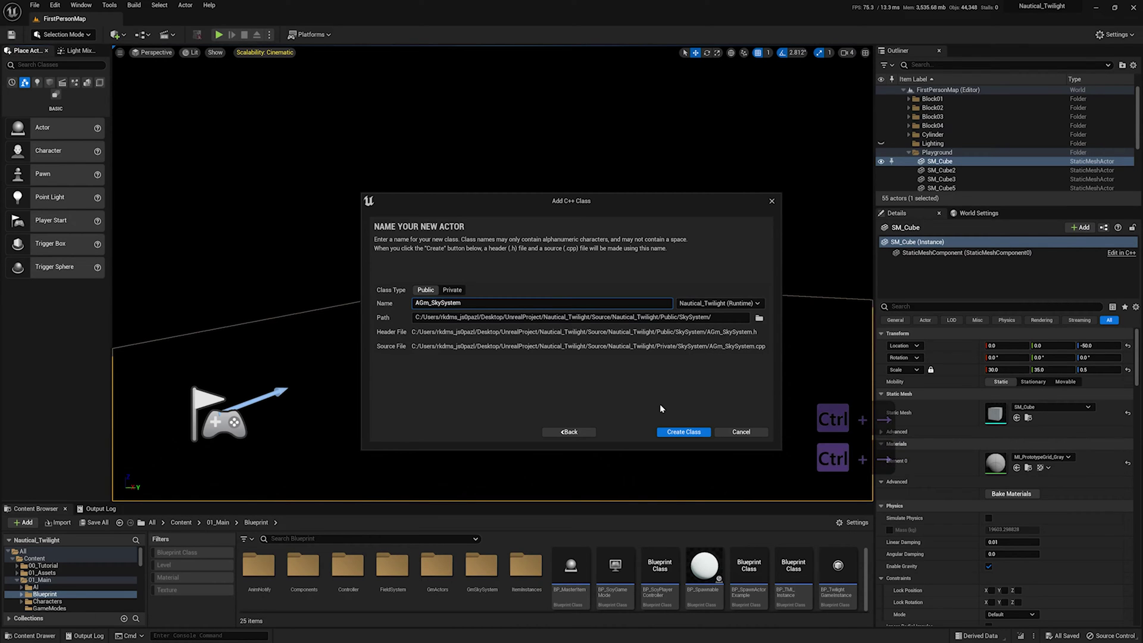
left_click(671, 434)
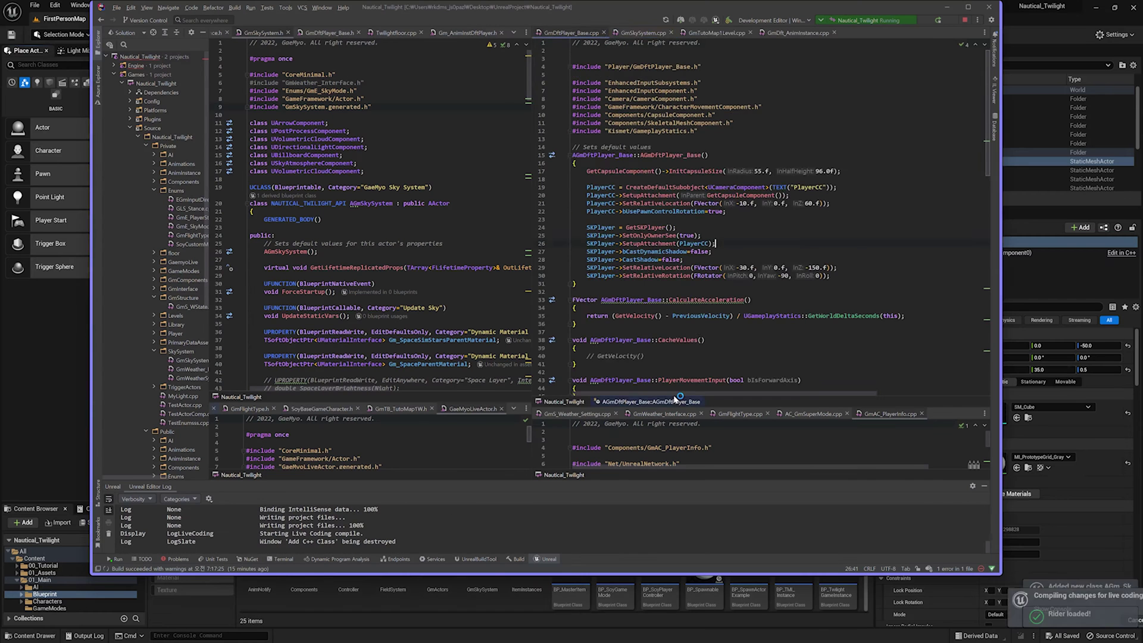
Step: Place AGm_SkySystem.h in the left pane and expand the folded includes in both files
left_click_drag(649, 36, 450, 32)
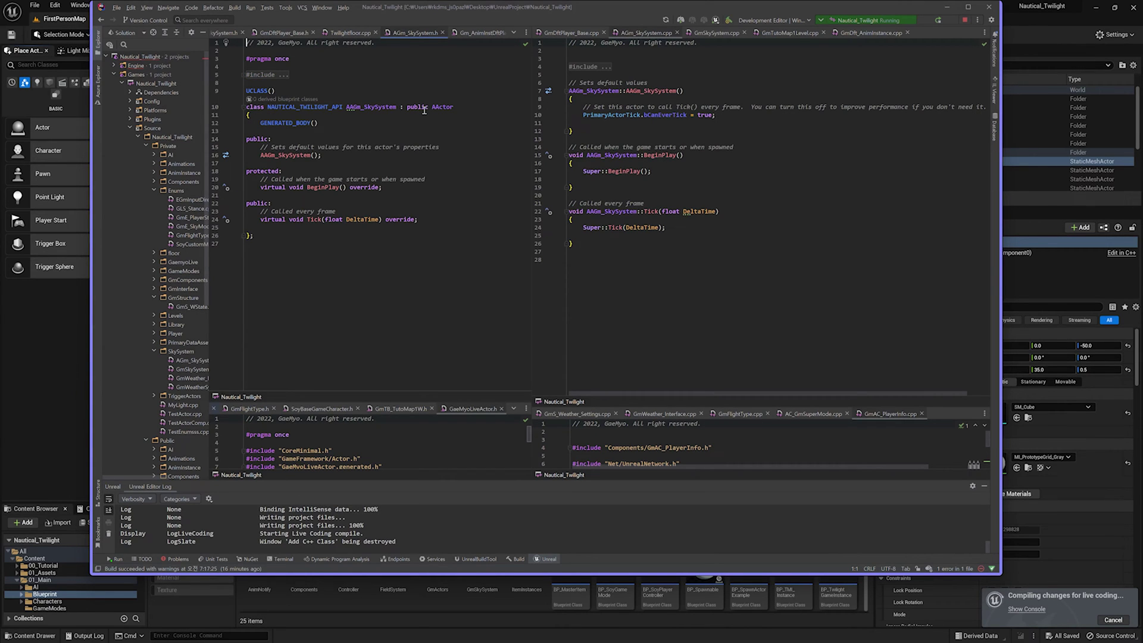
left_click(601, 70)
left_click(270, 77)
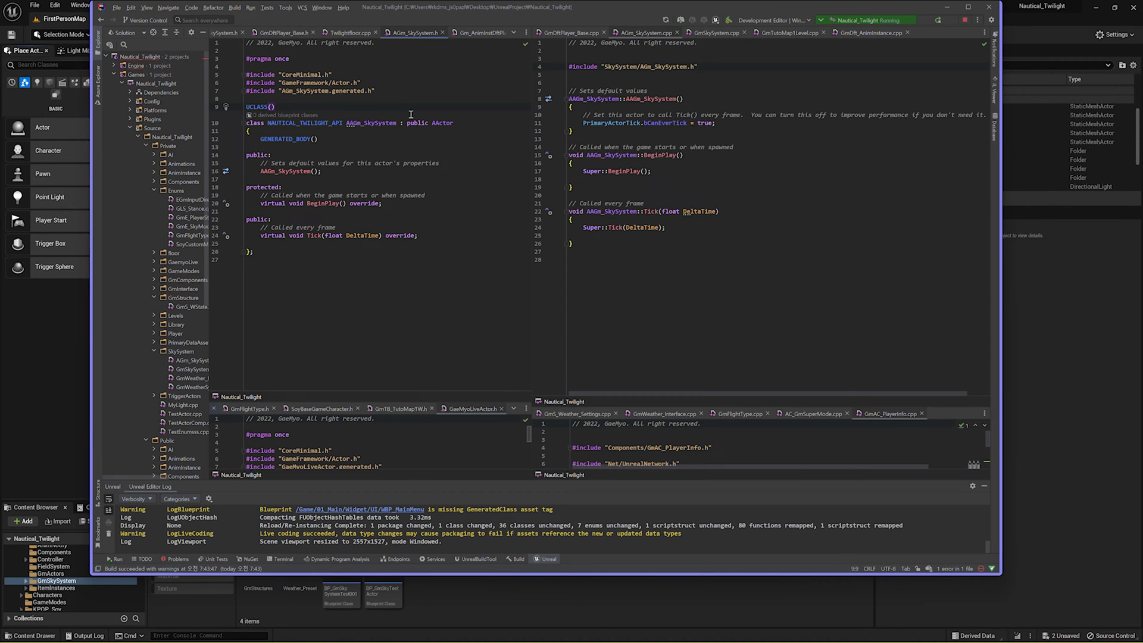
Step: Add Blueprintable to the UCLASS macro, then undo it, leaving no specifiers
type("blue")
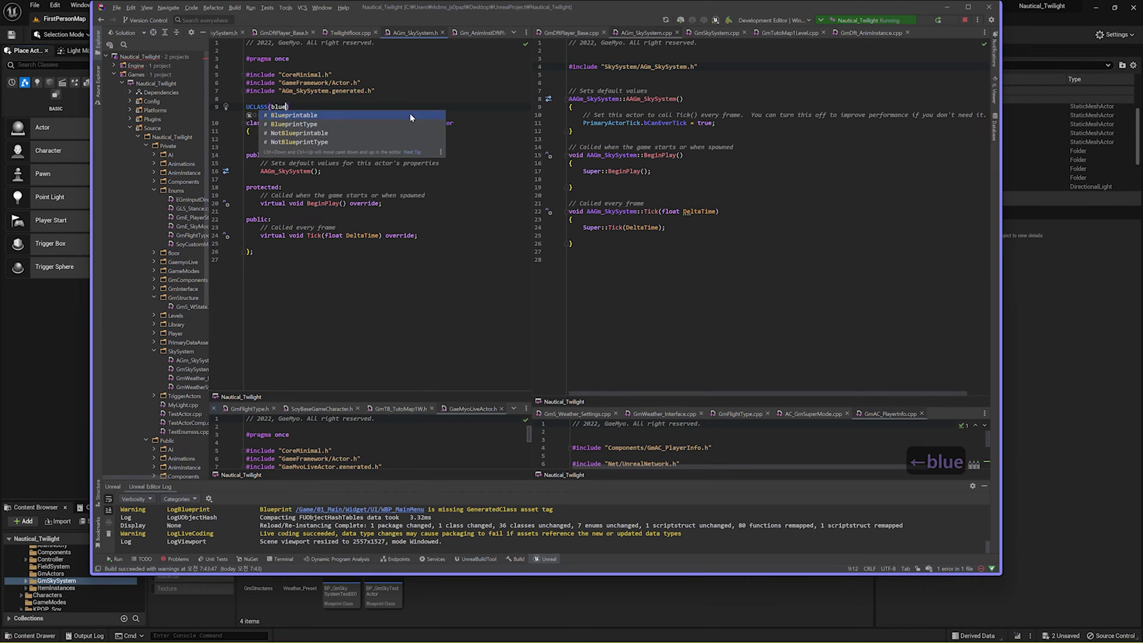
key("Return")
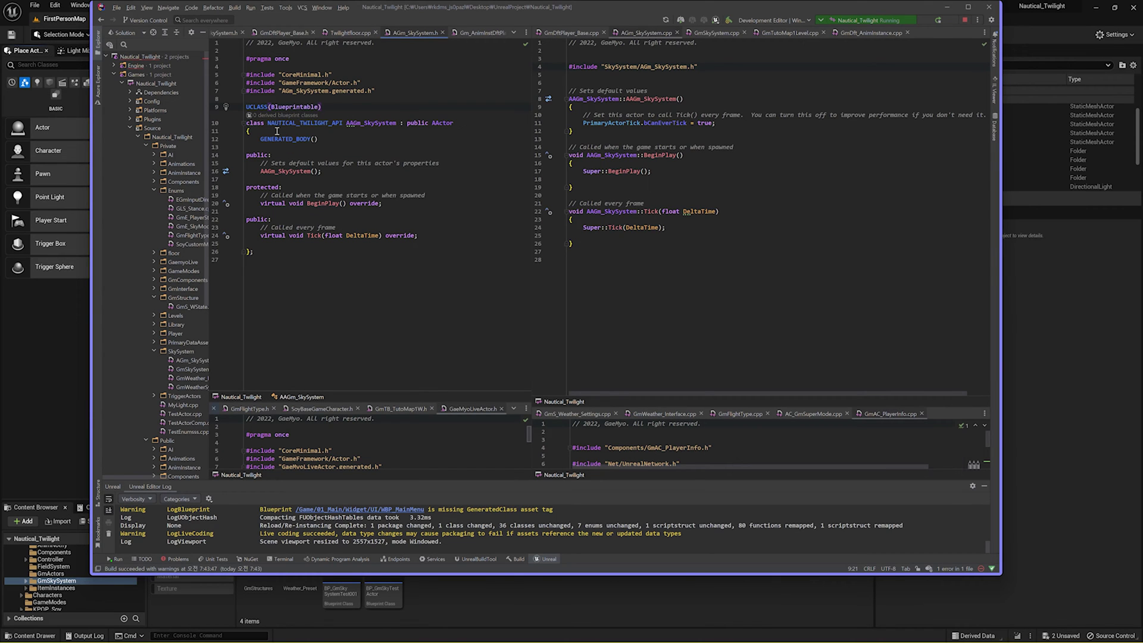
key("ctrl+z")
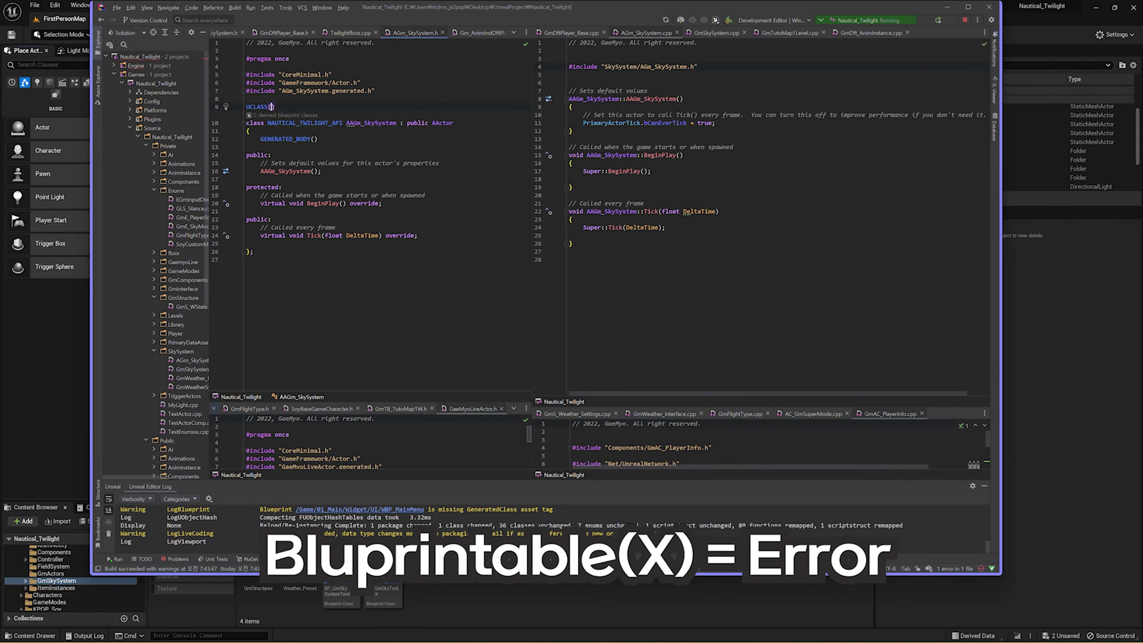
left_click(405, 201)
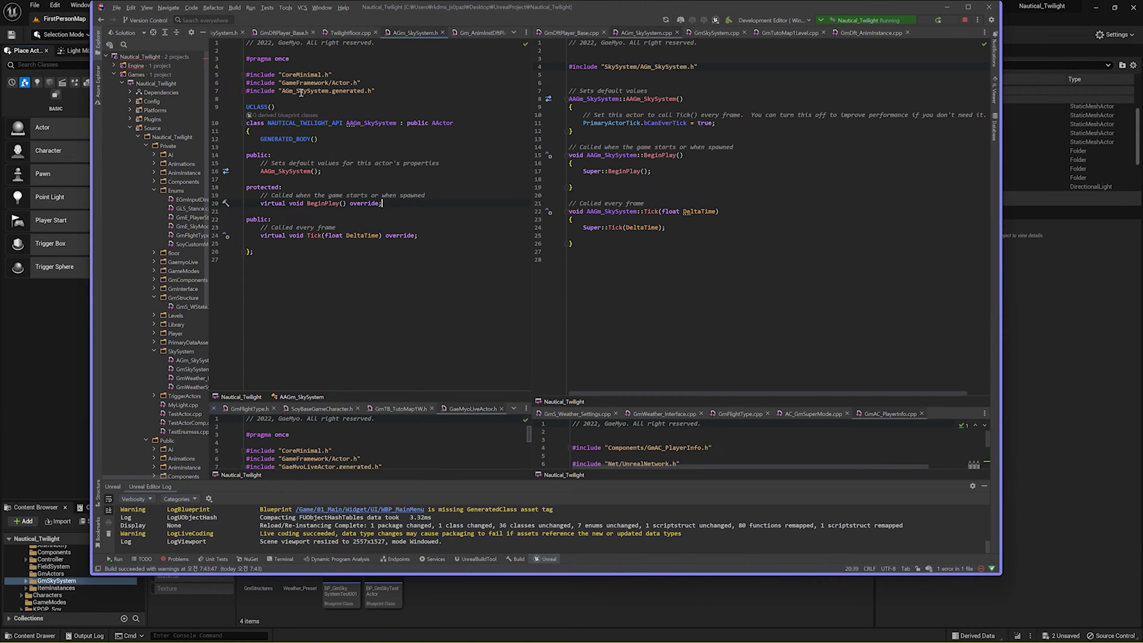
Step: Begin an #include line above UCLASS, then abandon and erase it
key("Return")
type("#incu")
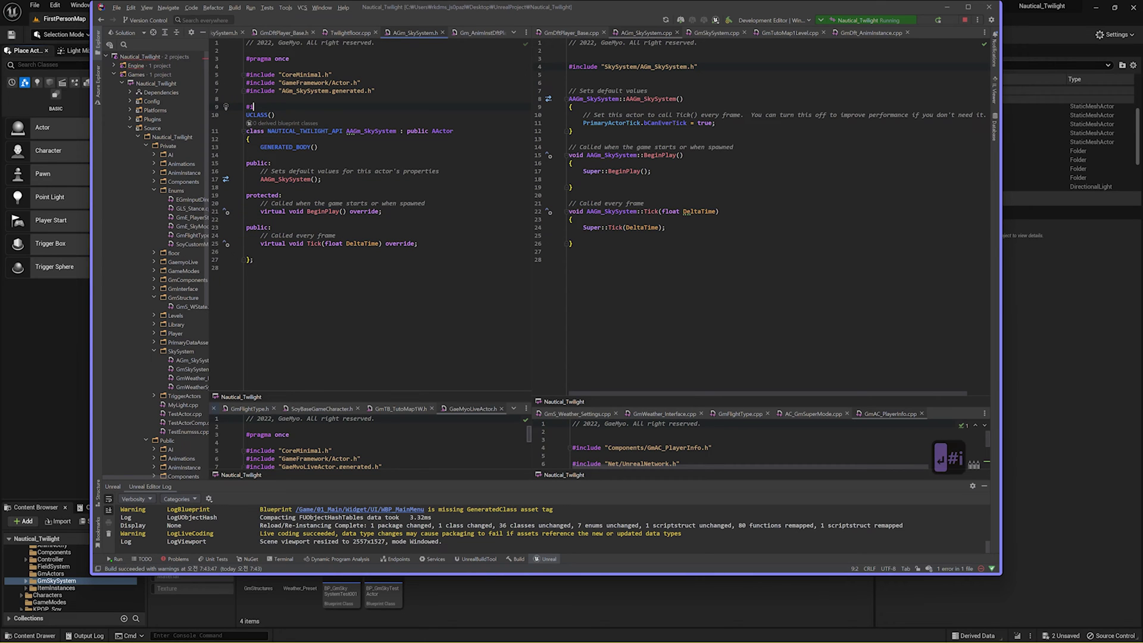
key("BackSpace")
type("lude \"")
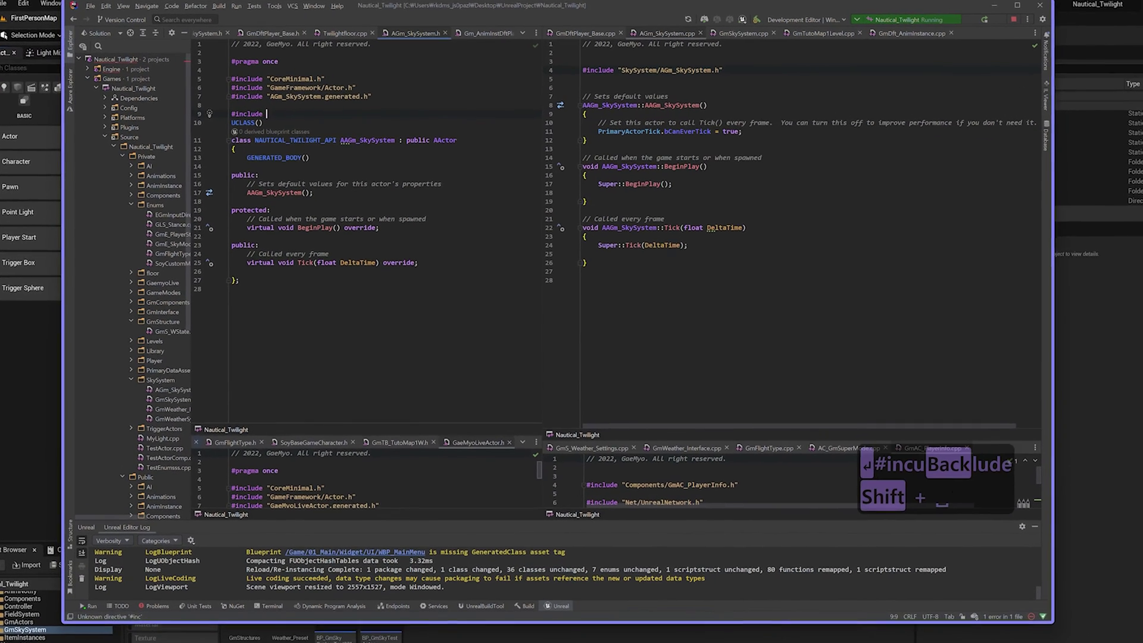
key("ctrl+space")
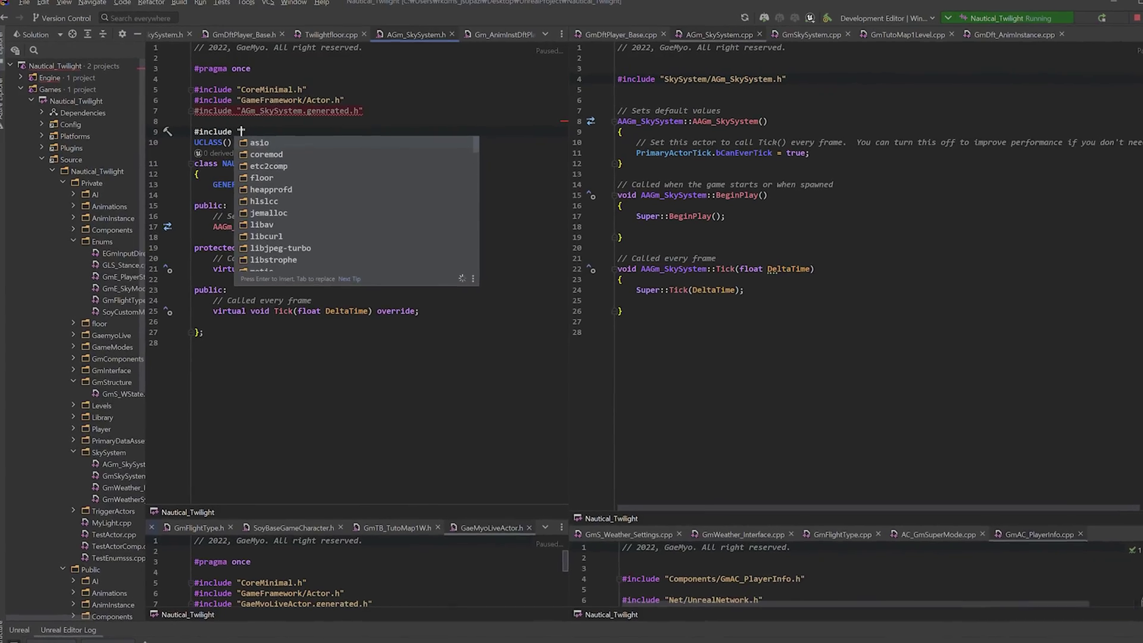
key("Escape")
key("BackSpace")
key("BackSpace")
key("BackSpace")
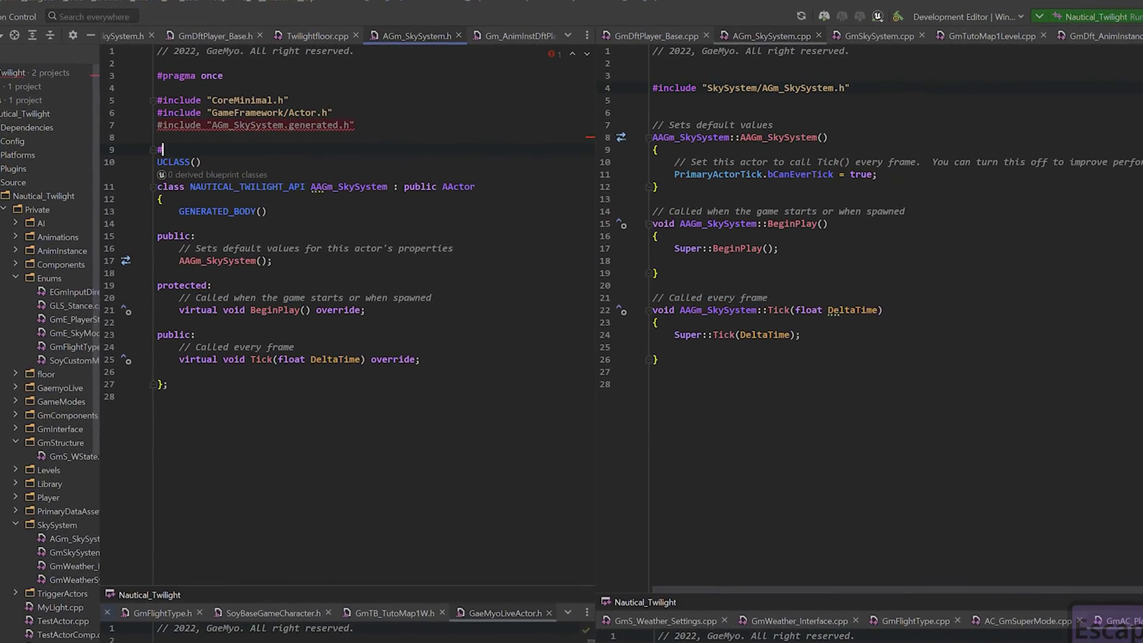
Step: Forward-declare UBillboardComponent and UDirectionalLightComponent classes
type("cla")
key("Return")
type("UBil")
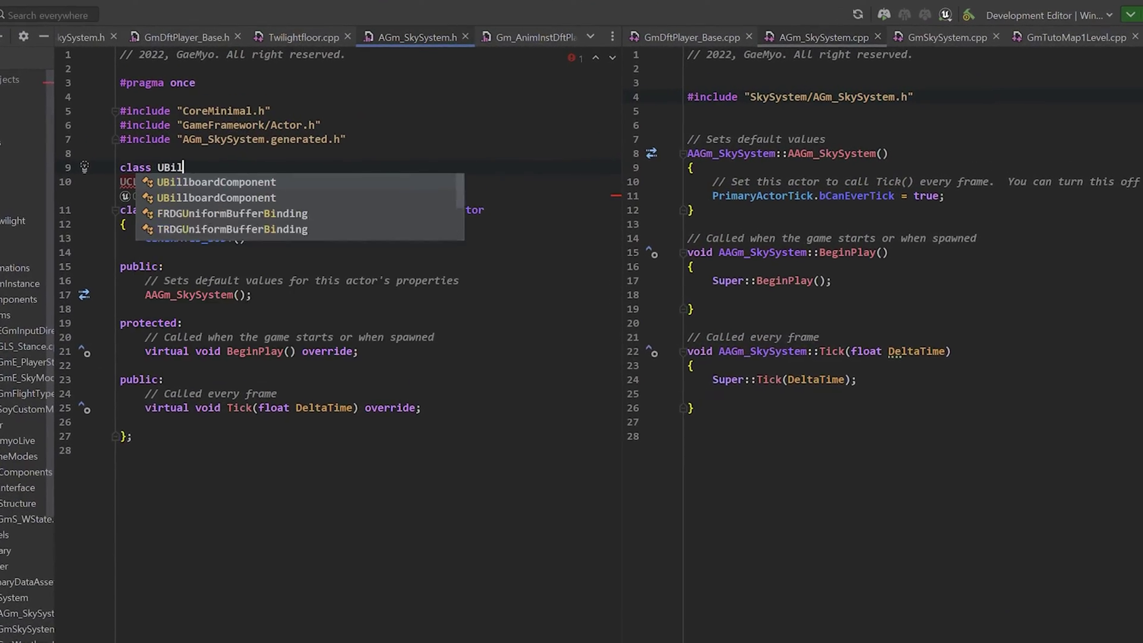
type("l")
key("Return")
type(";")
key("Return")
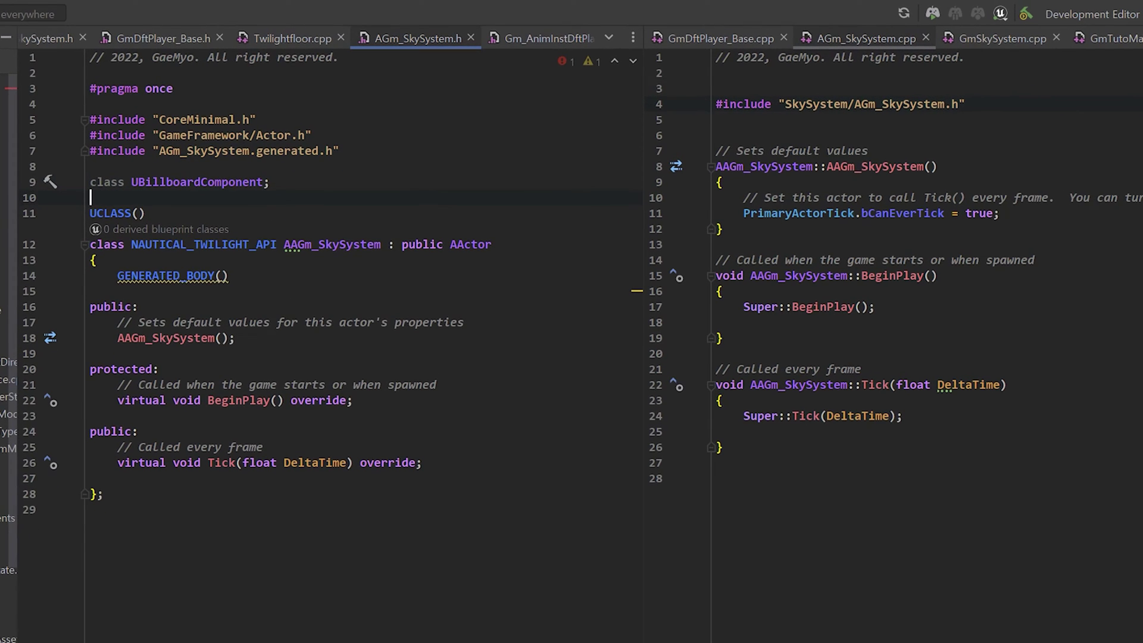
type("class")
key("Return")
type("class UDire")
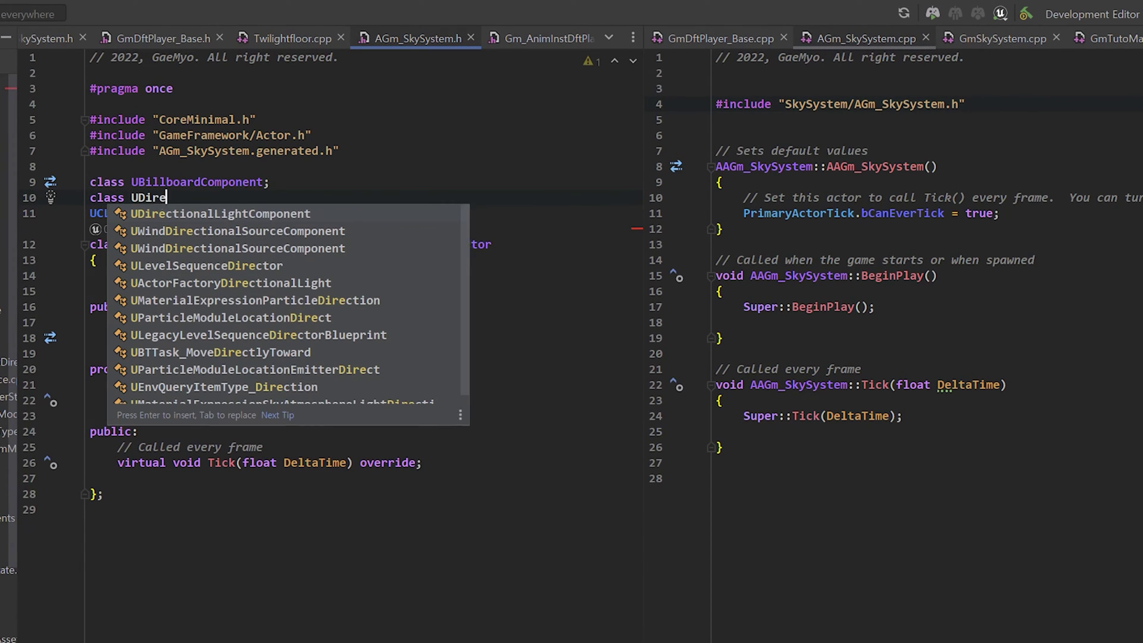
key("Return")
type(";")
key("Return")
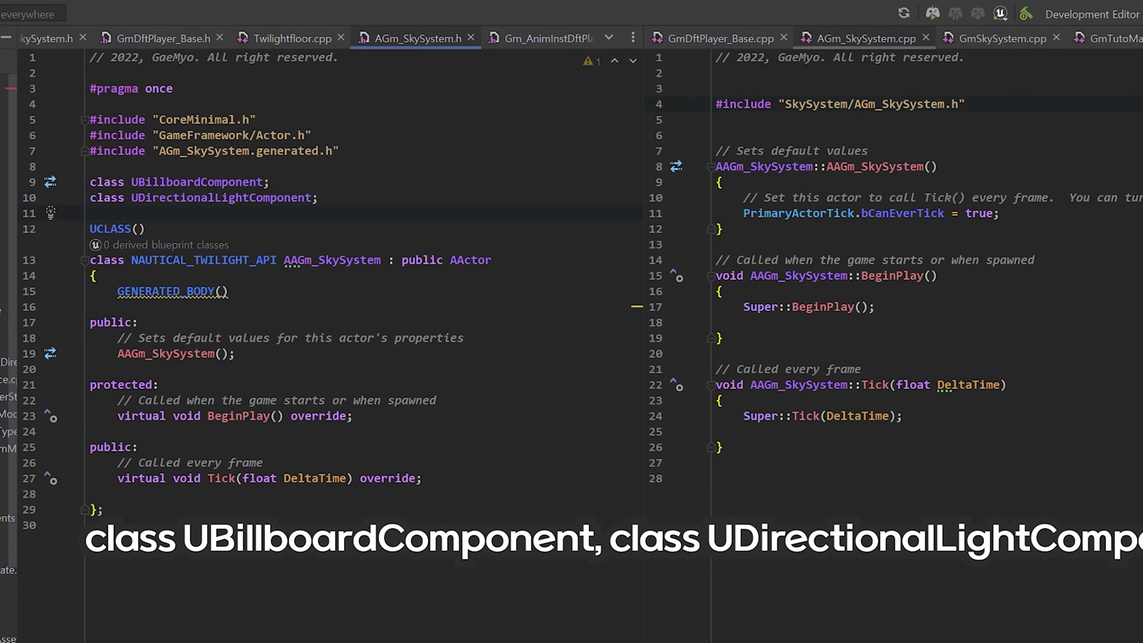
Step: Forward-declare UExponentialHeightFogComponent and USkyAtmosphereComponent, then add blank lines below
type("class UE")
type("xpo")
key("Return")
type(";")
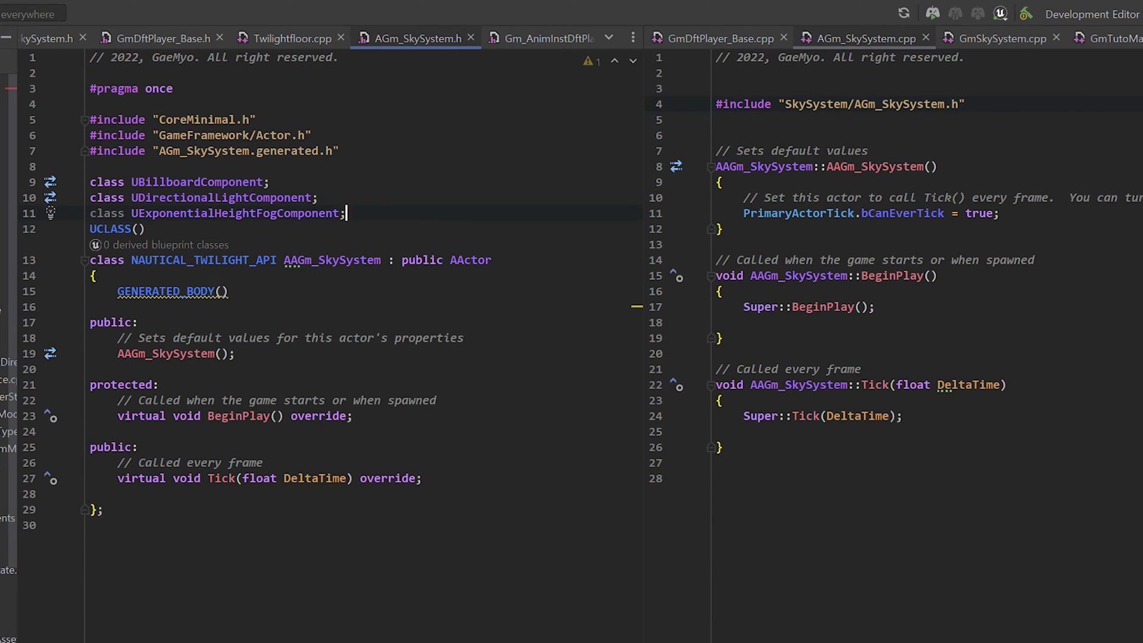
key("Return")
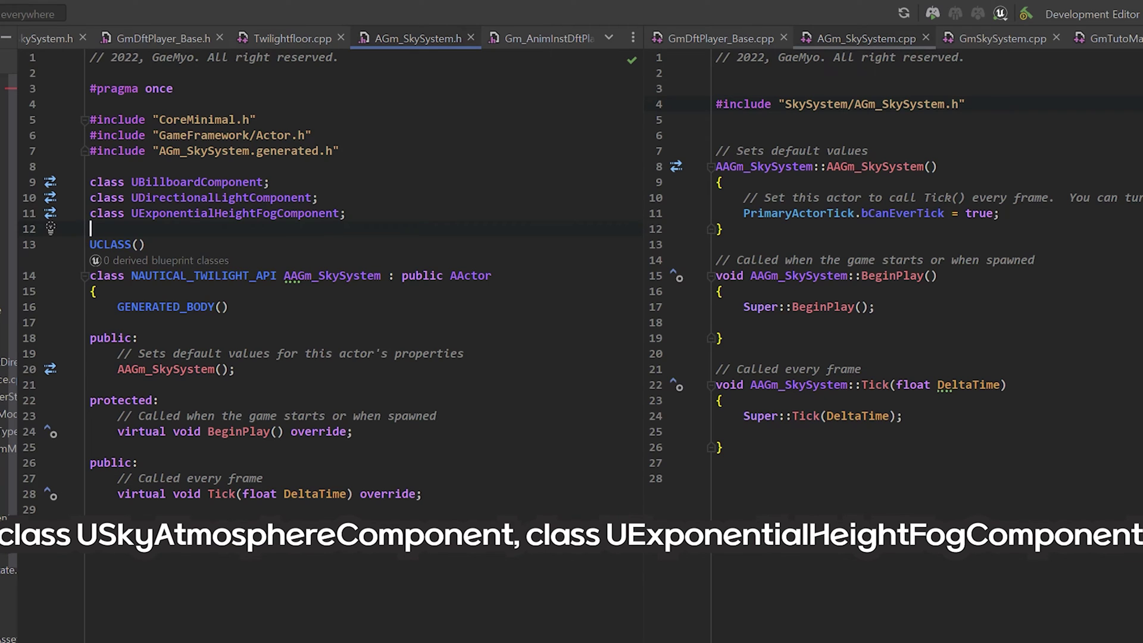
type("class USkyAt")
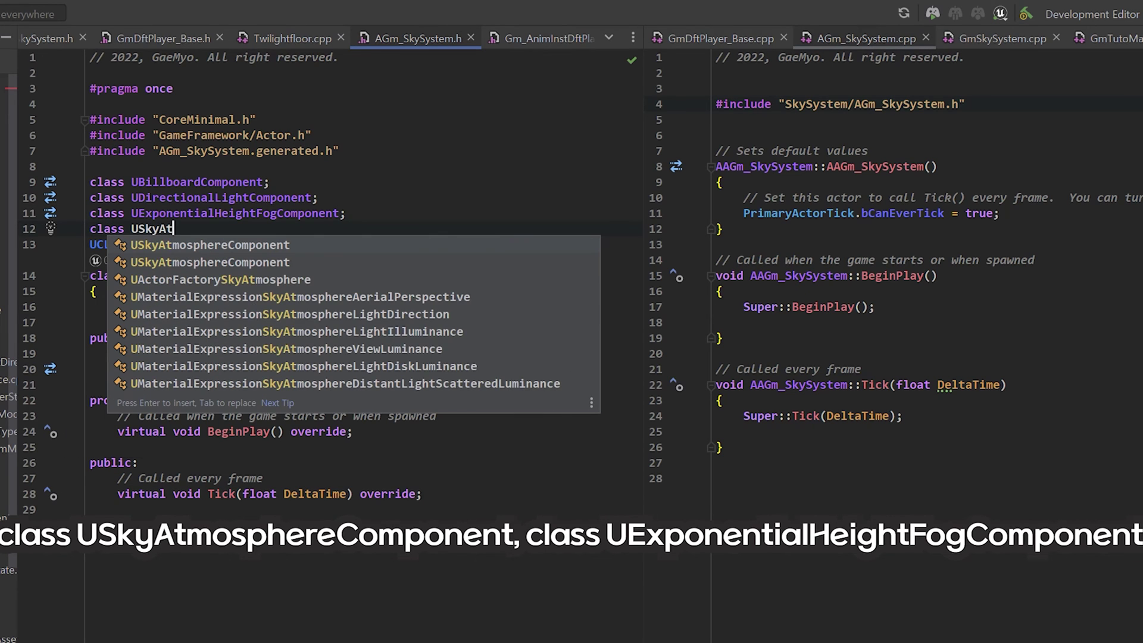
key("Return")
type(";")
key("Return")
key("Return")
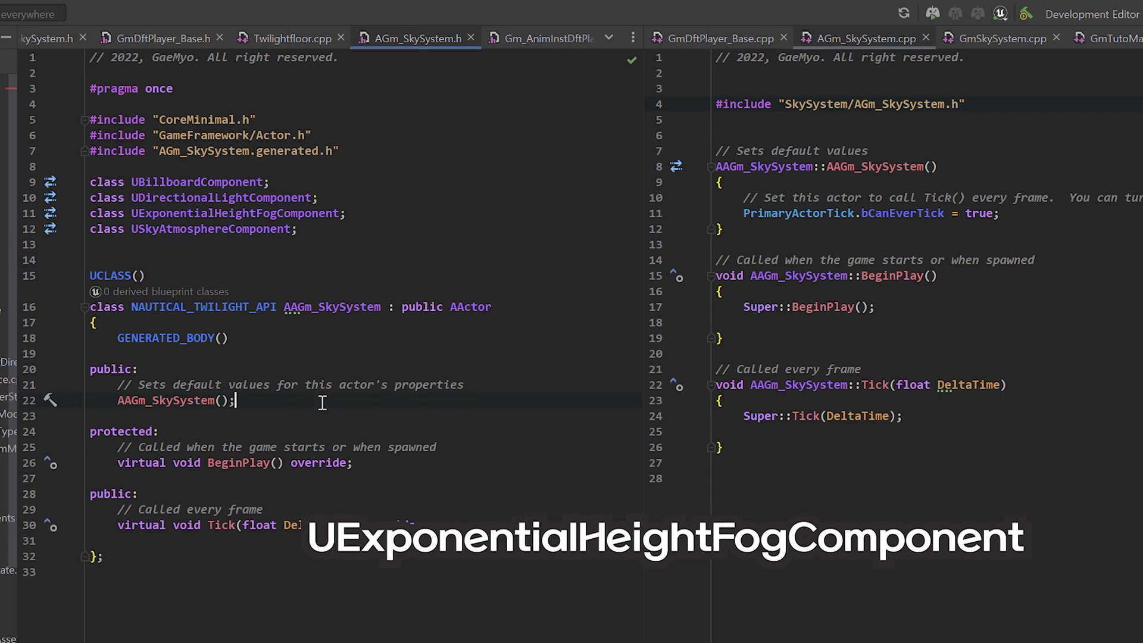
key("Return")
Step: Write UPROPERTY(BlueprintReadOnly, VisibleAnywhere, Category="Default") on a new line
key("Return")
type("UPRO")
key("Return")
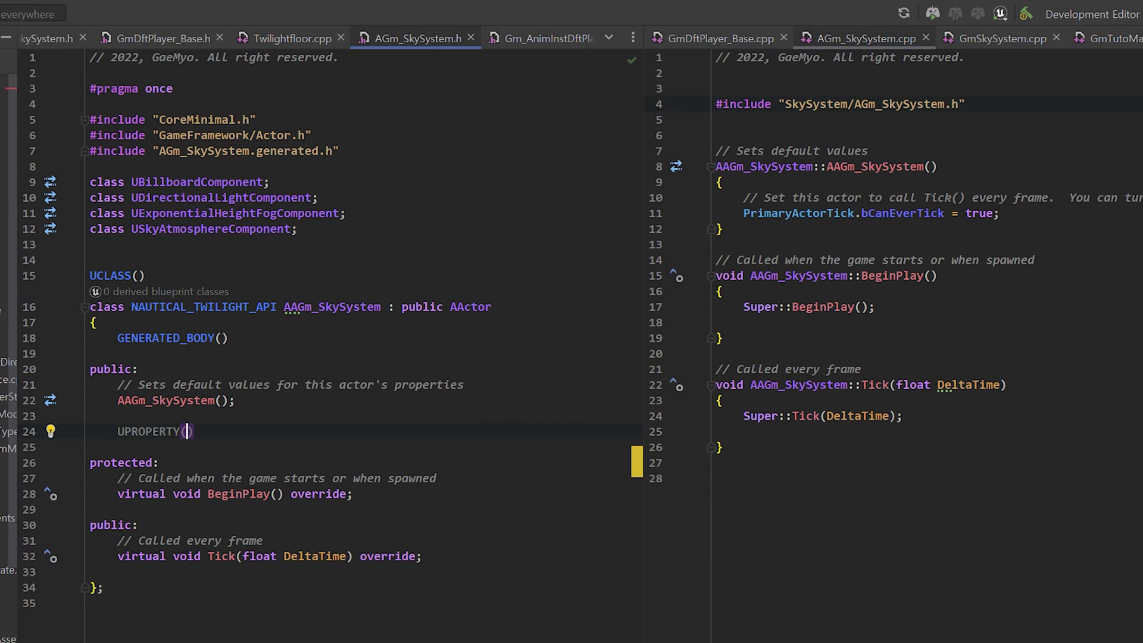
type("Blueprint")
key("Return")
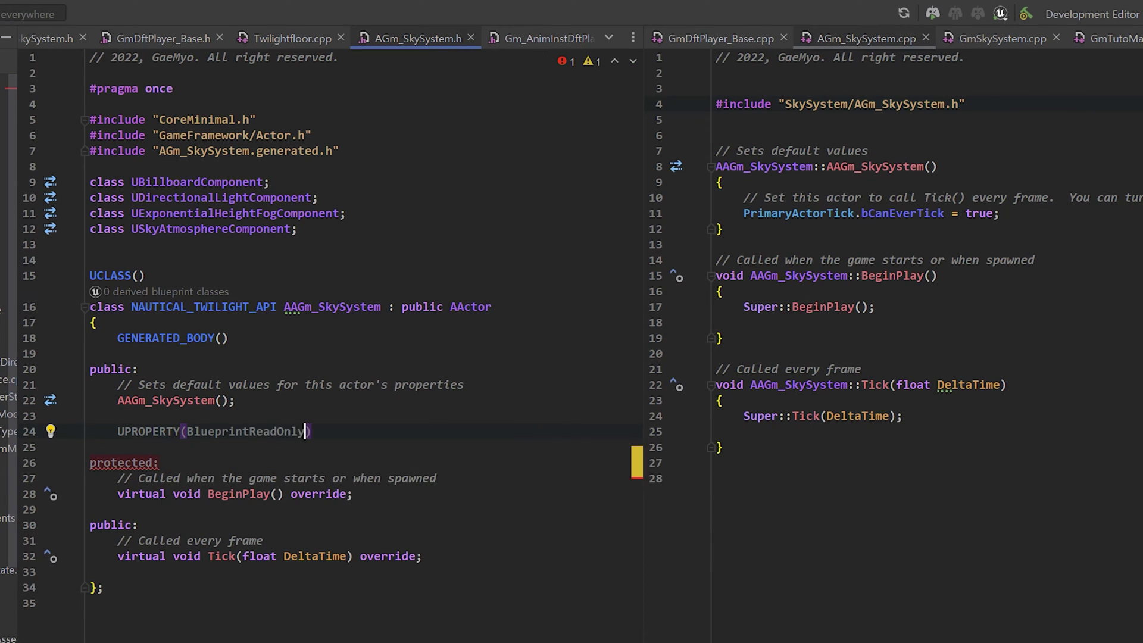
type(", Vis")
key("Return")
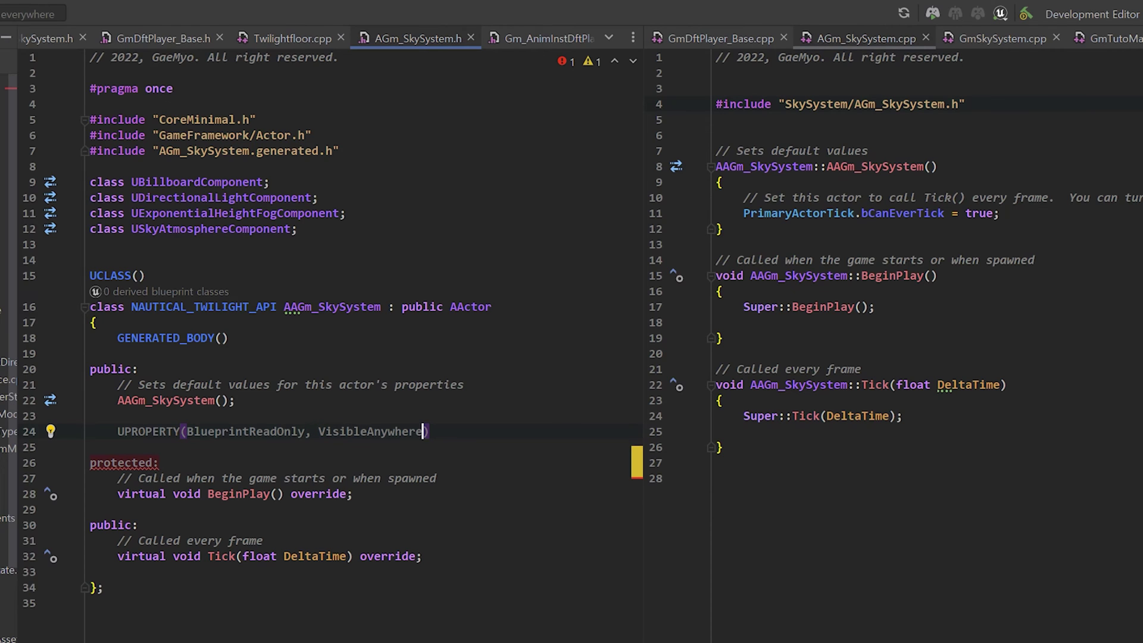
type(", Cat")
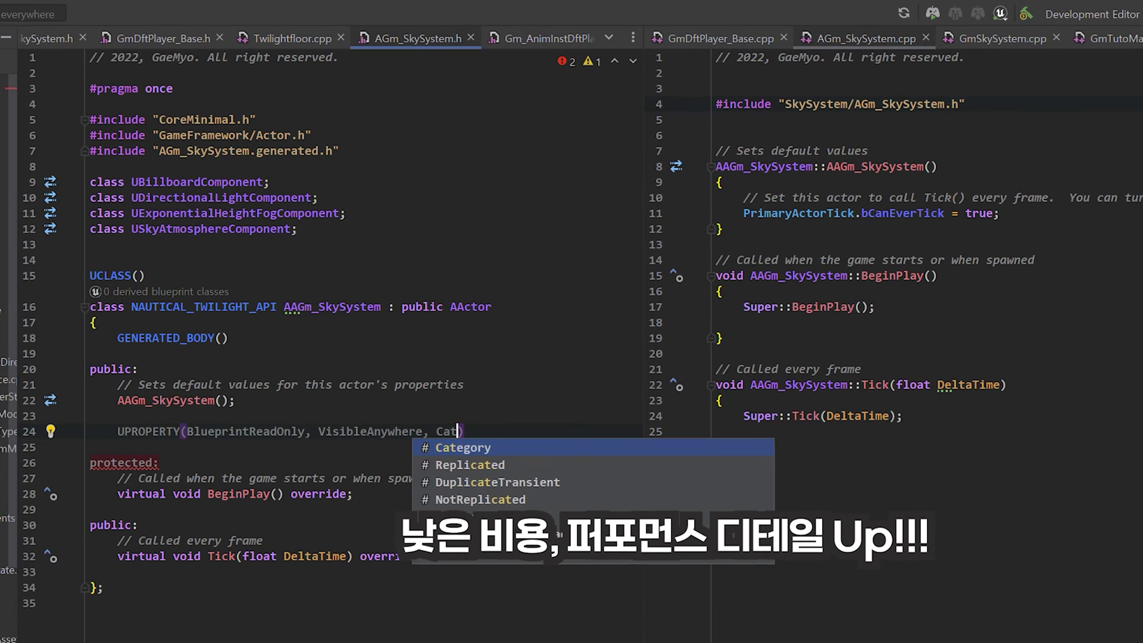
key("Return")
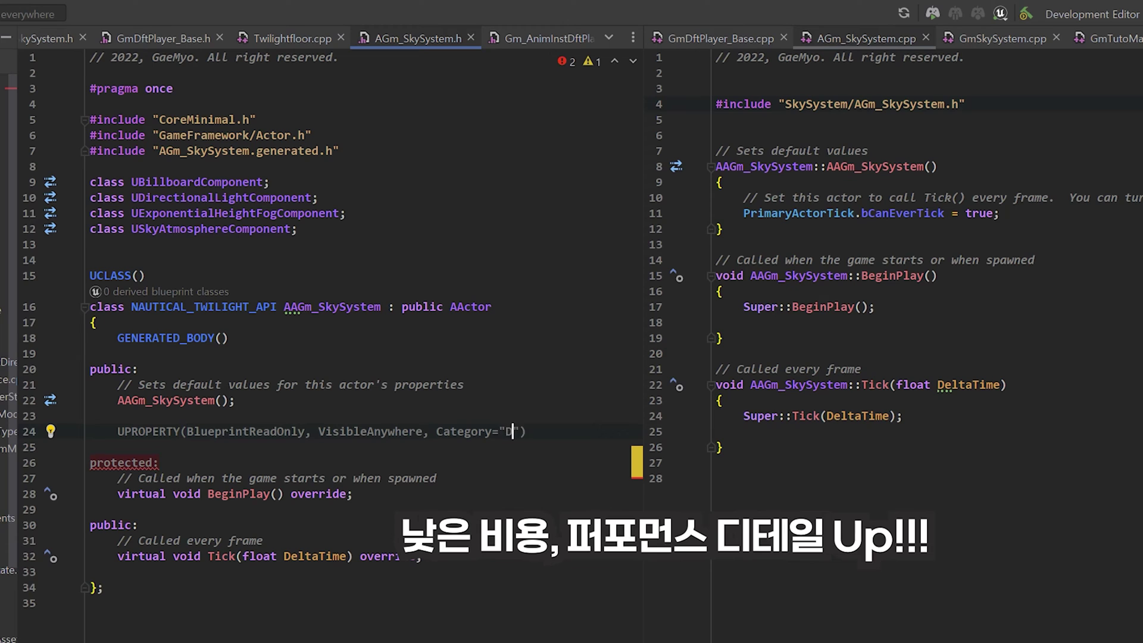
type("efault")
key("End")
key("Return")
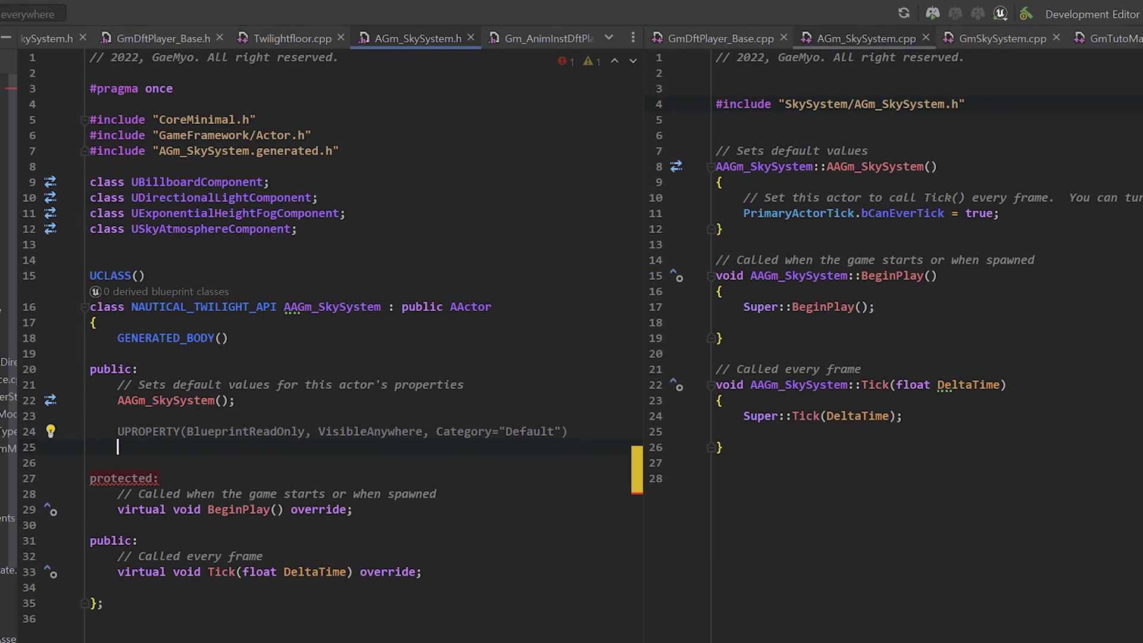
Step: Declare TObjectPtr<UBillboardComponent> Root; below the UPROPERTY macro
type("TObjec")
key("Return")
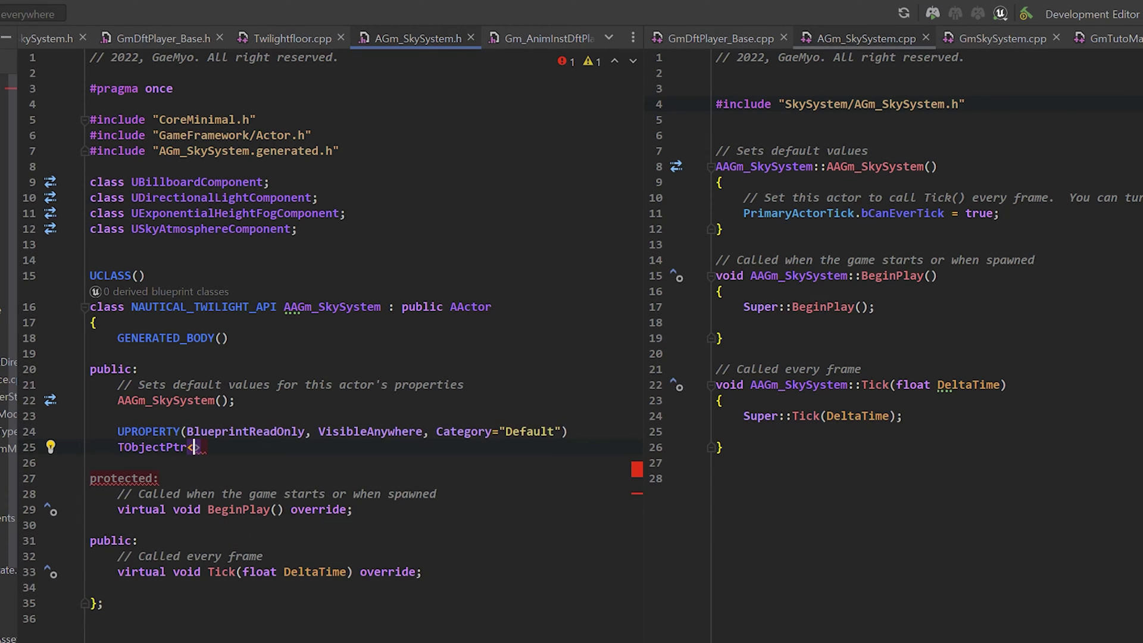
type("UBil")
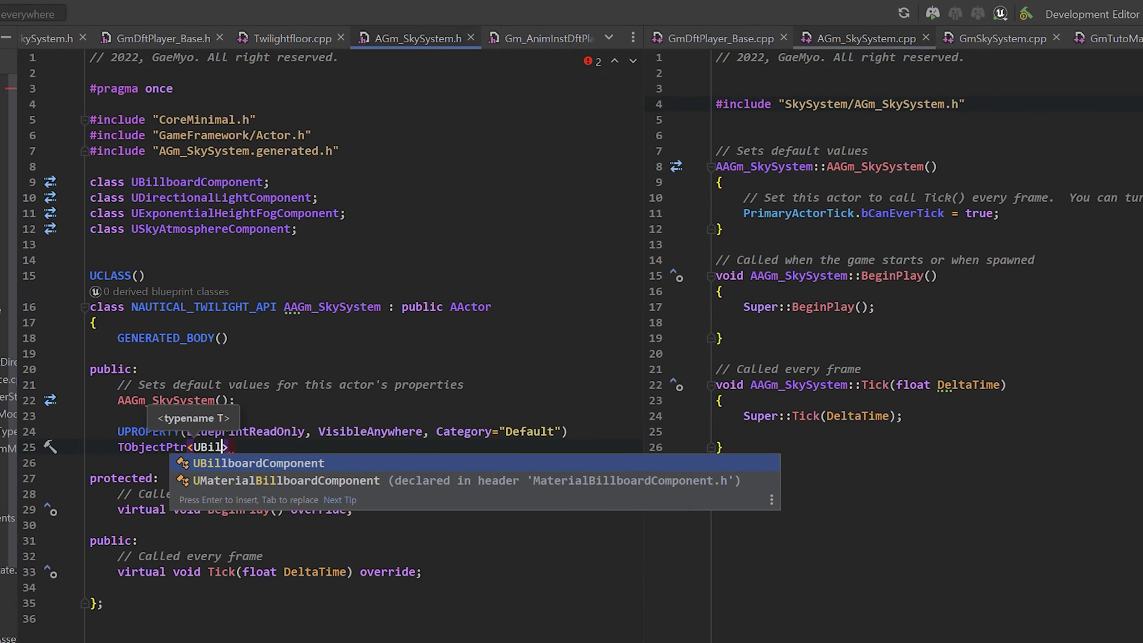
key("Return")
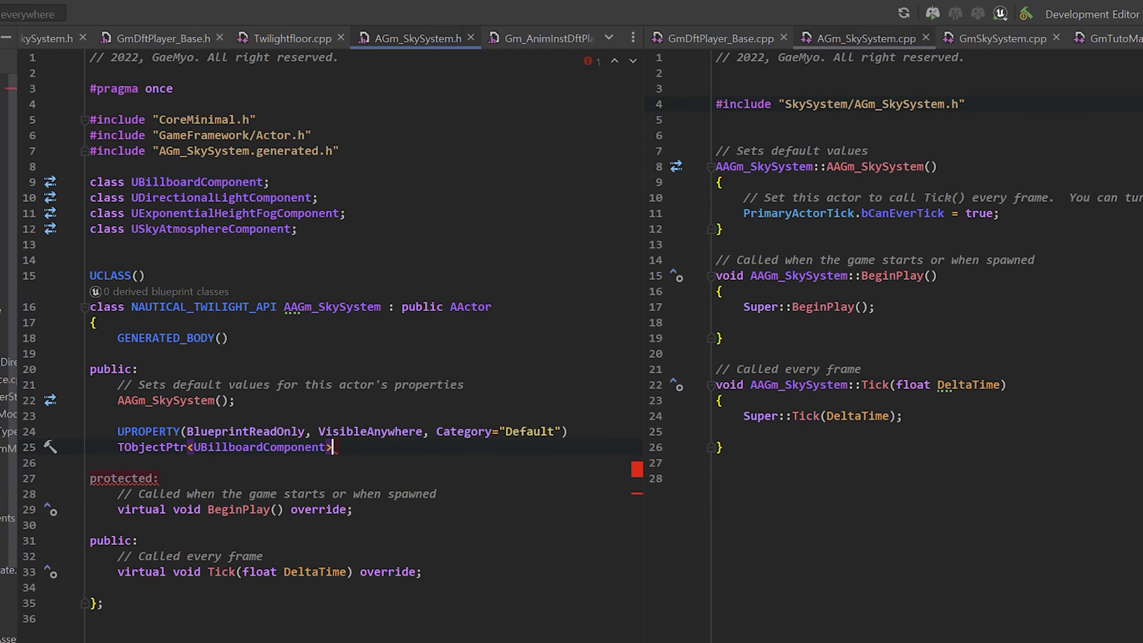
type(" Root;")
key("Return")
key("Return")
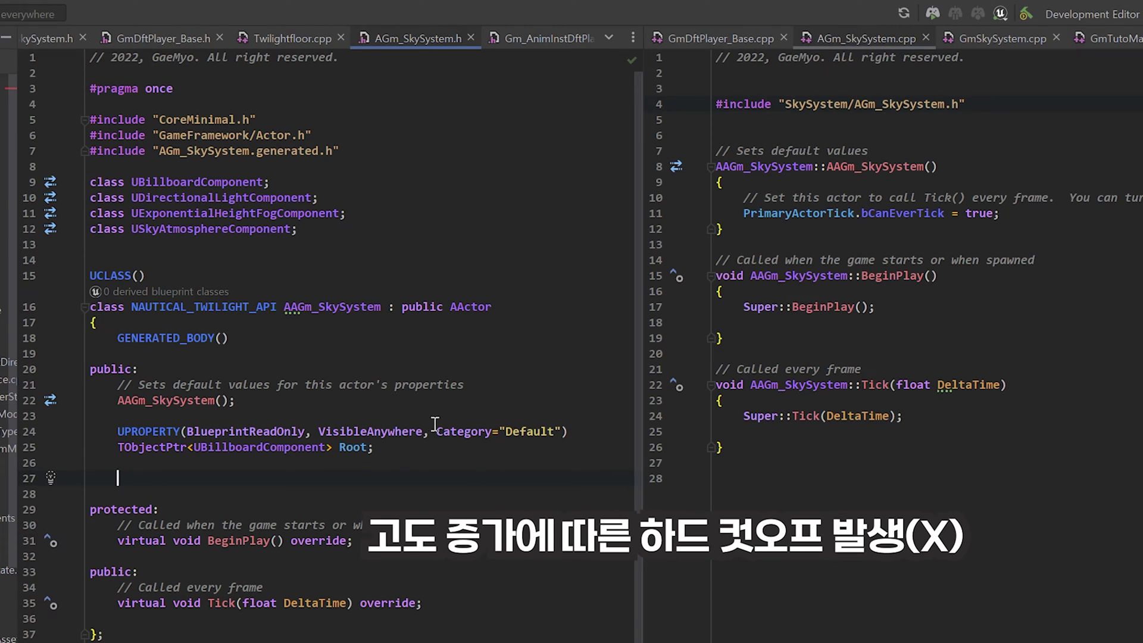
Step: Copy the Root property declaration and paste a duplicate below it
left_click_drag(375, 447, 117, 431)
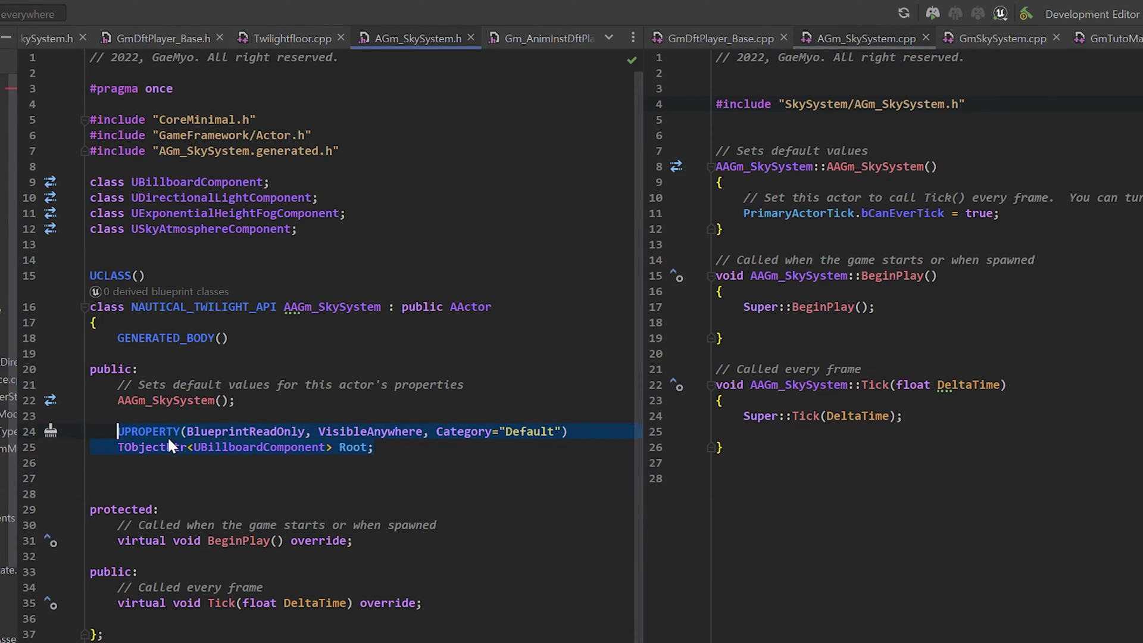
key("ctrl+c")
left_click(220, 471)
key("ctrl+v")
Step: Rename the copy to Sun and change its type to UDirectionalLightComponent
key("Left")
key("ctrl+BackSpace")
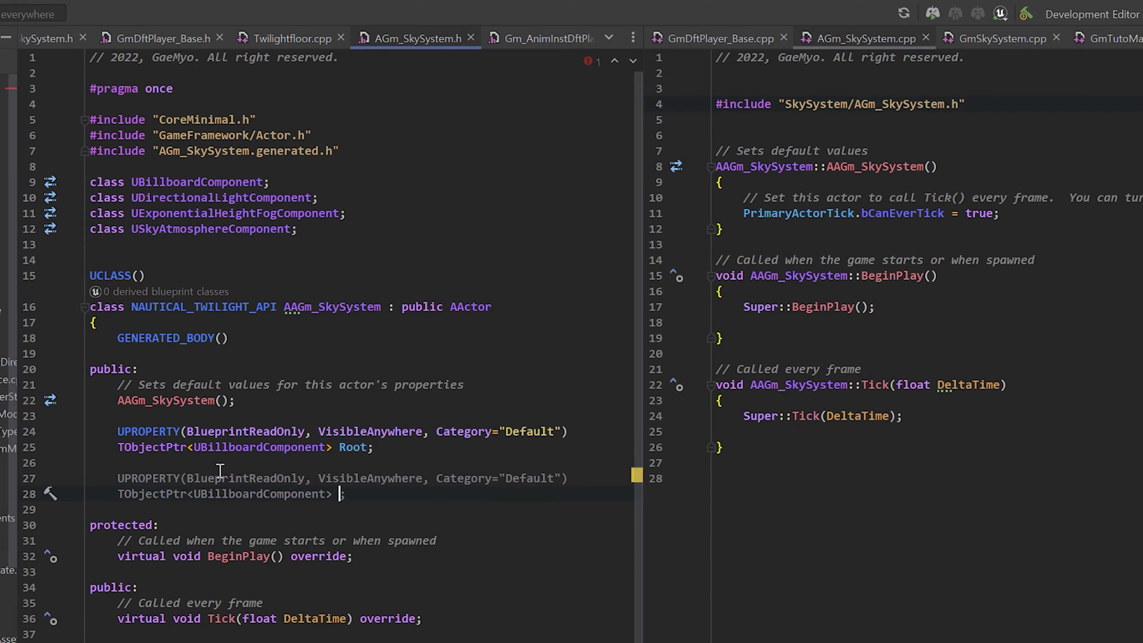
type("Sun")
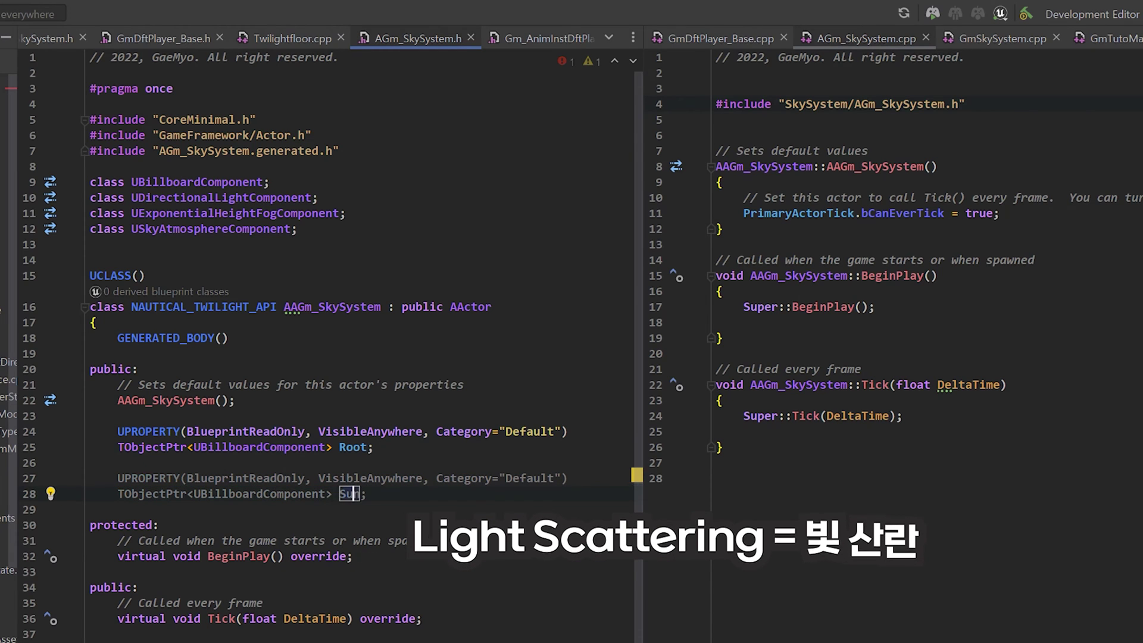
key("ctrl+Left")
key("ctrl+Left")
key("ctrl+BackSpace")
key("ctrl+space")
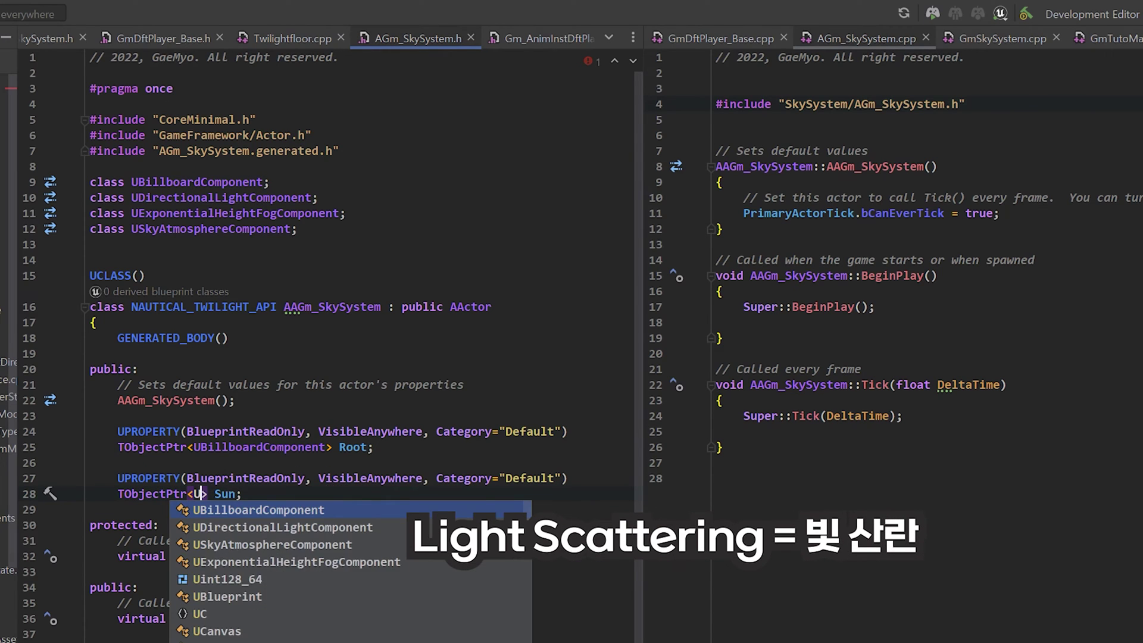
type("Dir")
key("Return")
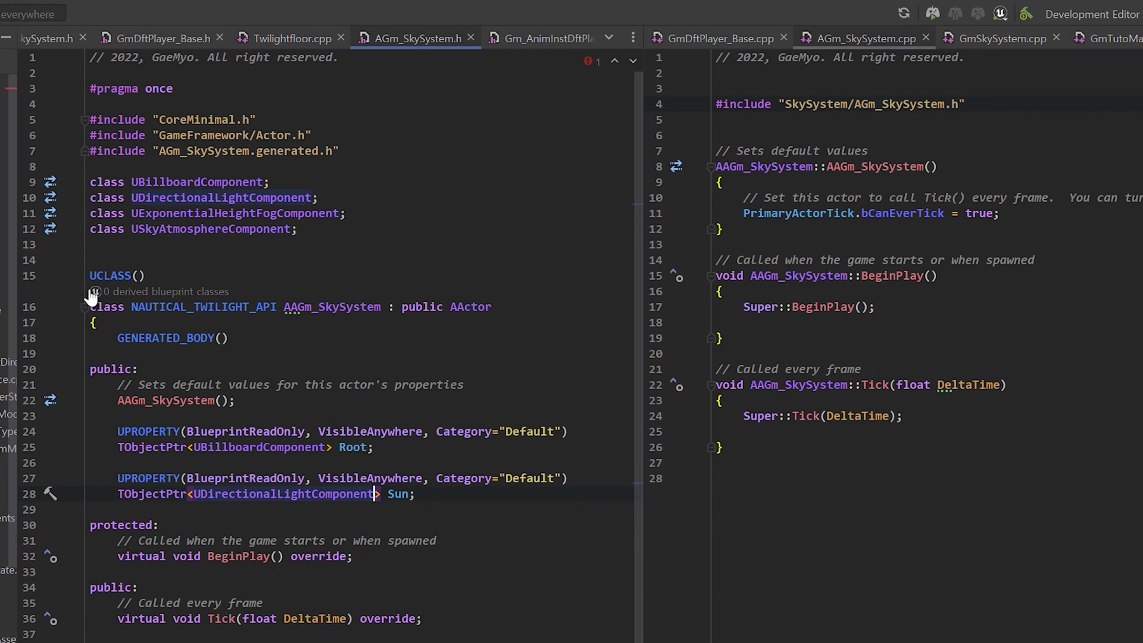
left_click(108, 196)
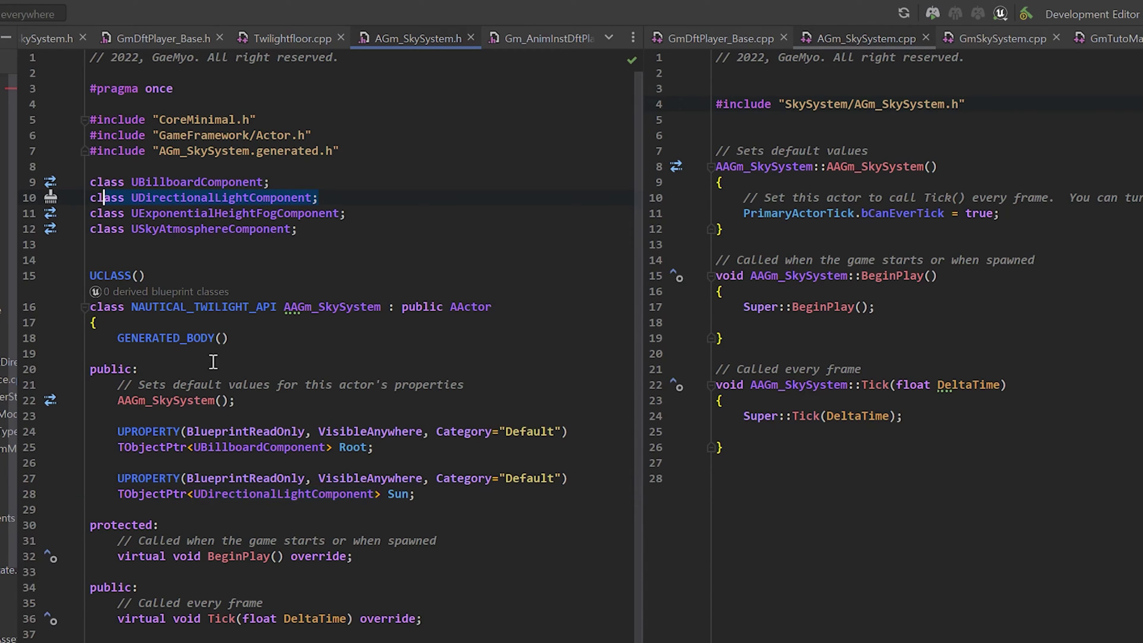
left_click_drag(179, 499, 394, 494)
left_click(439, 494)
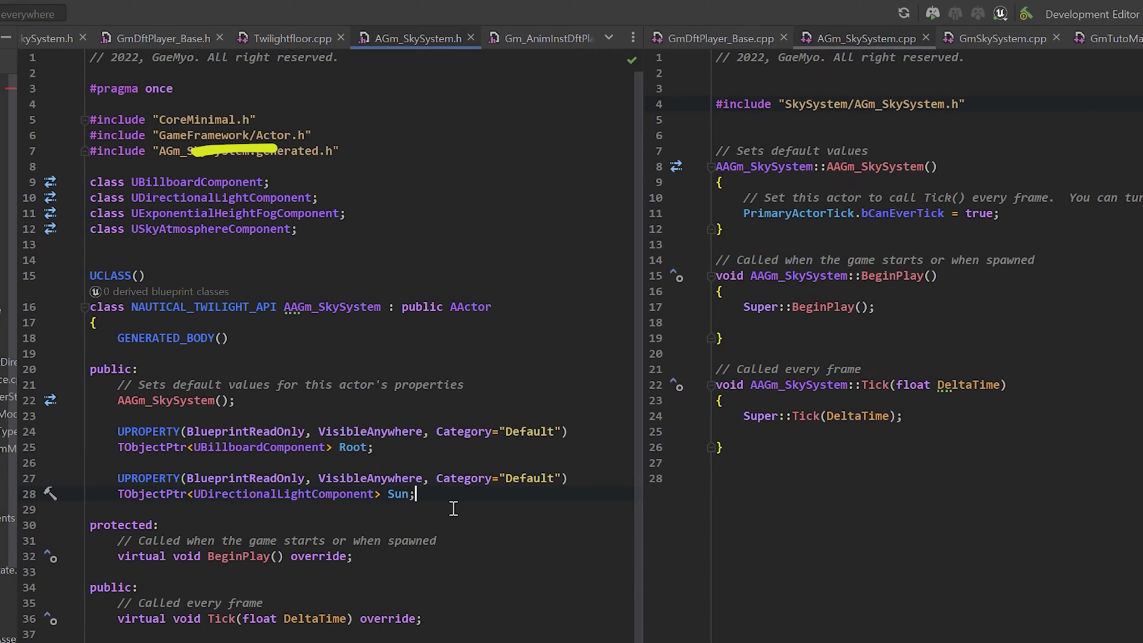
Step: Change the Sun property's Category from "Default" to "Components"
double_click(550, 482)
key("BackSpace")
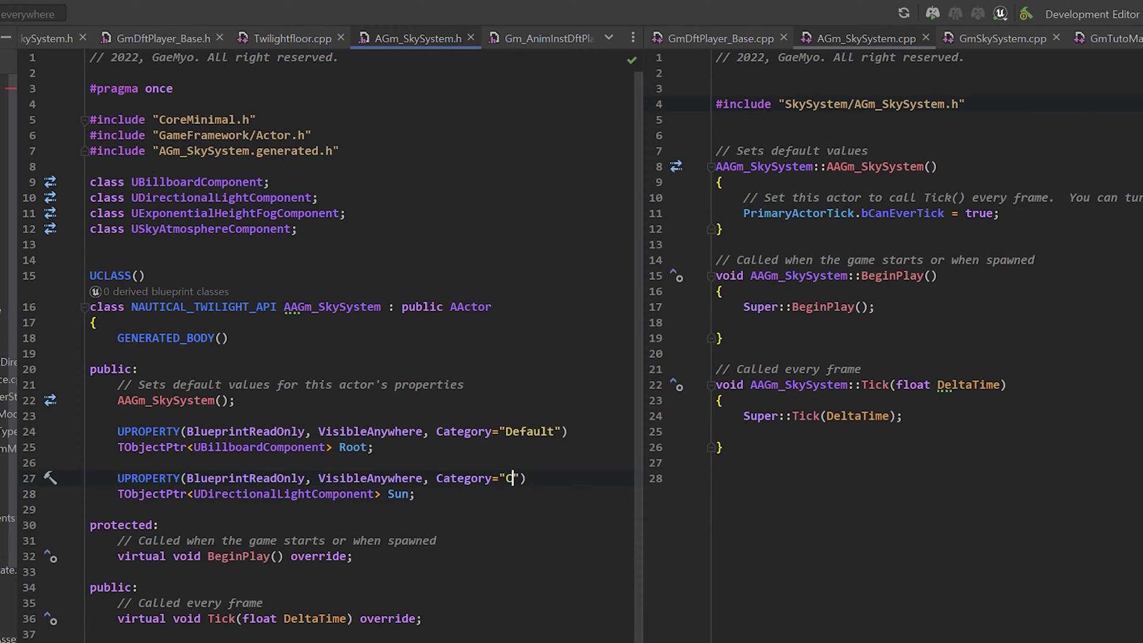
type("Components")
left_click(90, 509)
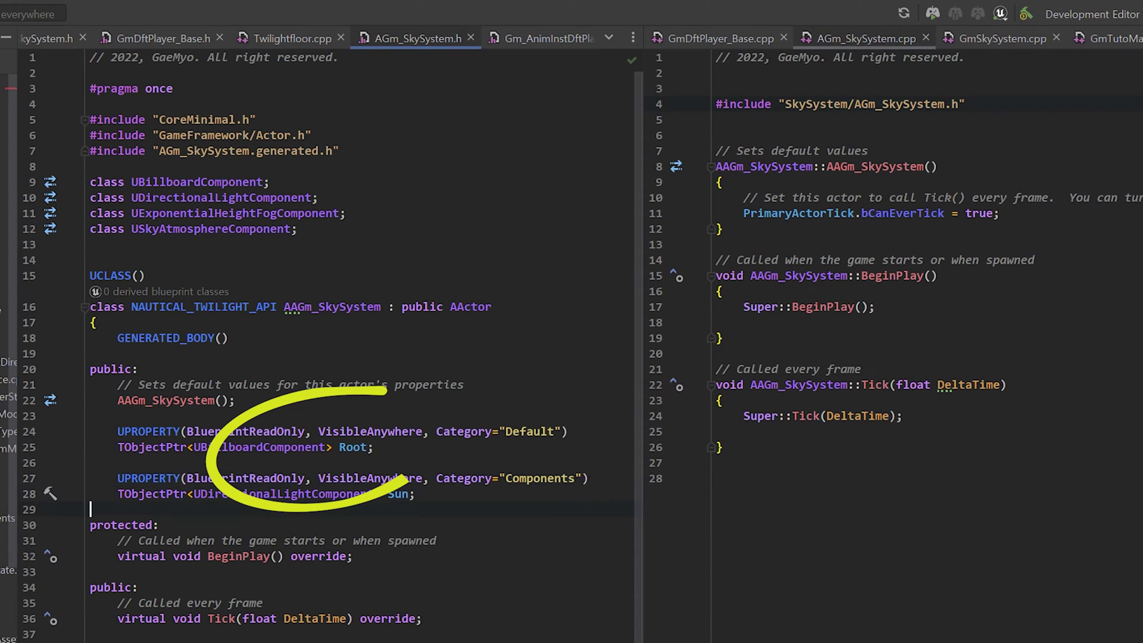
left_click_drag(417, 494, 106, 479)
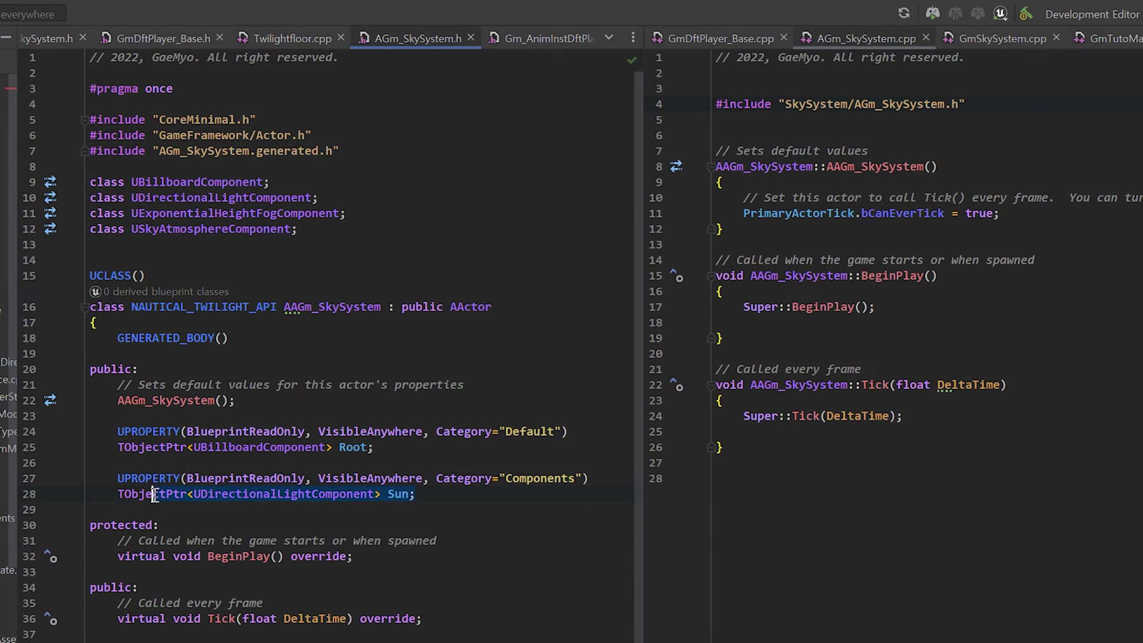
left_click(462, 499)
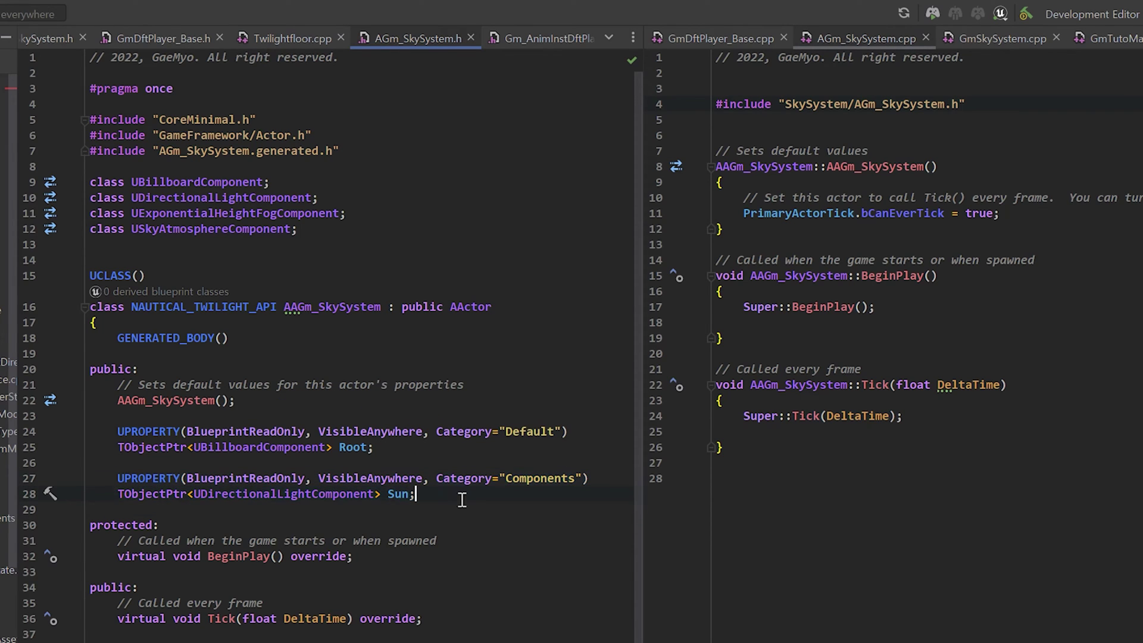
Step: Paste two Sun copies and turn the first into TObjectPtr<UExponentialHeightFogComponent> HeightFogComp
key("ctrl+v")
key("ctrl+v")
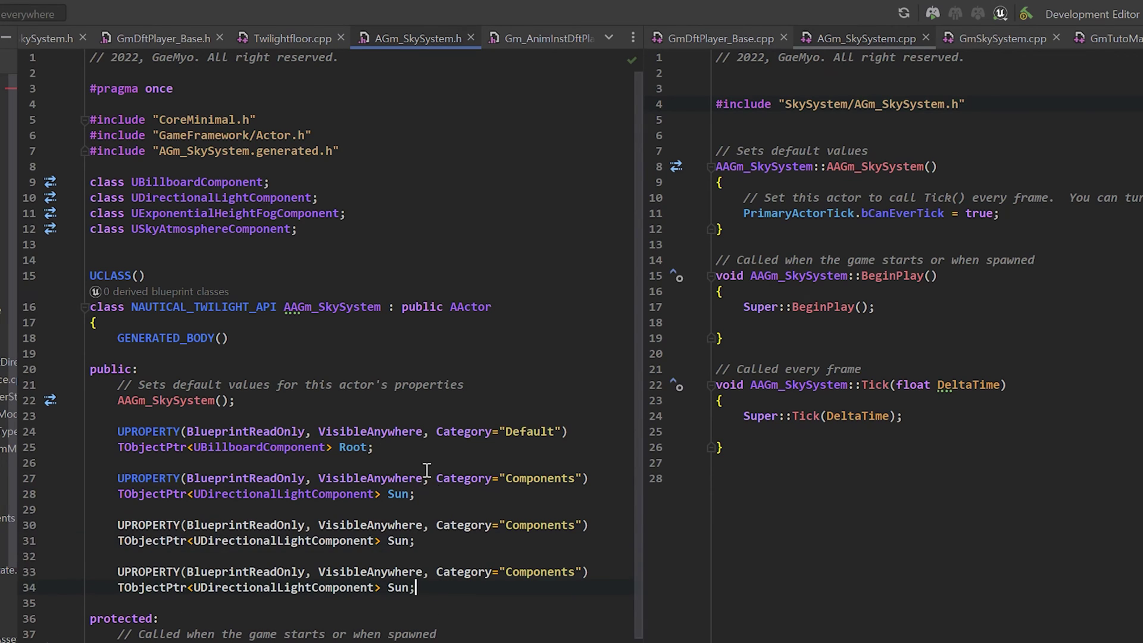
left_click(432, 549)
key("Up")
key("Left")
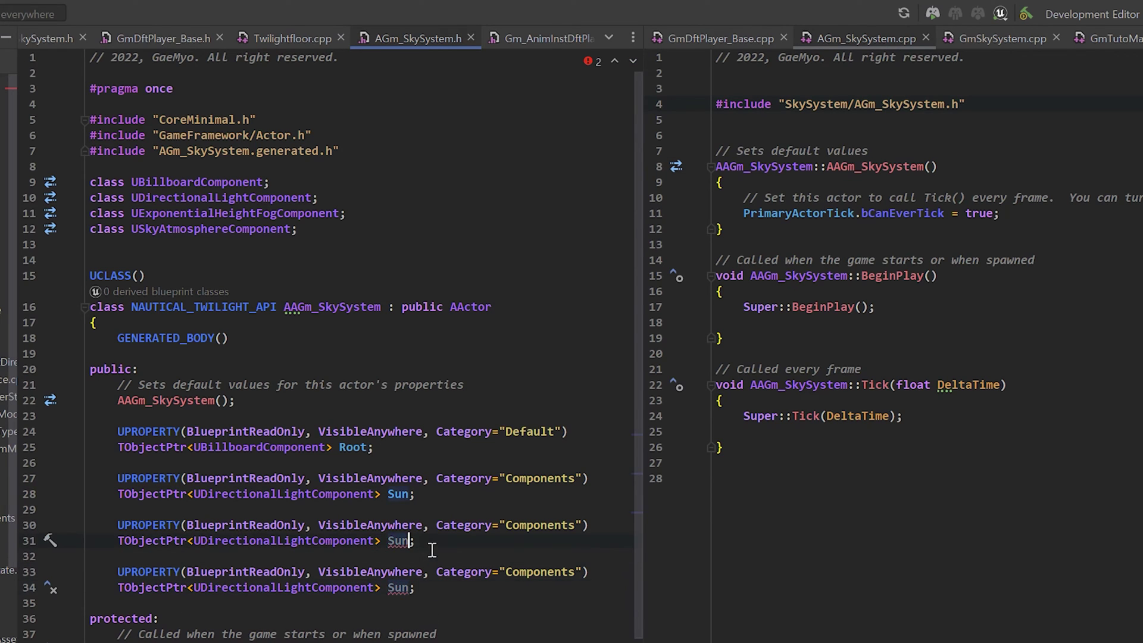
key("ctrl+BackSpace")
key("ctrl+Left")
key("ctrl+Left")
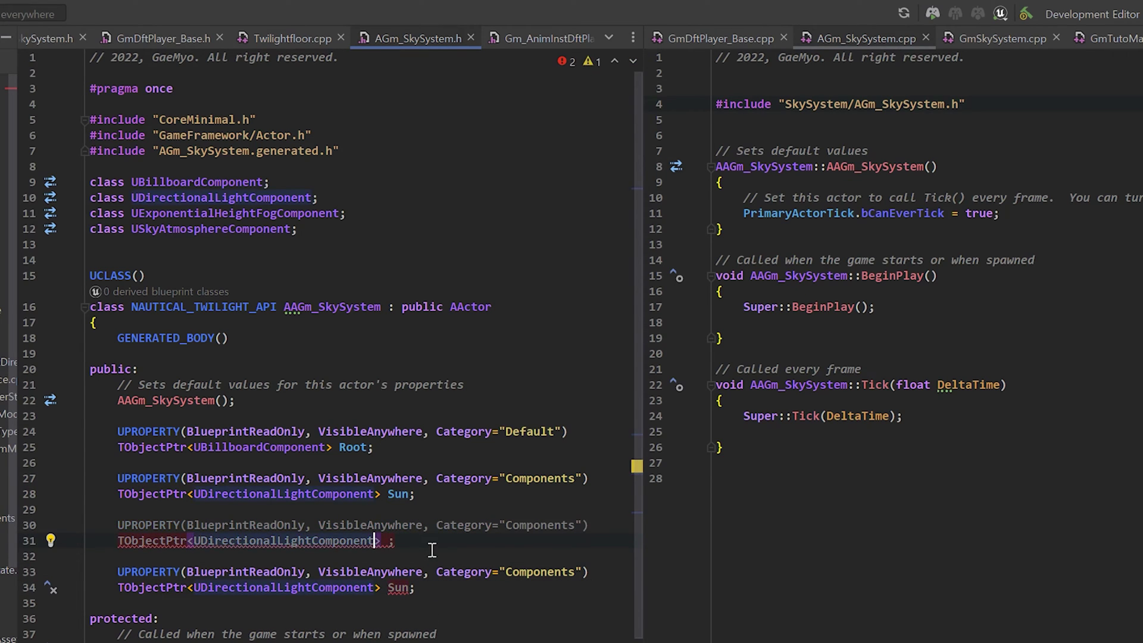
key("ctrl+Delete")
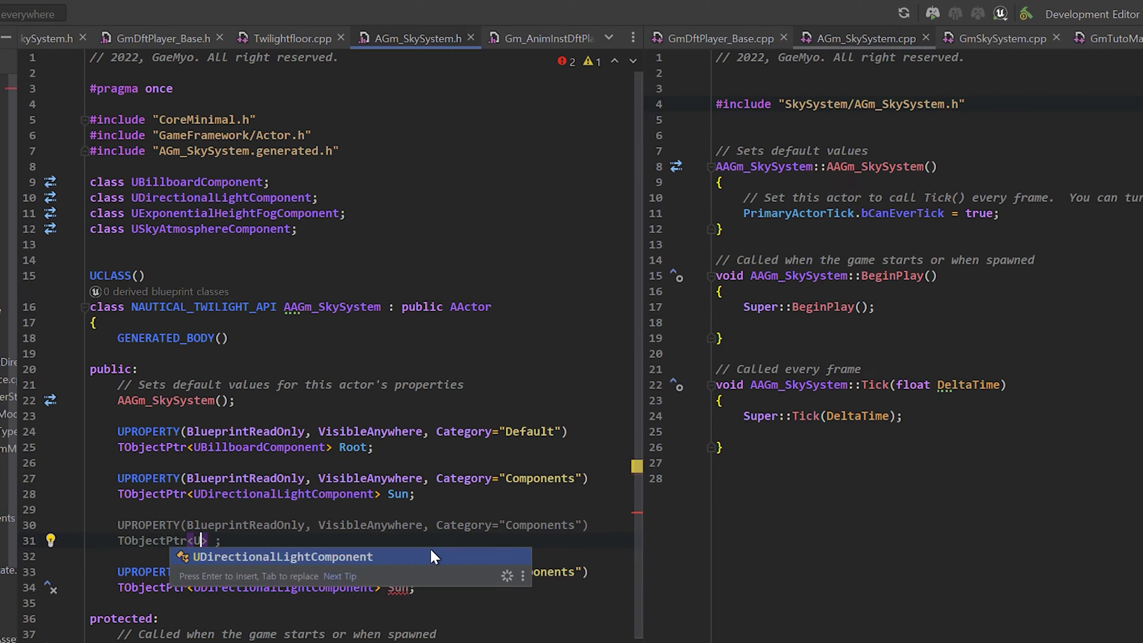
type("UEx")
key("Return")
key("Right")
key("Right")
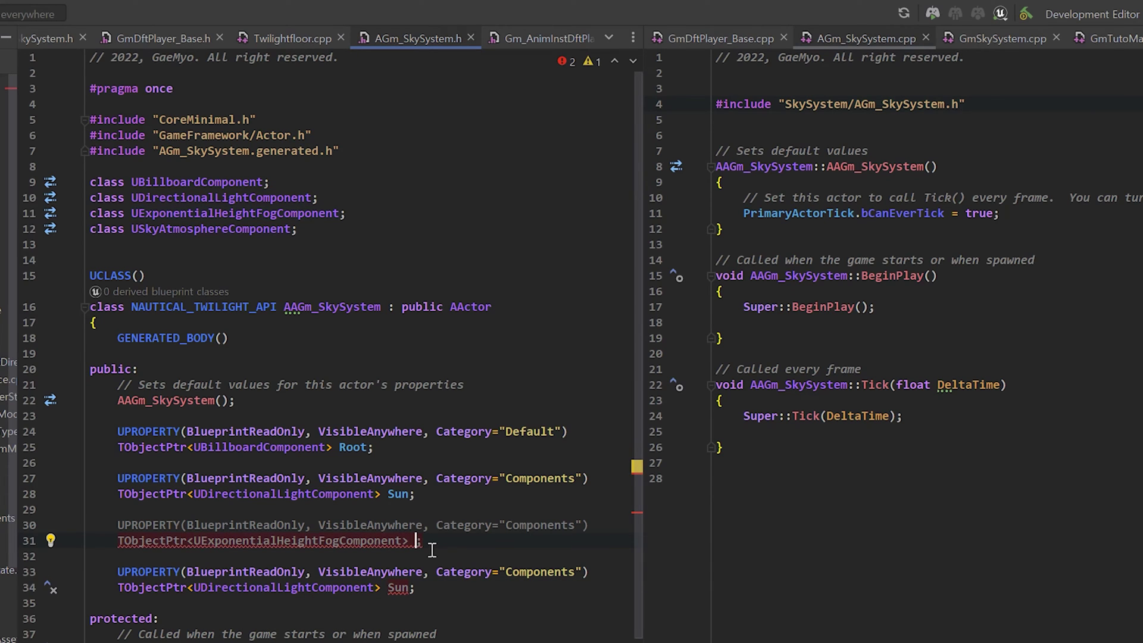
type("HeightF")
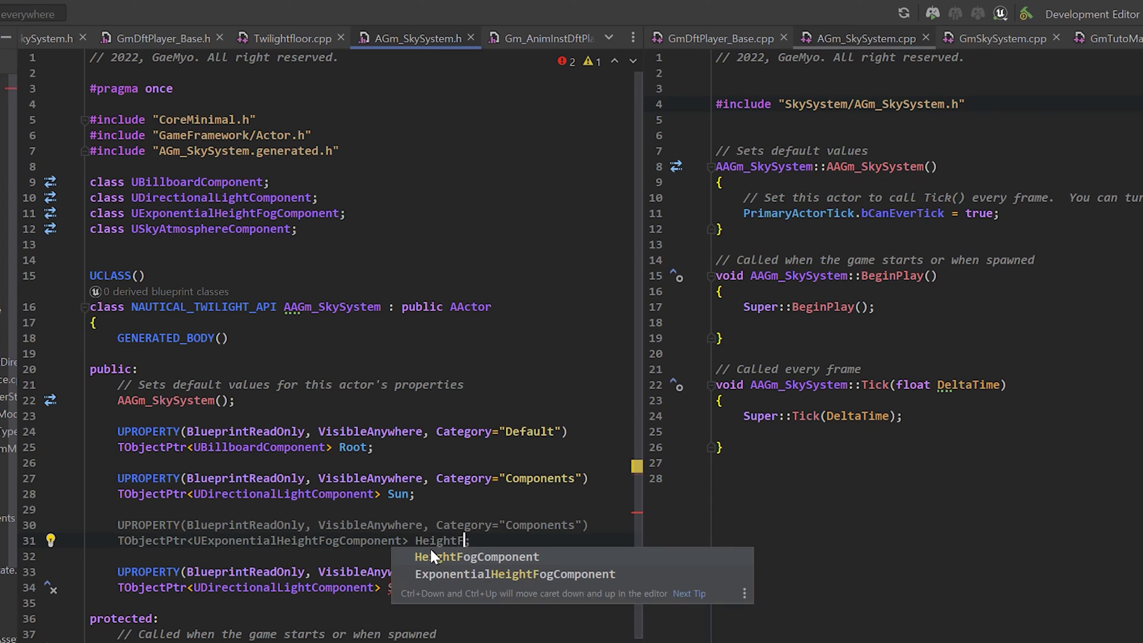
type("ogComp")
key("Escape")
Step: Change line 34 to TObjectPtr<USkyAtmosphereComponent> SkyAtmosphereComp
key("Down")
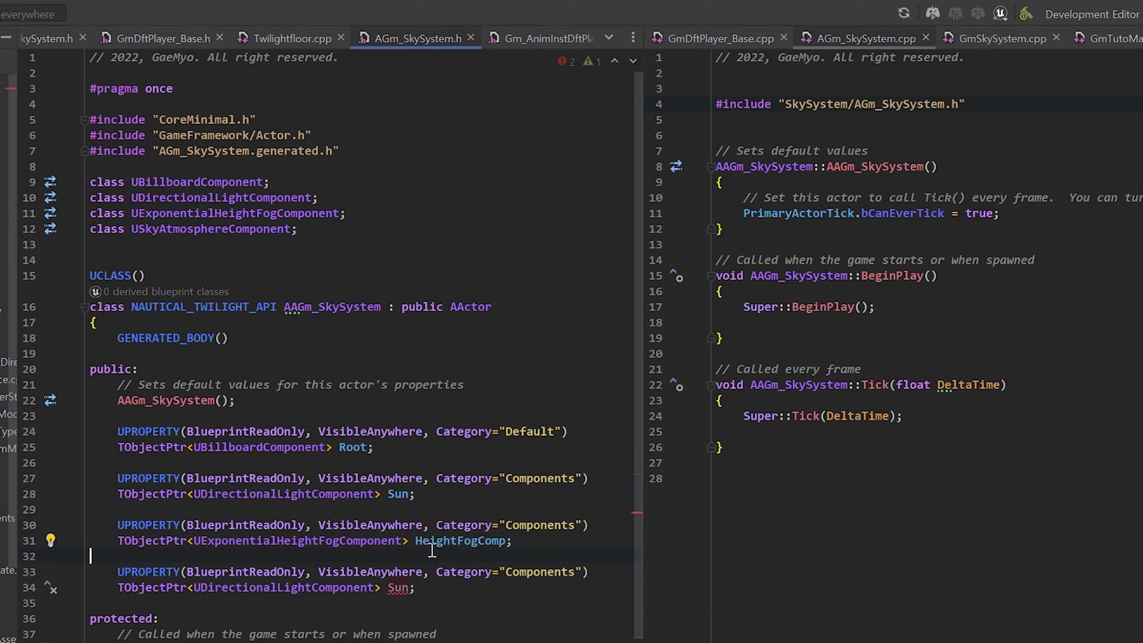
key("Down")
key("Down")
key("Left")
key("ctrl+BackSpace")
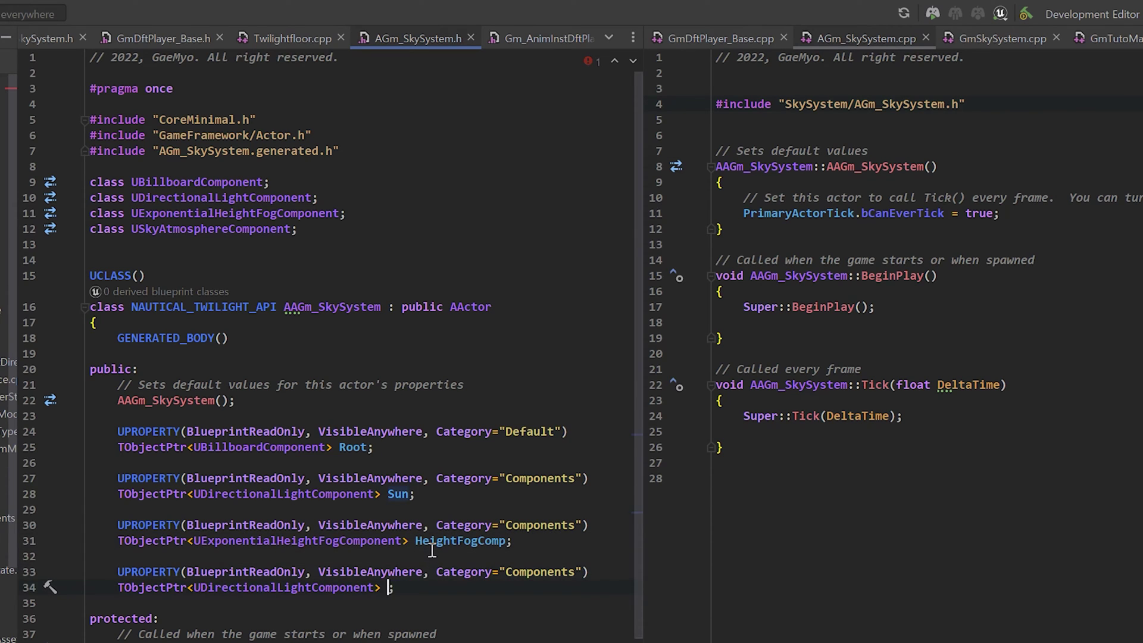
key("Left")
key("Left")
key("ctrl+BackSpace")
type("Sk")
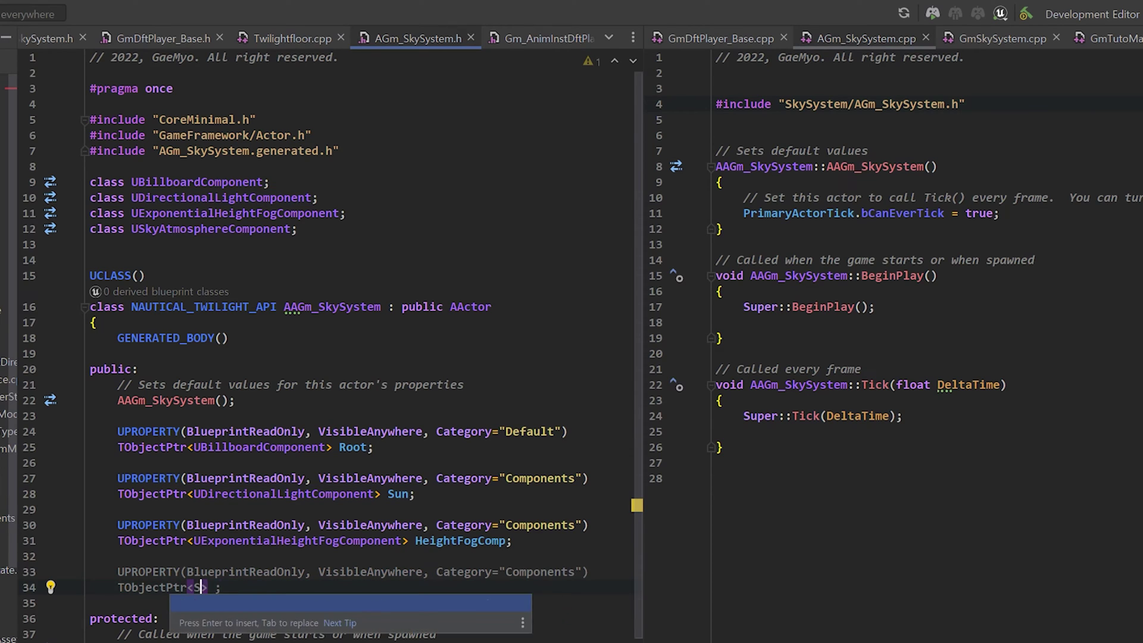
type("yAt")
key("Return")
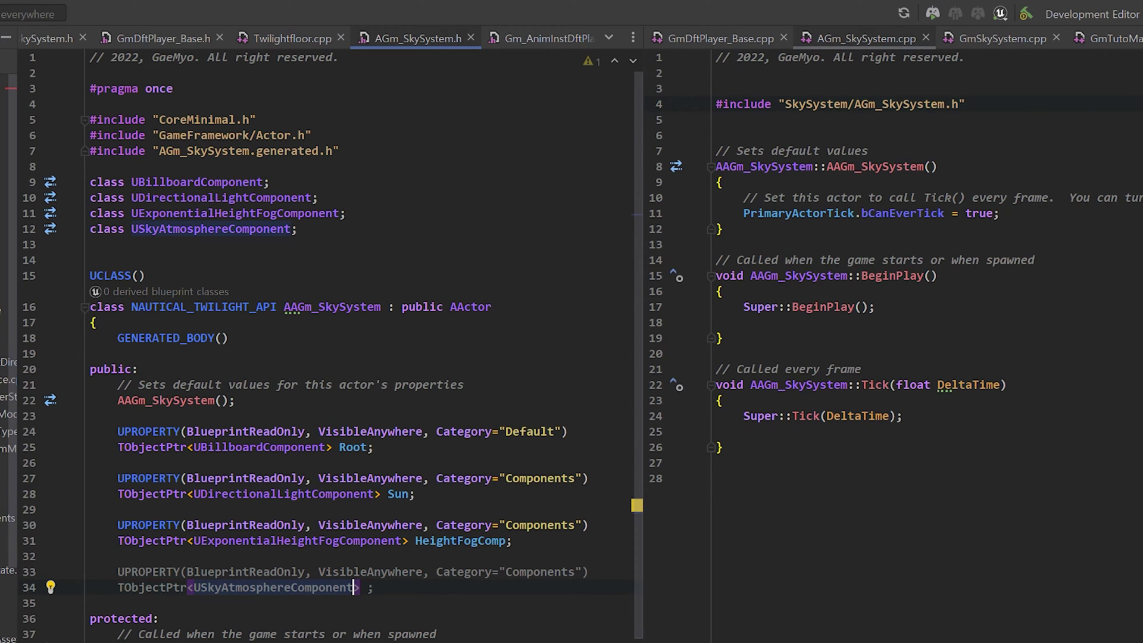
key("Right")
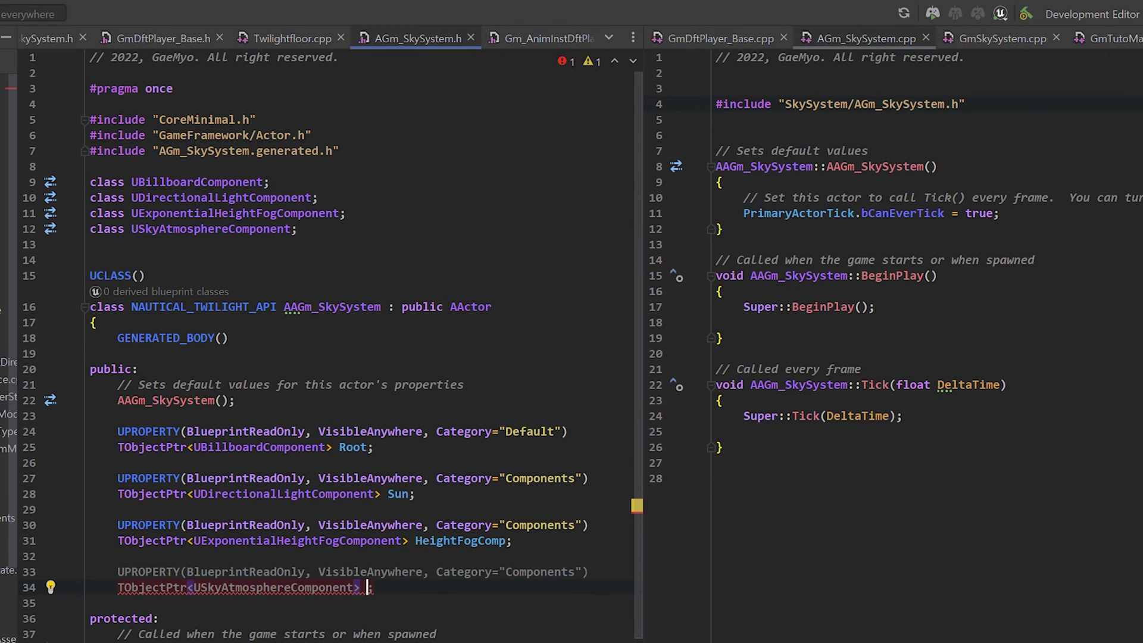
type("SkyAtm")
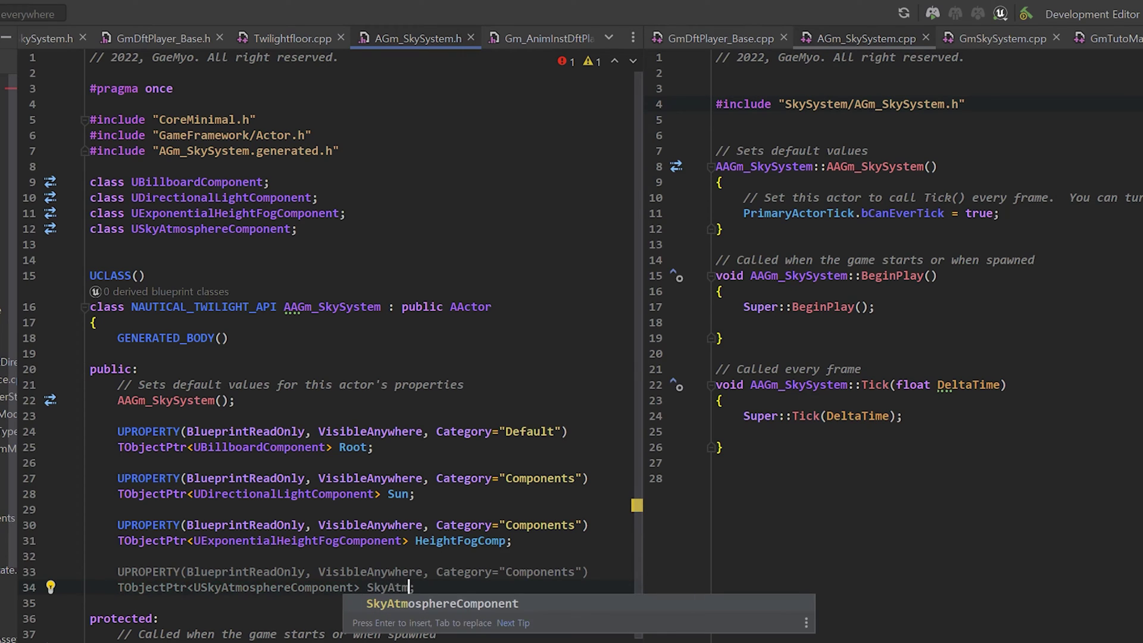
key("Return")
key("BackSpace")
key("BackSpace")
key("BackSpace")
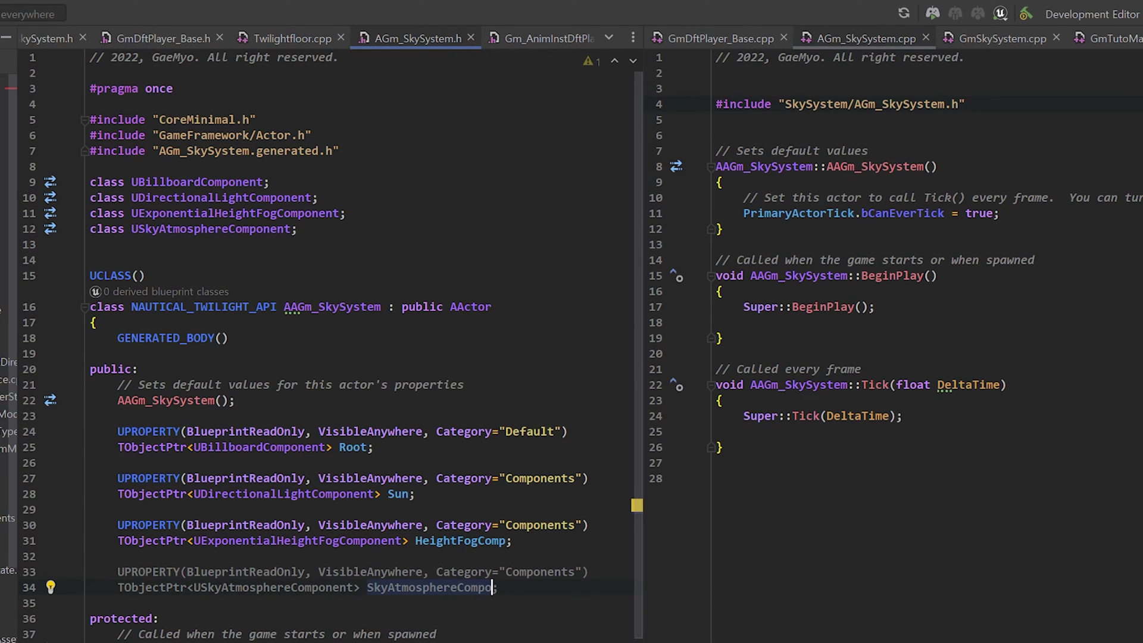
left_click(489, 597)
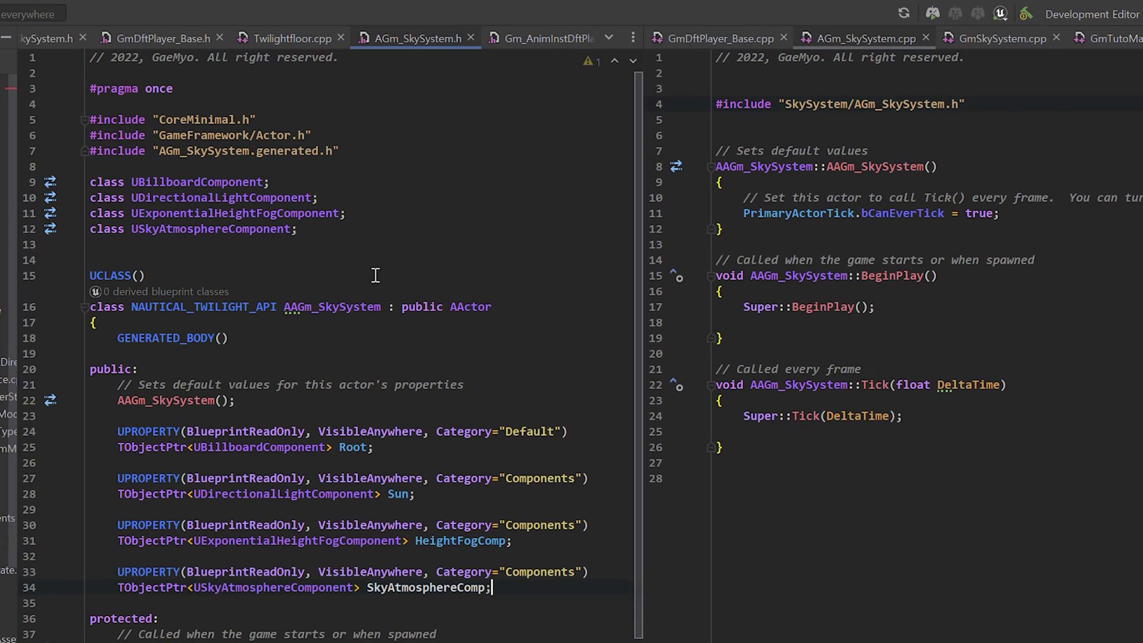
left_click_drag(490, 597, 486, 444)
left_click(486, 445)
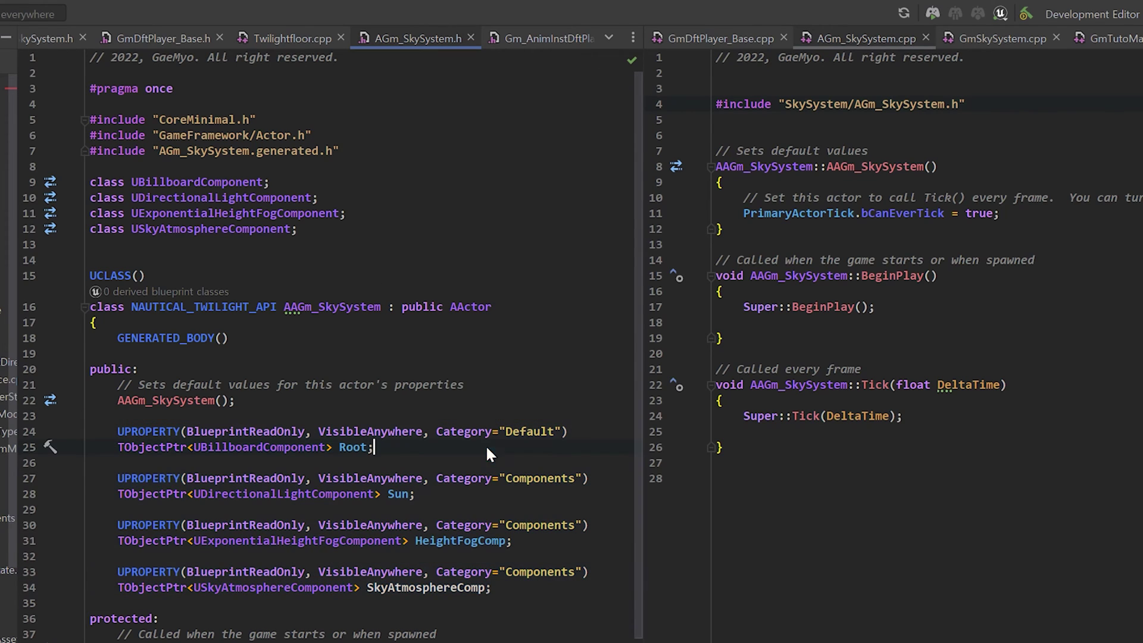
Step: Check the name suggestions for the SkyAtmosphereComp declaration, leaving the name unchanged
left_click(491, 590)
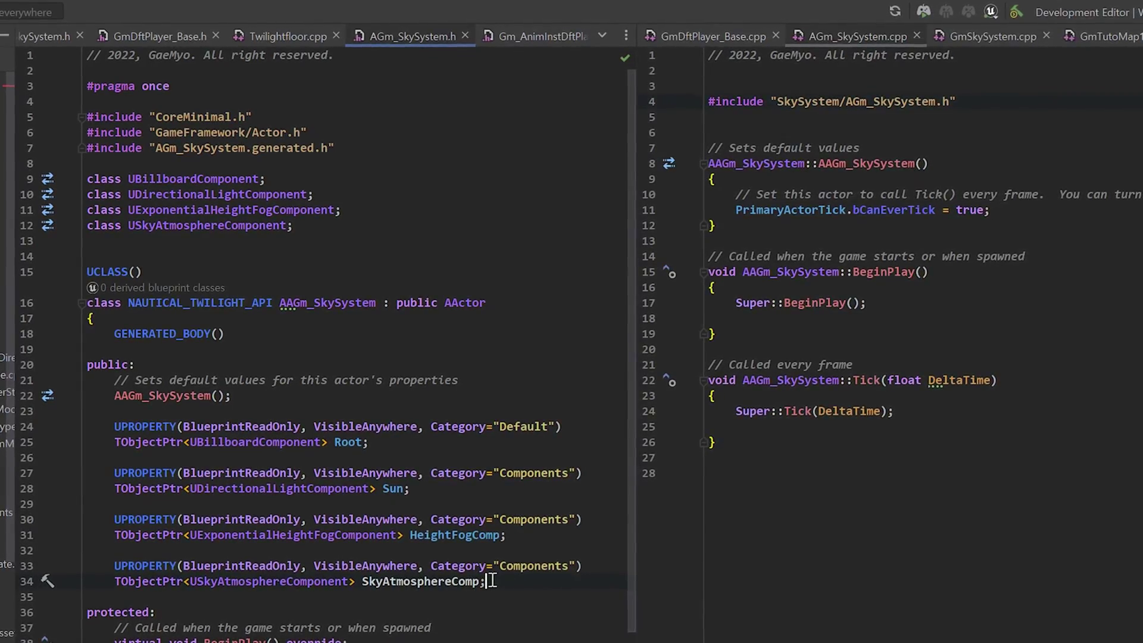
key("Left")
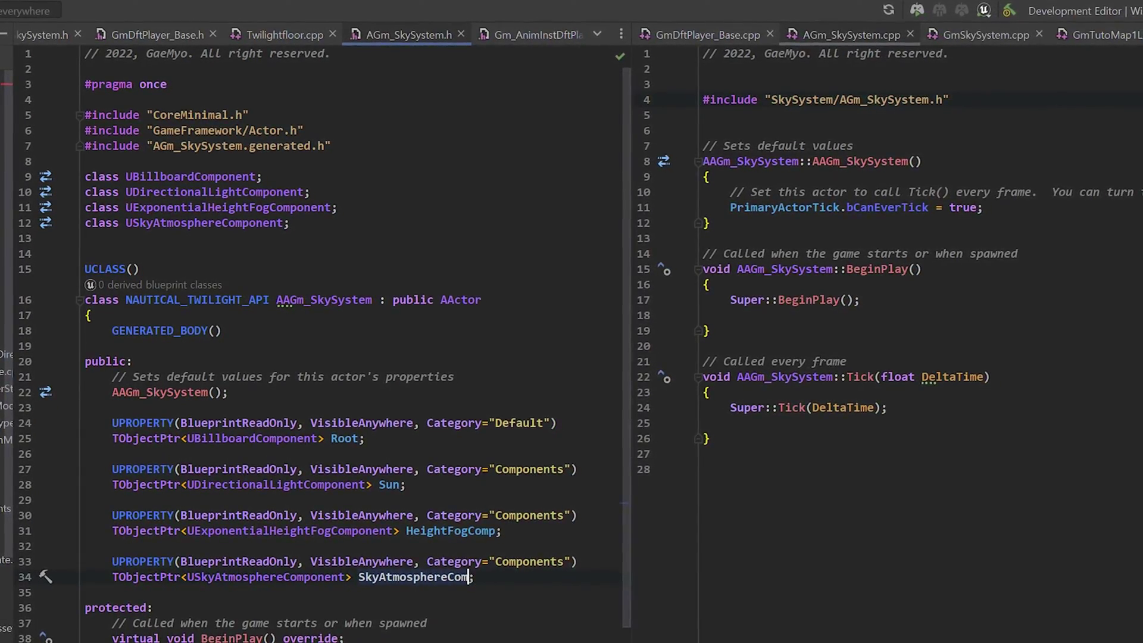
key("ctrl+space")
key("End")
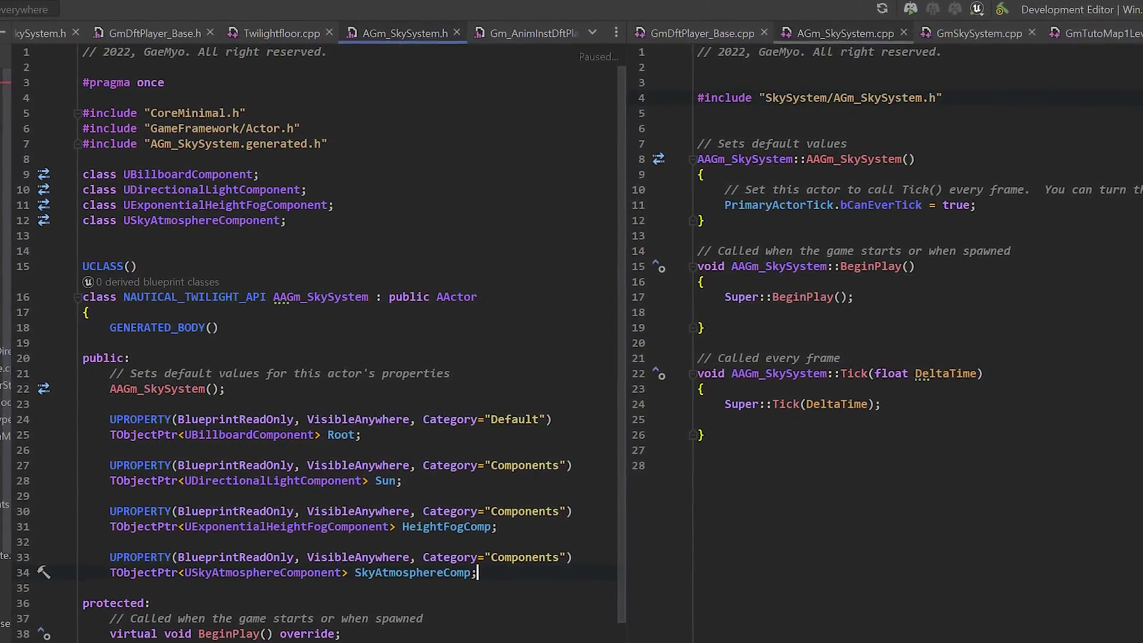
Step: In the constructor, write Root = CreateDefaultSubobject<UBillboardComponent>(TEXT("Root")); and bring up fixes for the type
left_click(1022, 204)
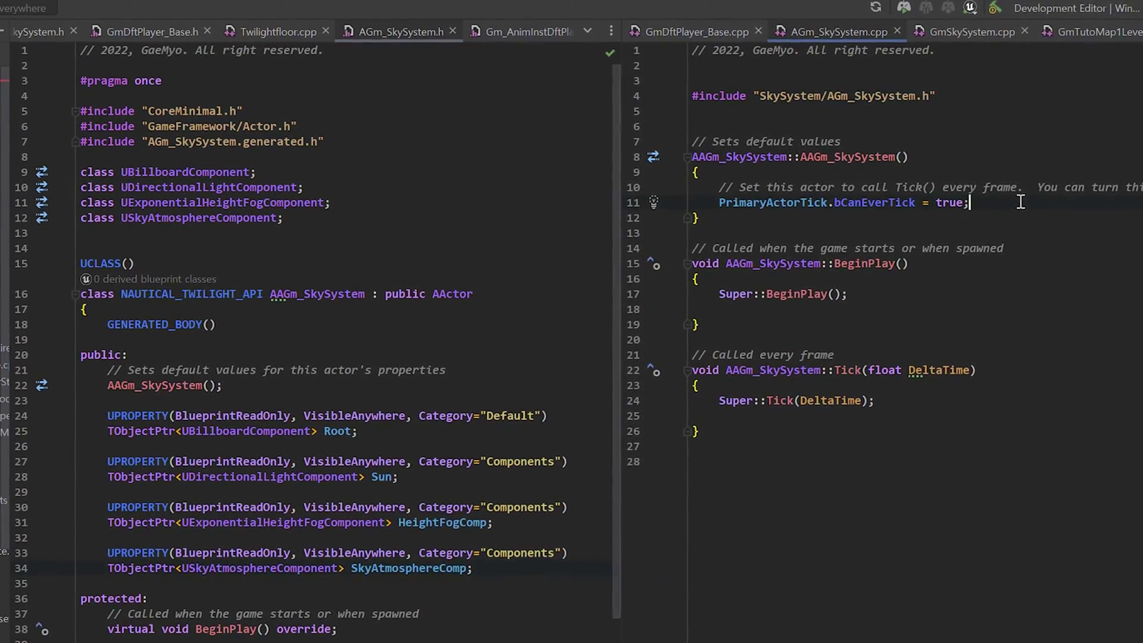
key("Return")
key("Return")
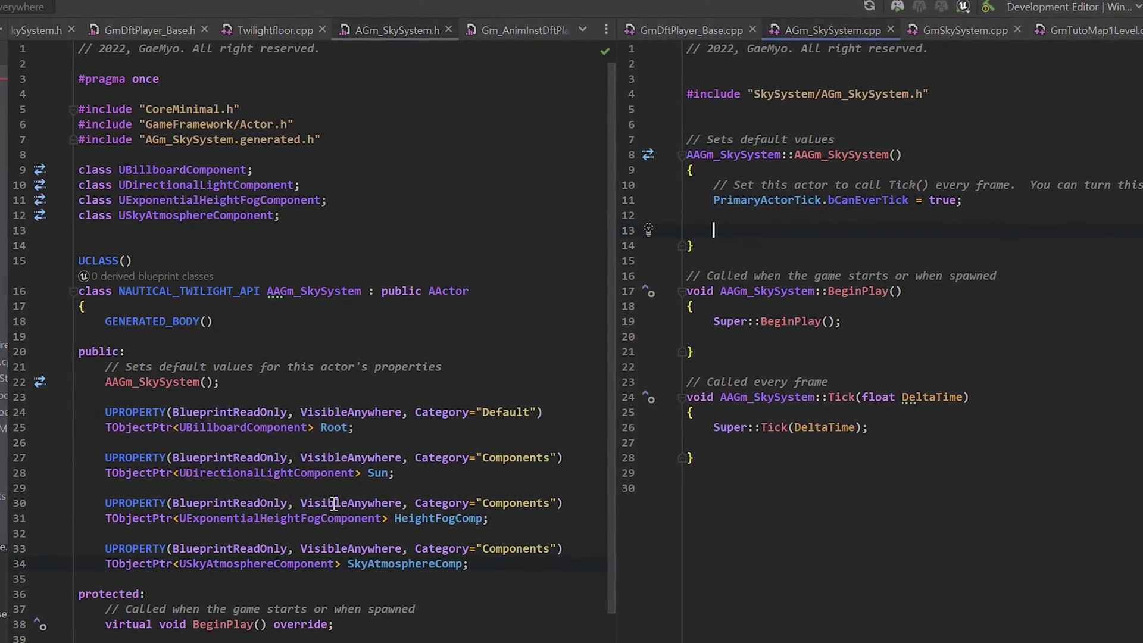
type("Root = ")
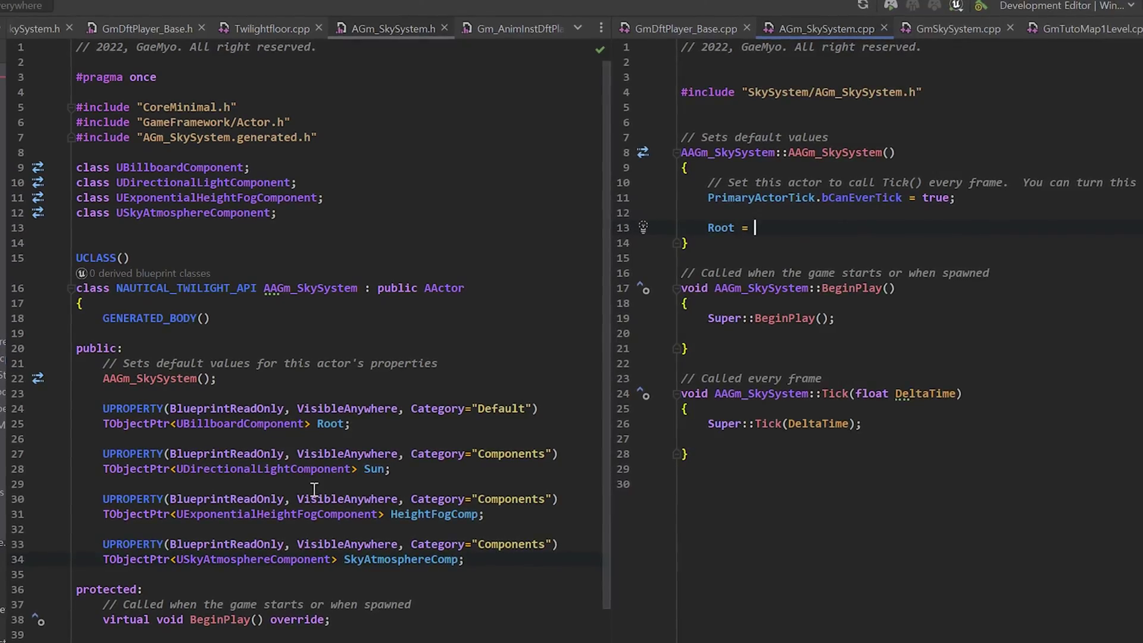
type("D")
key("BackSpace")
type("CreateDefaultS")
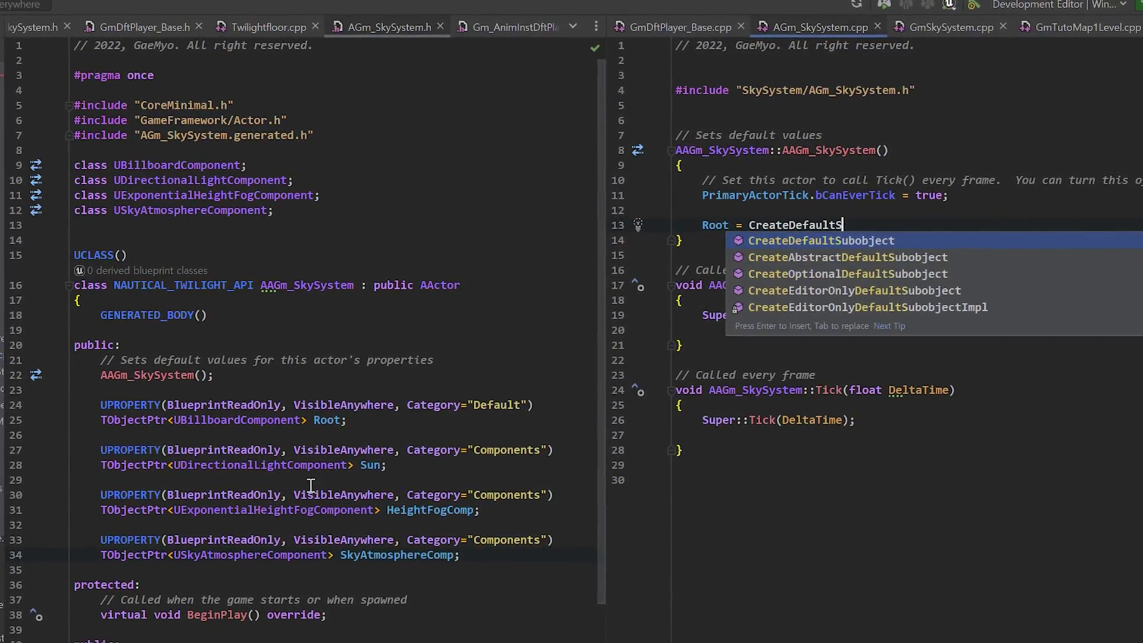
key("Return")
key("Left")
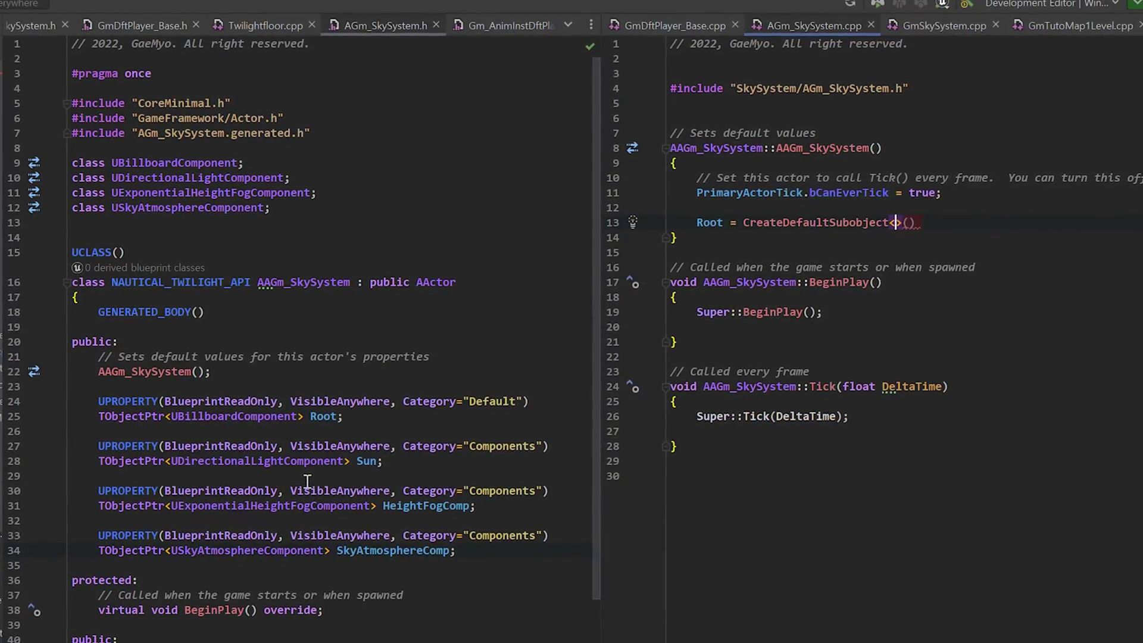
type("<UBil")
key("Return")
key("Right")
key("Right")
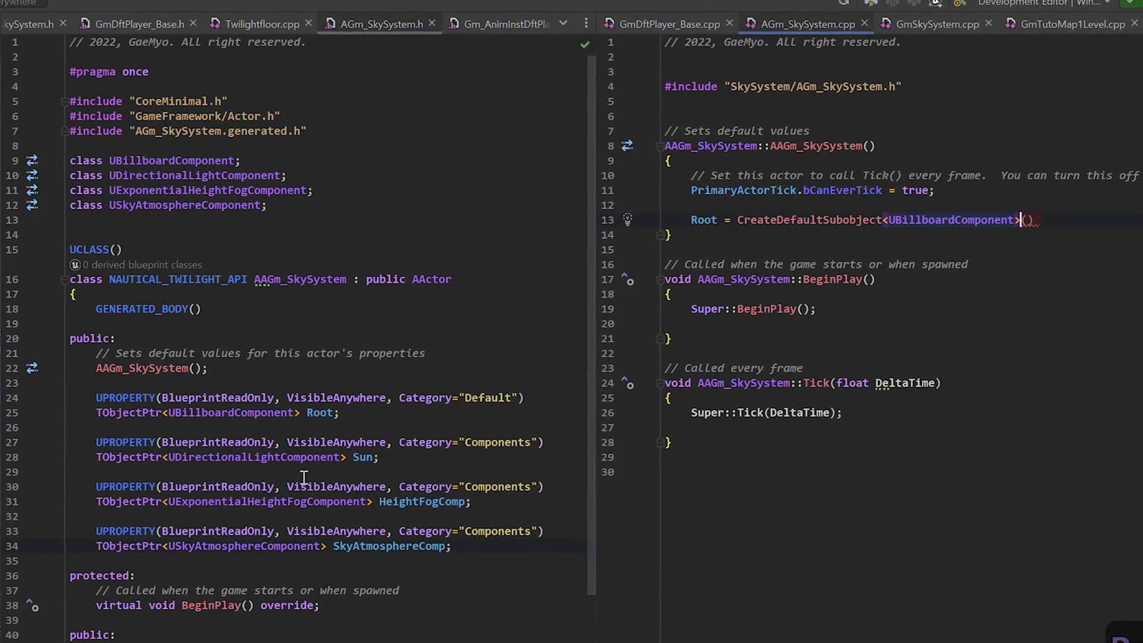
type("TEXT(\"Ro")
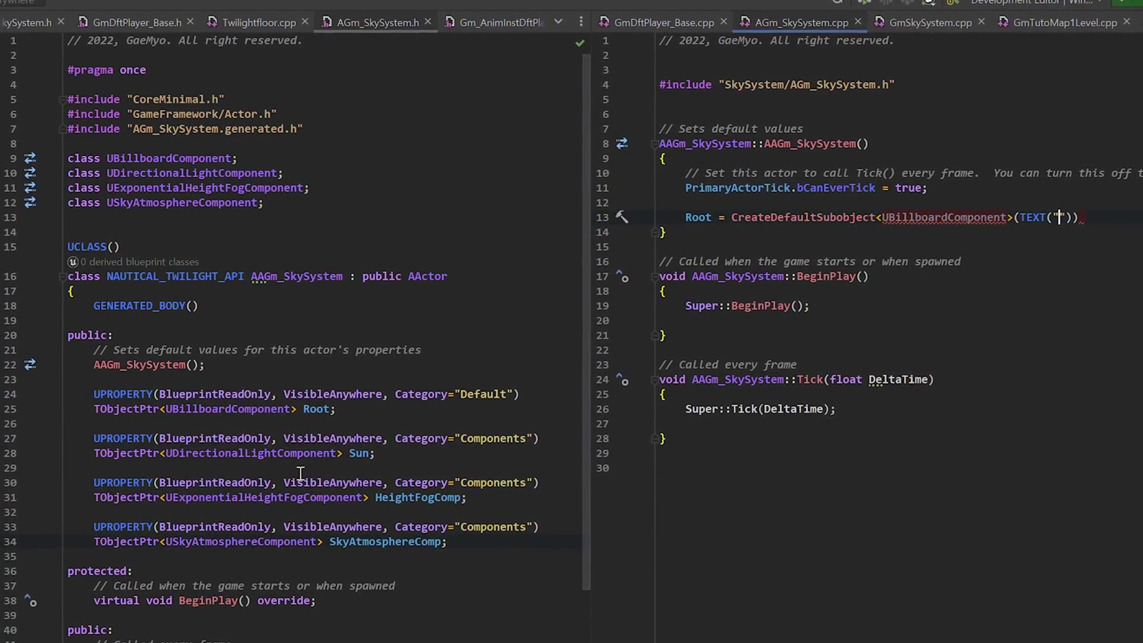
type("ot\"));")
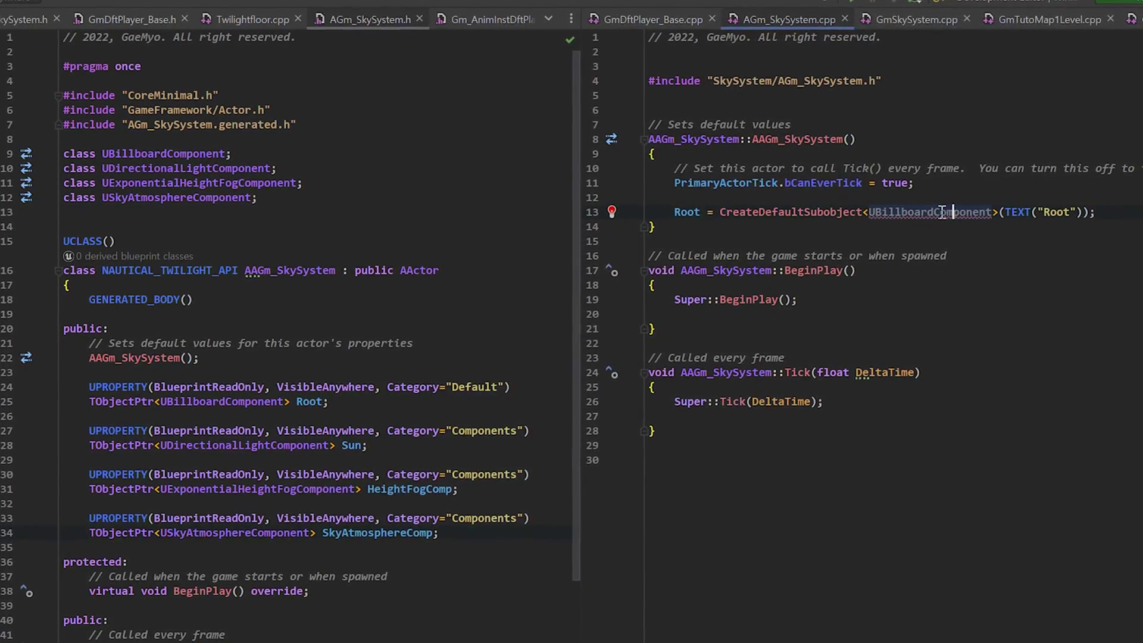
mouse_move(946, 214)
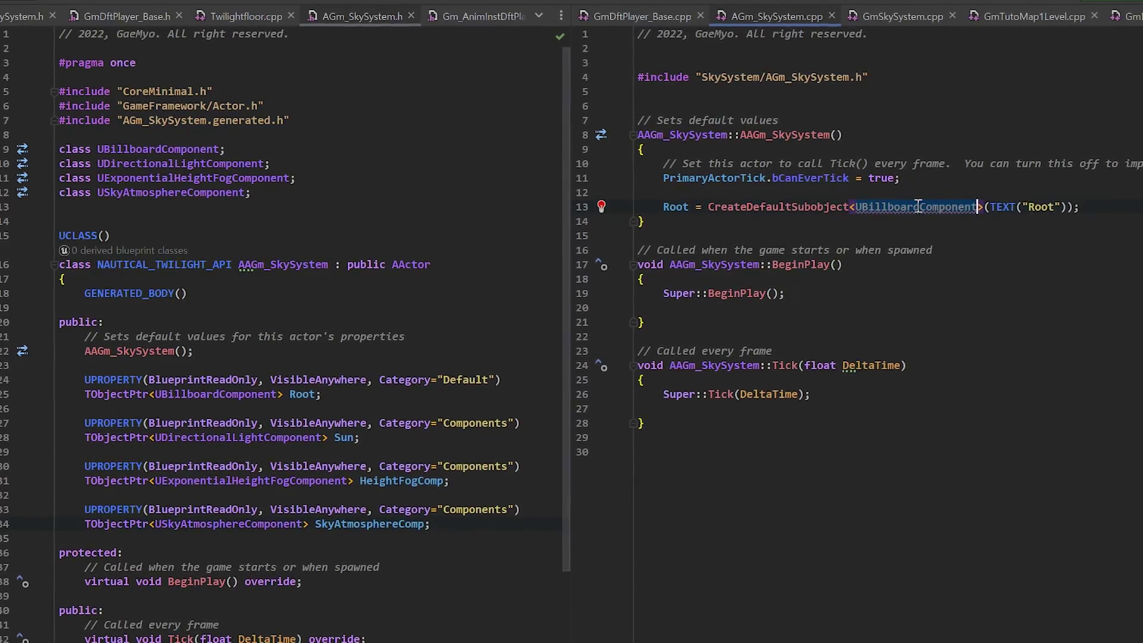
right_click(921, 209)
Step: Include the UBillboardComponent header and add SetRootComponent(Root); below the Root creation line
key("Return")
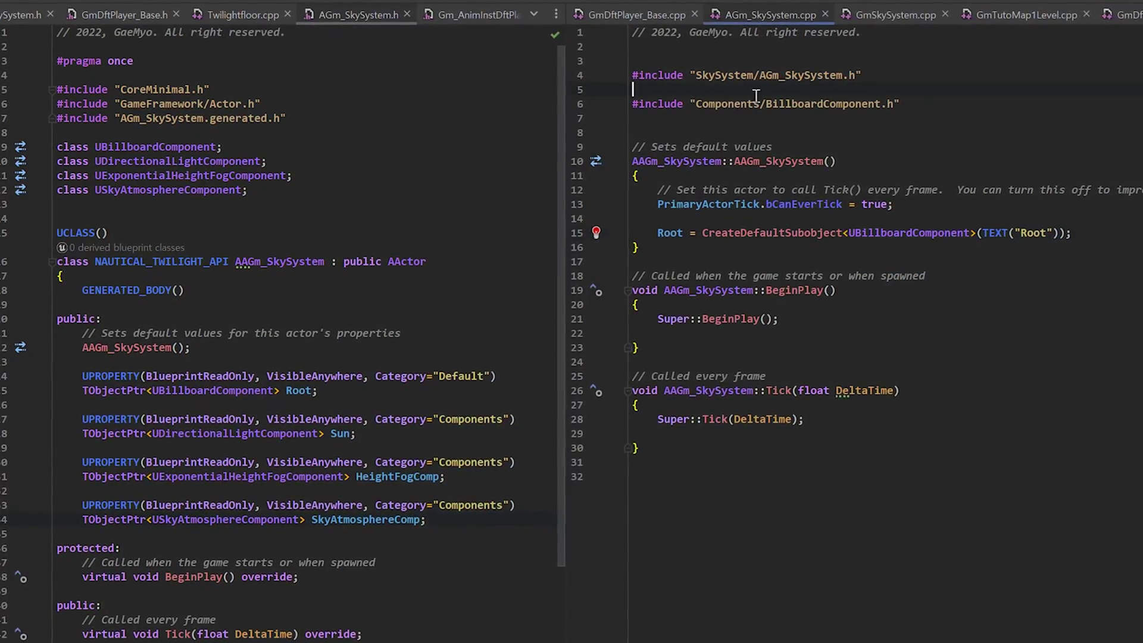
left_click(923, 105)
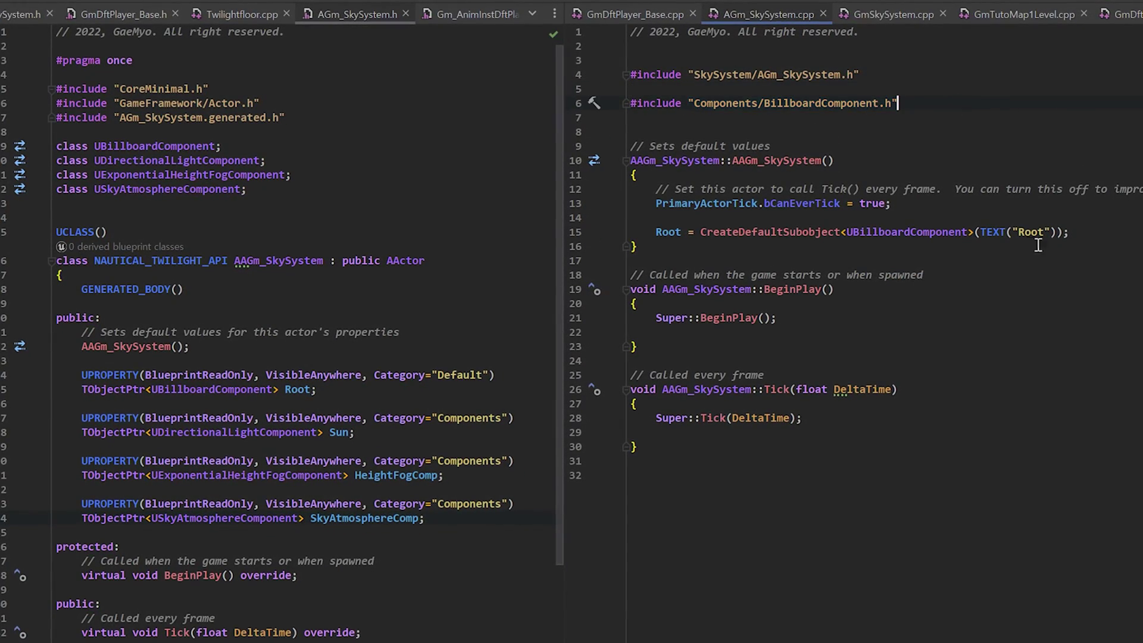
left_click(1098, 232)
key("Return")
type("Set")
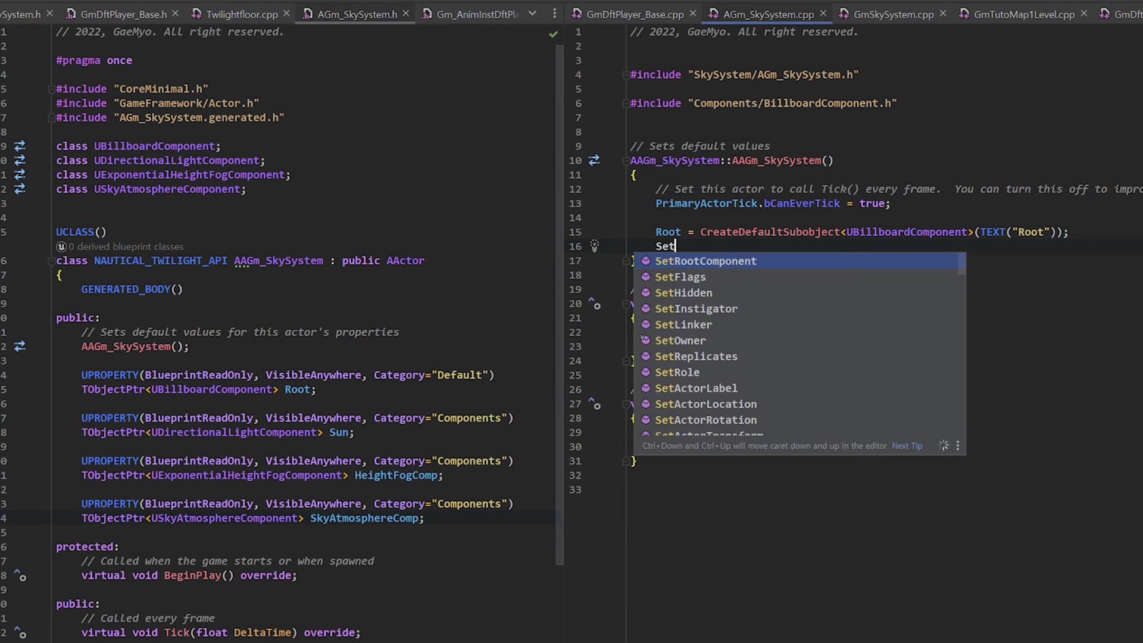
key("Return")
type("RootComponent(Ro")
key("Return")
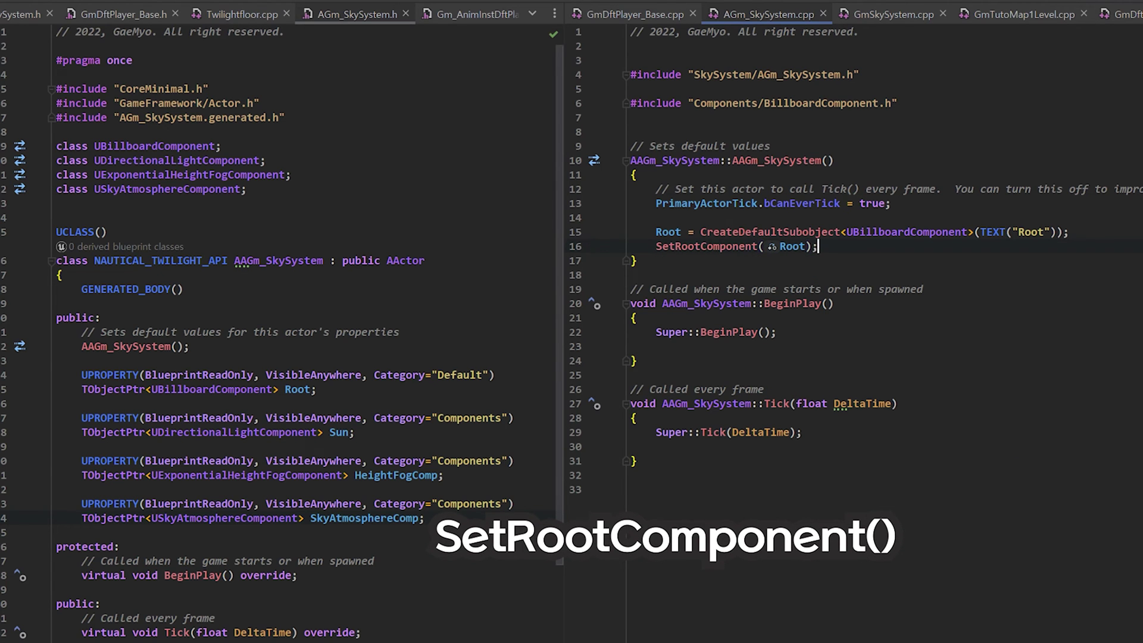
key("End")
key("Return")
key("Return")
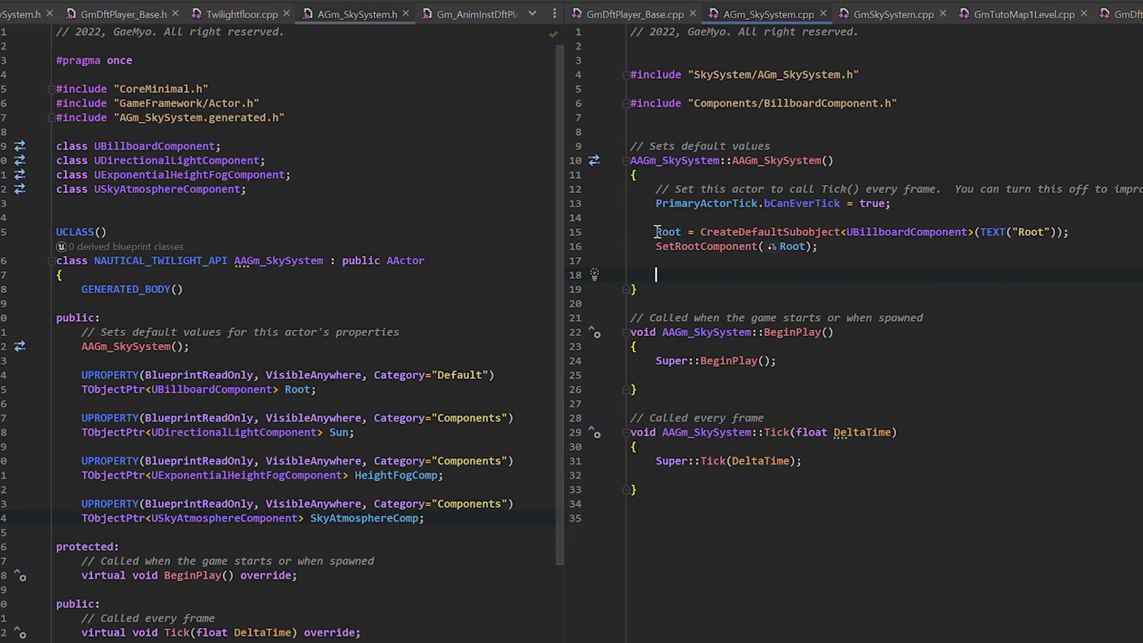
Step: Paste three copies of the Root CreateDefaultSubobject line below SetRootComponent
left_click_drag(657, 231, 805, 243)
left_click(706, 232)
left_click(885, 275)
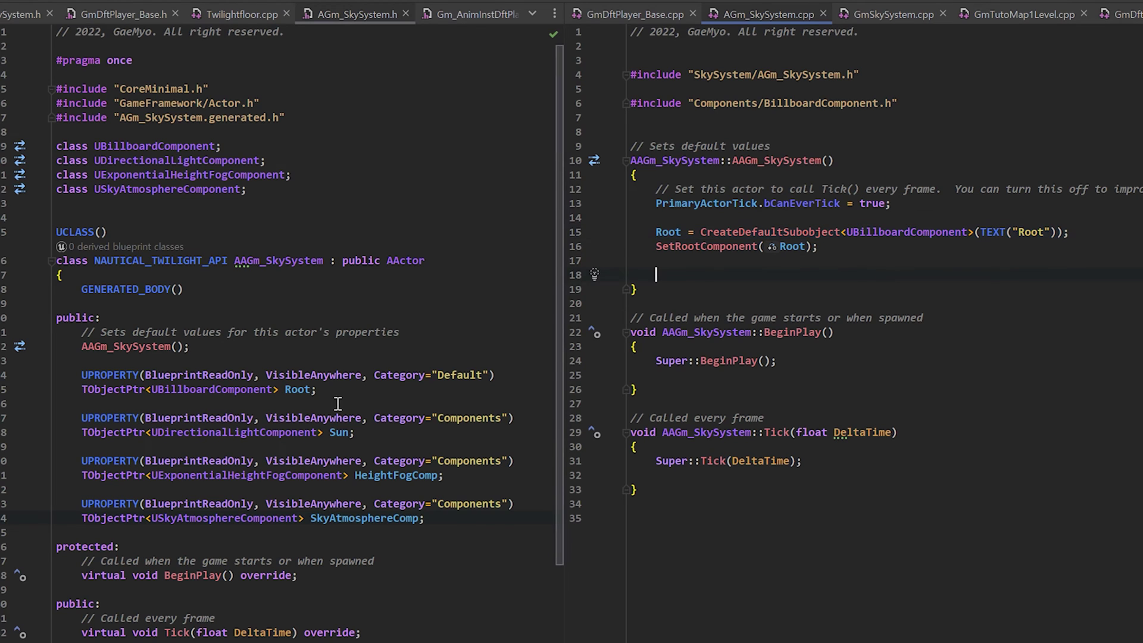
type("Root = CreateDefaultSubobject<UBillboardComponent>(TEXT(\"Root\"));")
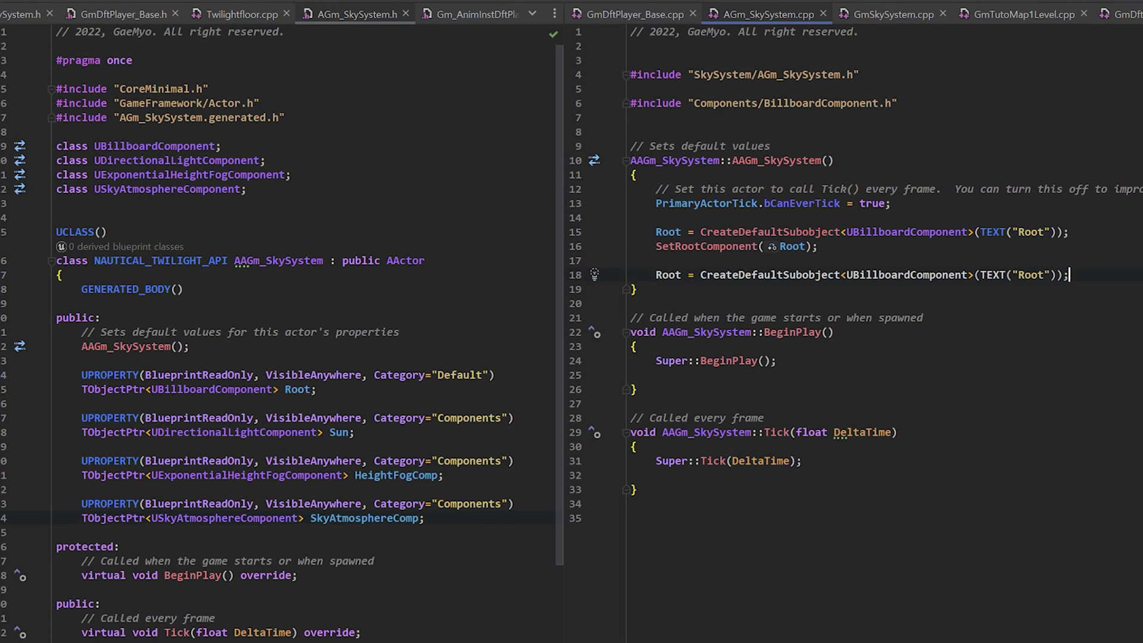
key("ctrl+d")
key("ctrl+d")
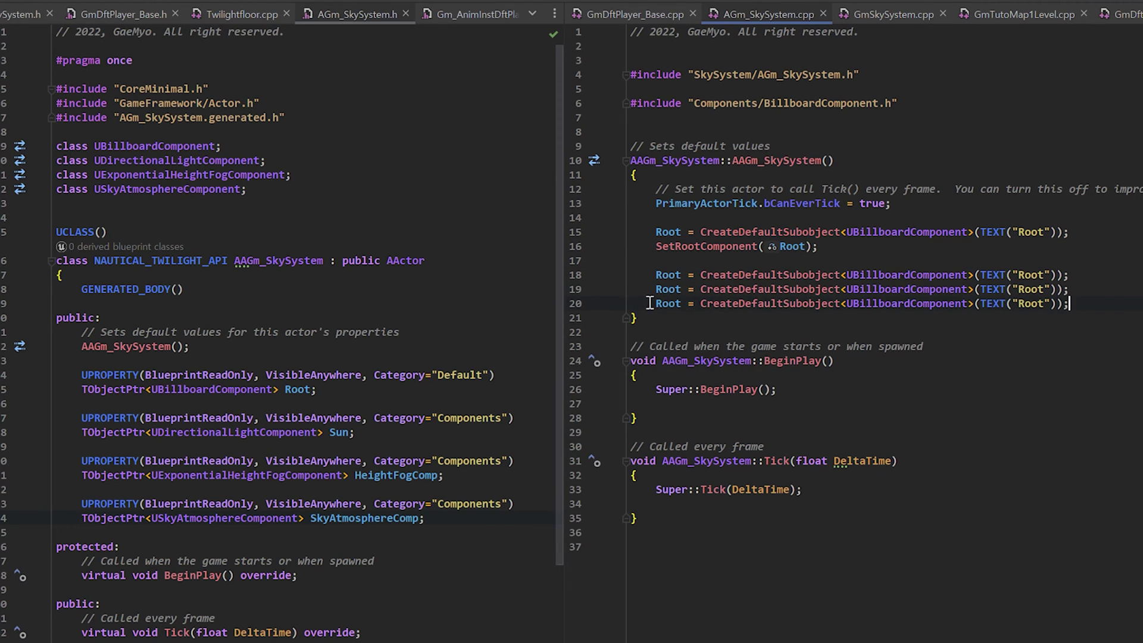
Step: Rename the first two copied lines to create Sun and HeightFogComp, including their TEXT names
double_click(338, 433)
key("ctrl+c")
double_click(658, 277)
key("ctrl+v")
double_click(1021, 276)
key("ctrl+v")
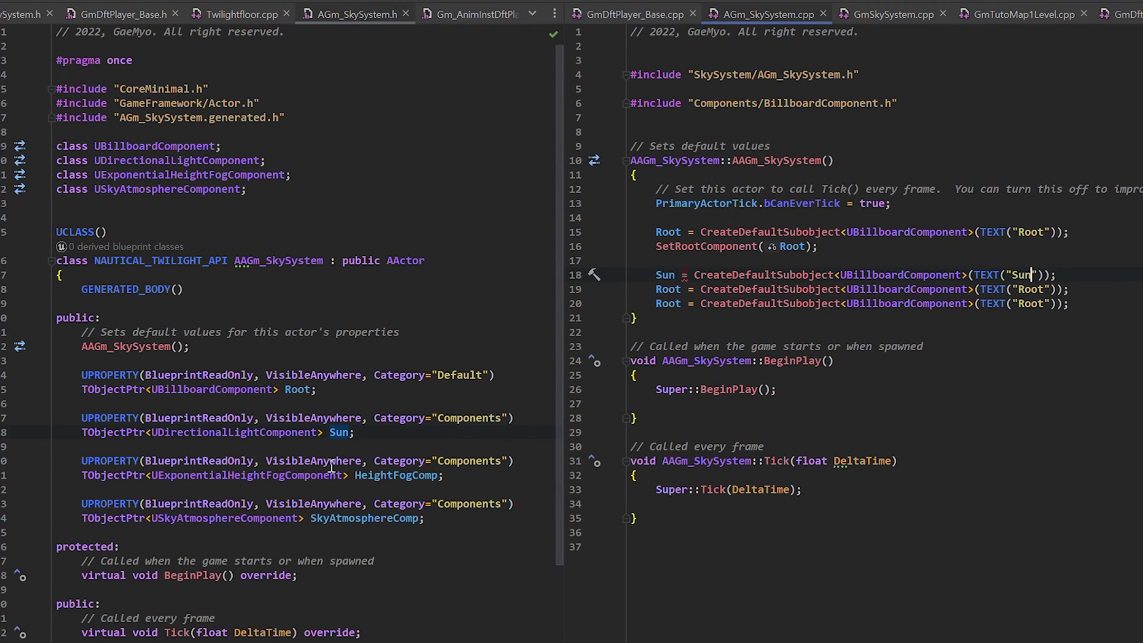
double_click(391, 475)
key("ctrl+c")
double_click(666, 289)
key("ctrl+v")
double_click(1078, 288)
key("ctrl+v")
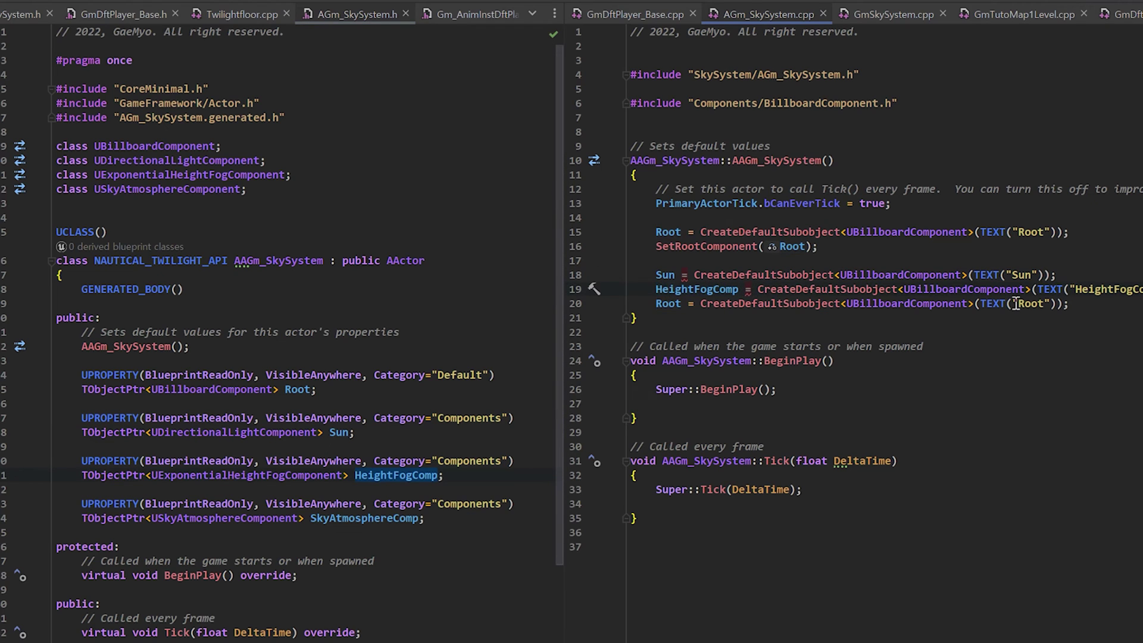
Step: Rename the third copied line to create SkyAtmosphereComp with a matching TEXT name
double_click(393, 519)
key("ctrl+c")
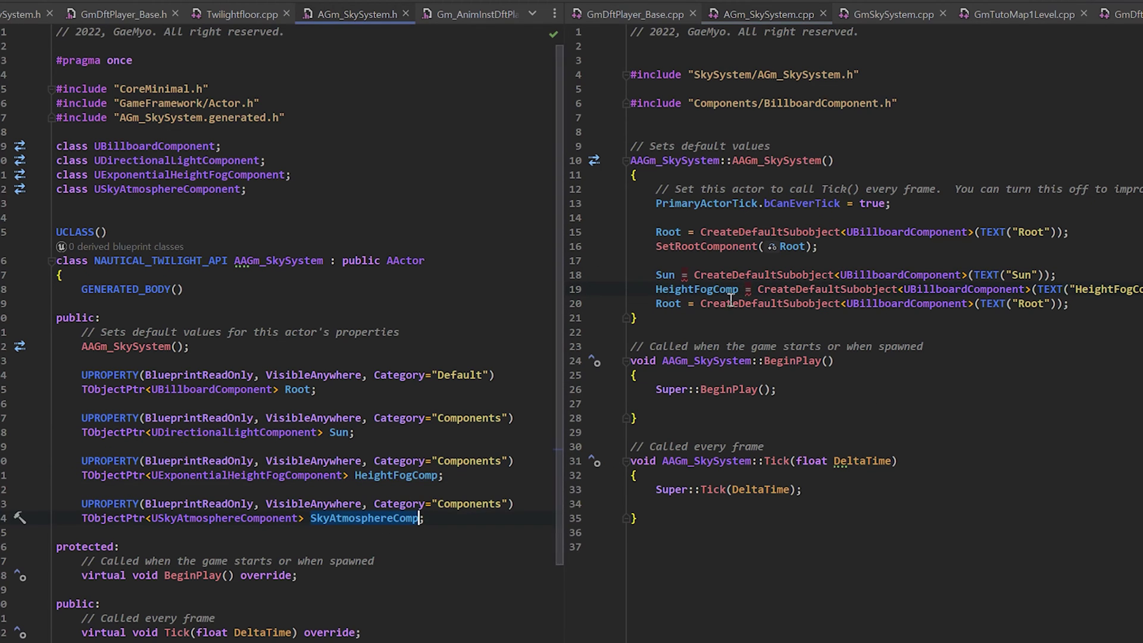
key("ctrl+v")
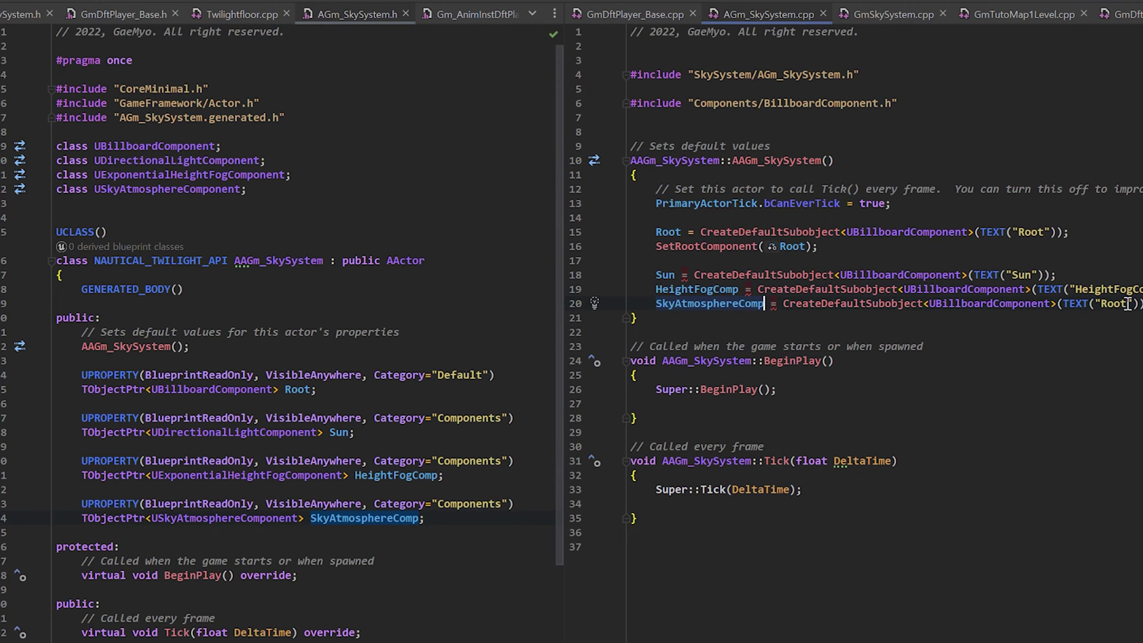
double_click(1113, 304)
key("ctrl+v")
Step: Make Sun a UDirectionalLightComponent and include DirectionalLightComponent.h
left_click(743, 275)
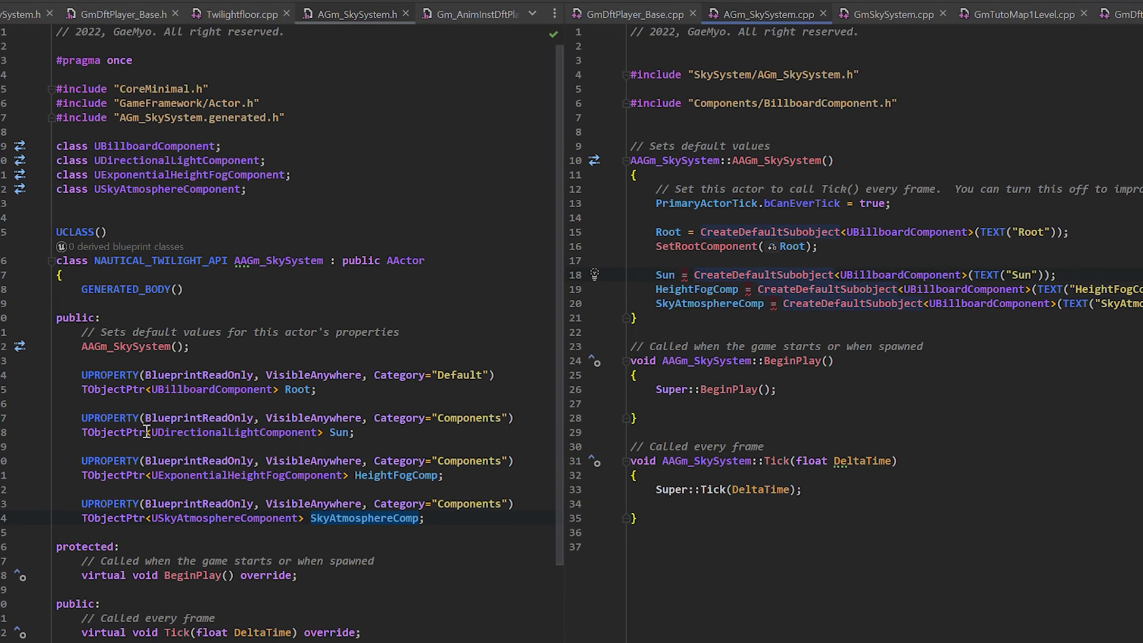
left_click(325, 432)
left_click(285, 430)
double_click(285, 431)
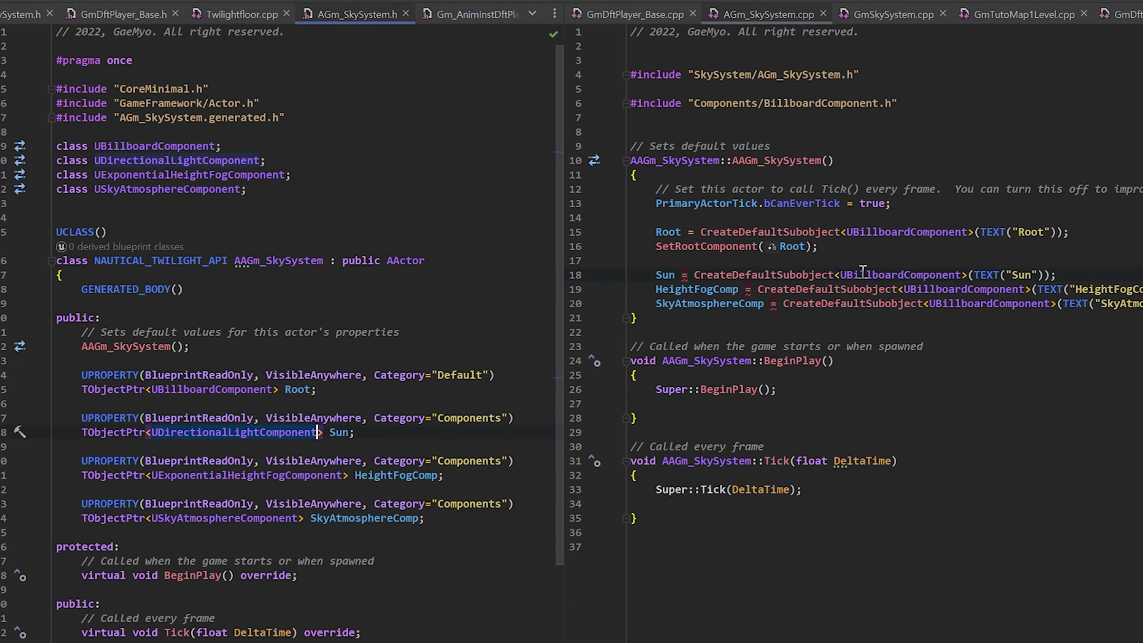
double_click(937, 274)
key("ctrl+v")
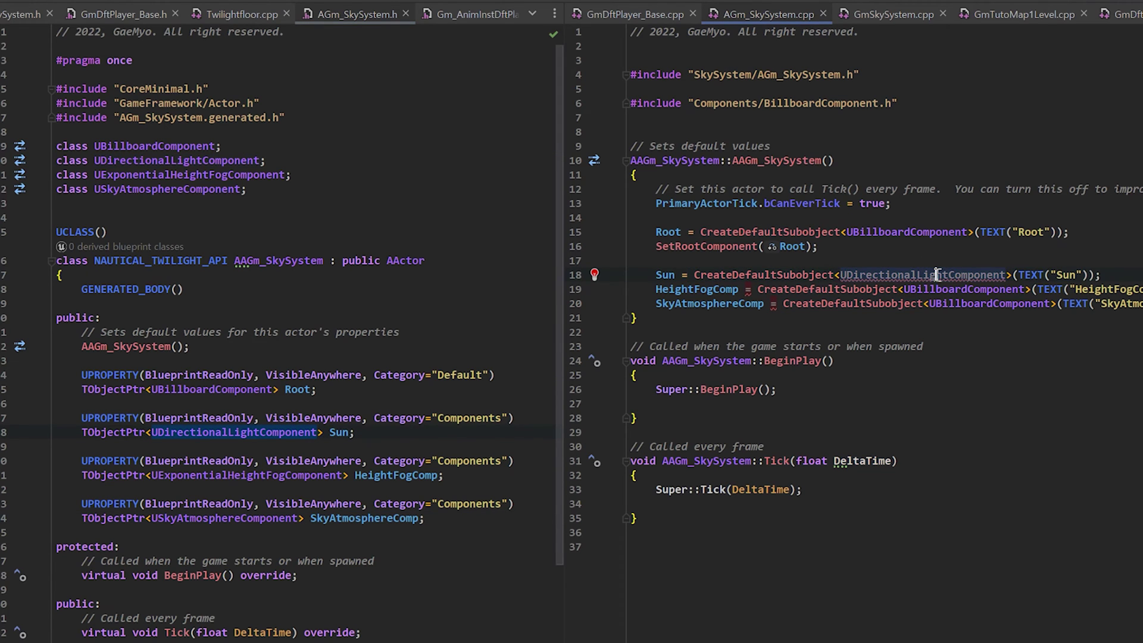
key("alt+Return")
key("Return")
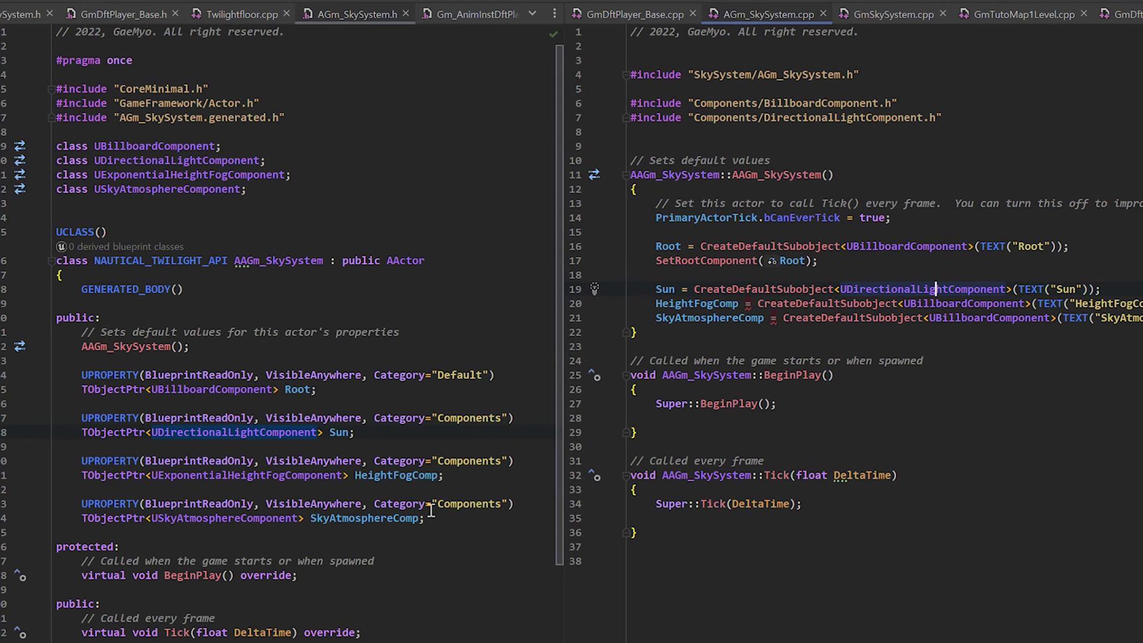
Step: Make HeightFogComp a UExponentialHeightFogComponent and SkyAtmosphereComp a USkyAtmosphereComponent, including both headers
double_click(298, 475)
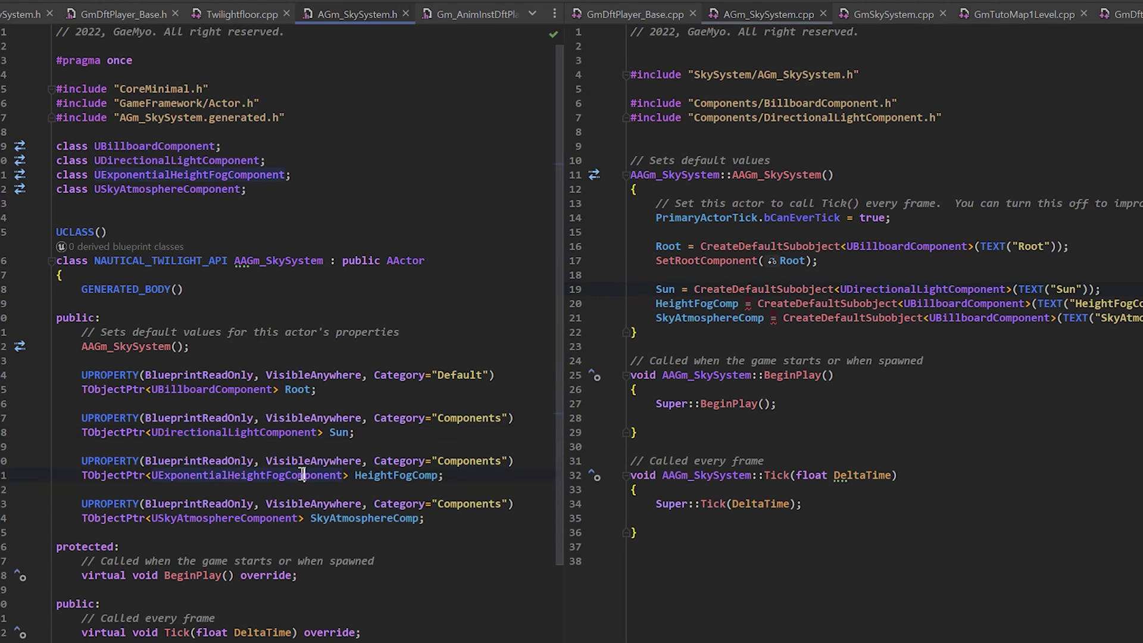
double_click(943, 304)
key("ctrl+v")
key("alt+Return")
key("Return")
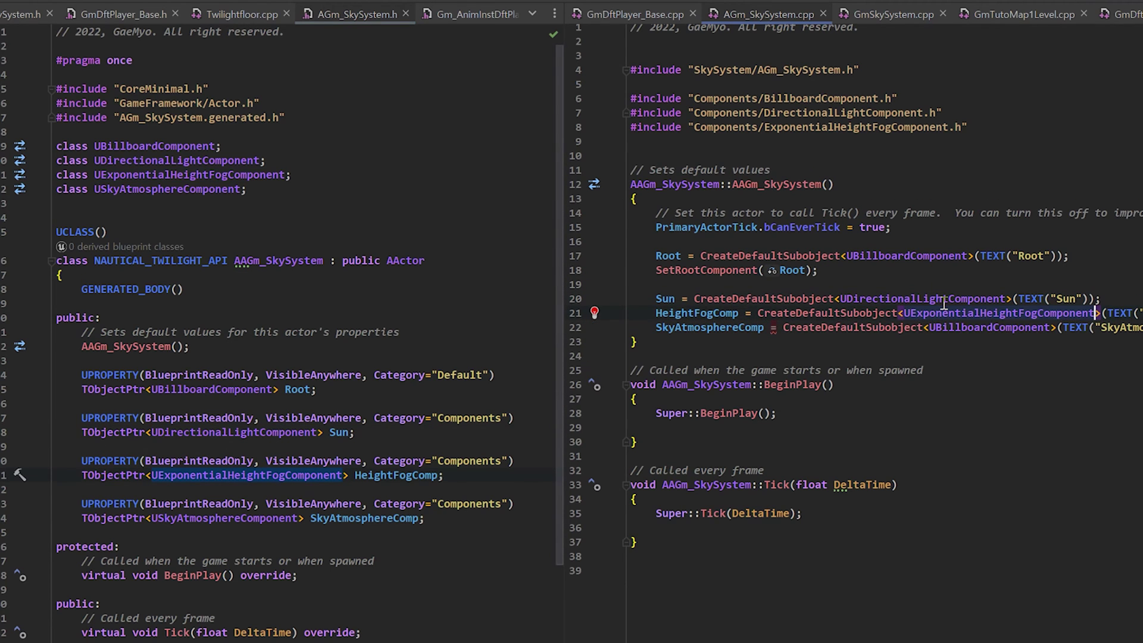
double_click(277, 518)
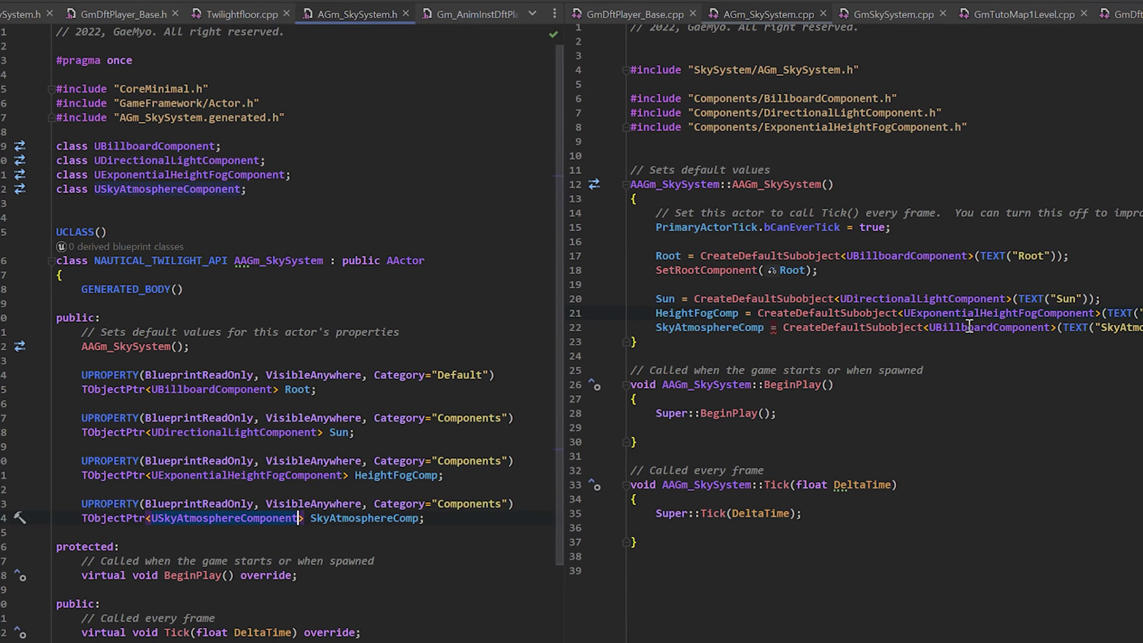
double_click(968, 327)
key("ctrl+v")
key("alt+Return")
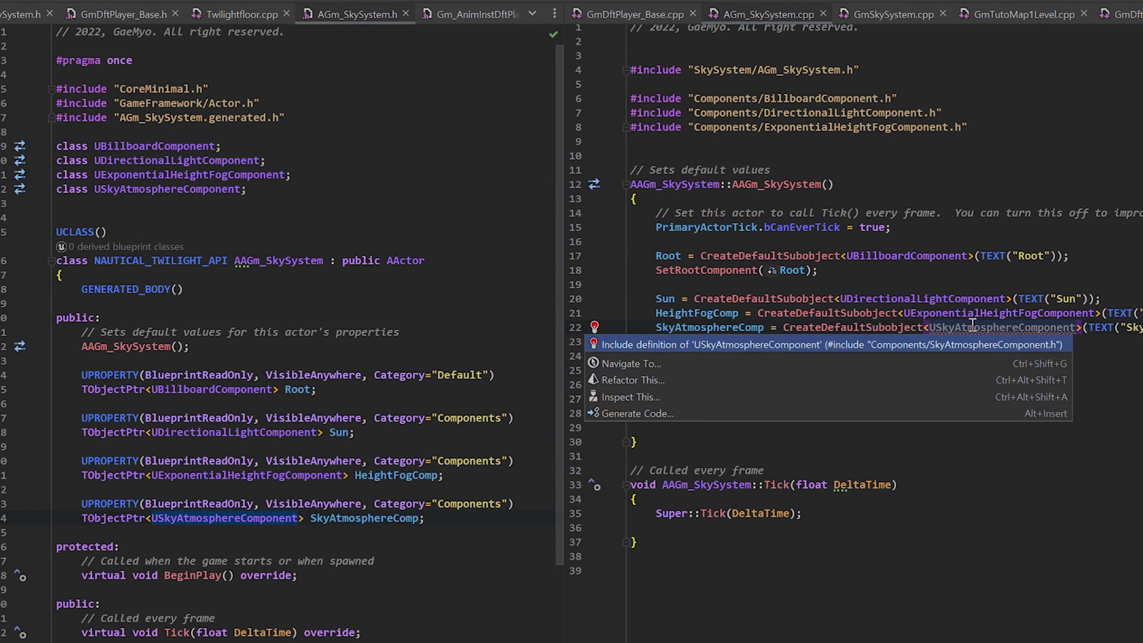
key("Return")
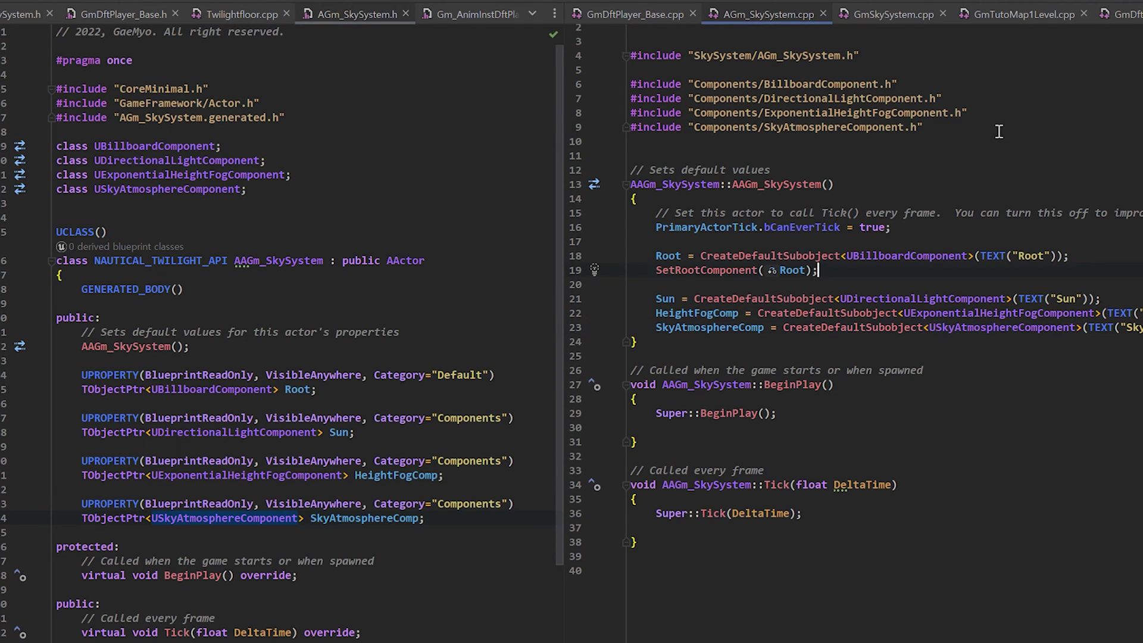
left_click(949, 141)
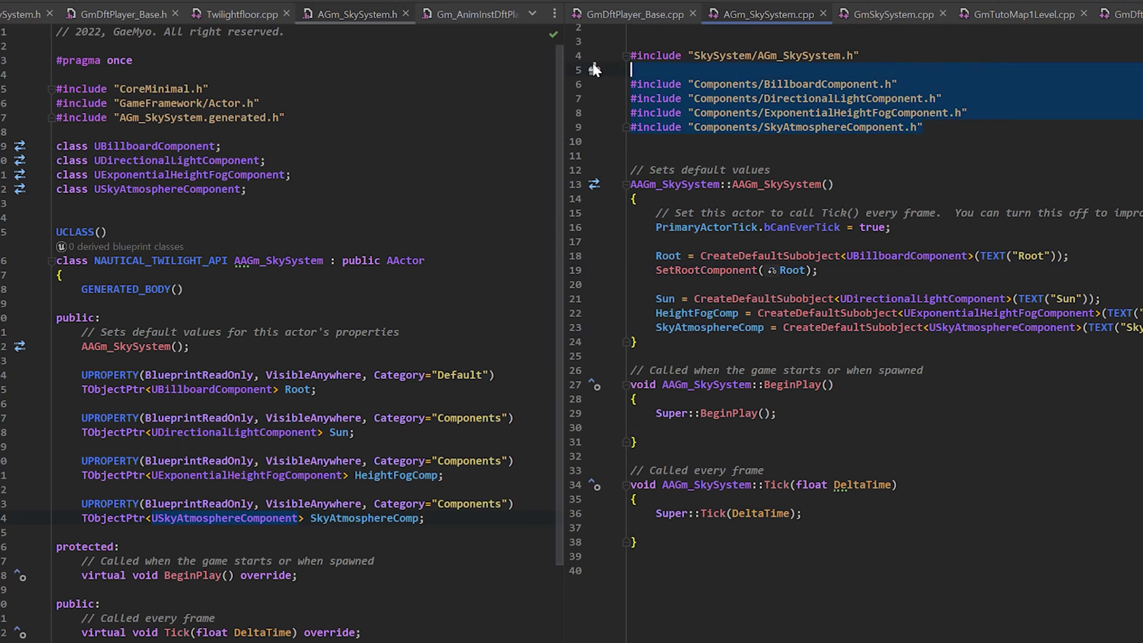
left_click(1135, 294)
Step: Add Sun->SetupAttachment(Root); after the Sun creation line
key("Return")
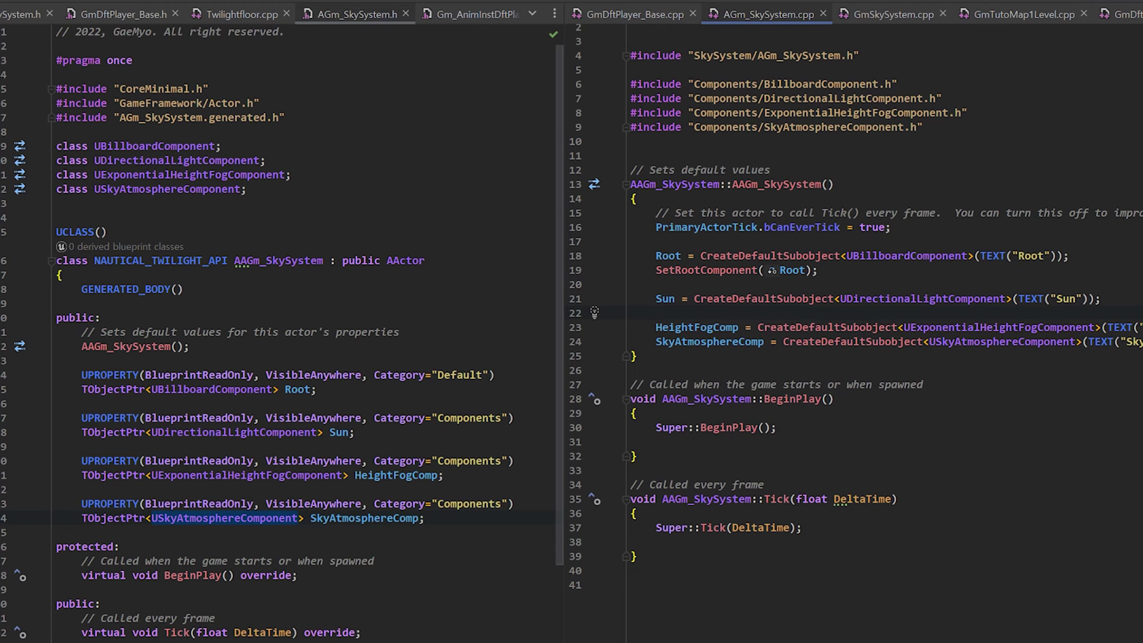
type("Su")
key("Return")
type("Sun.")
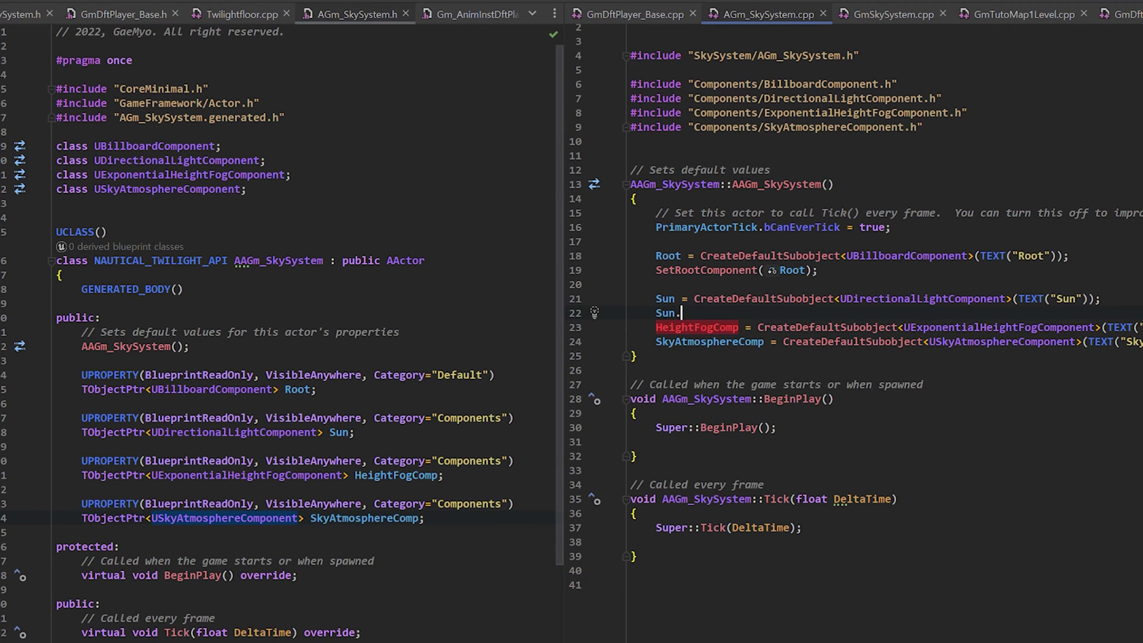
type("Setup")
key("Return")
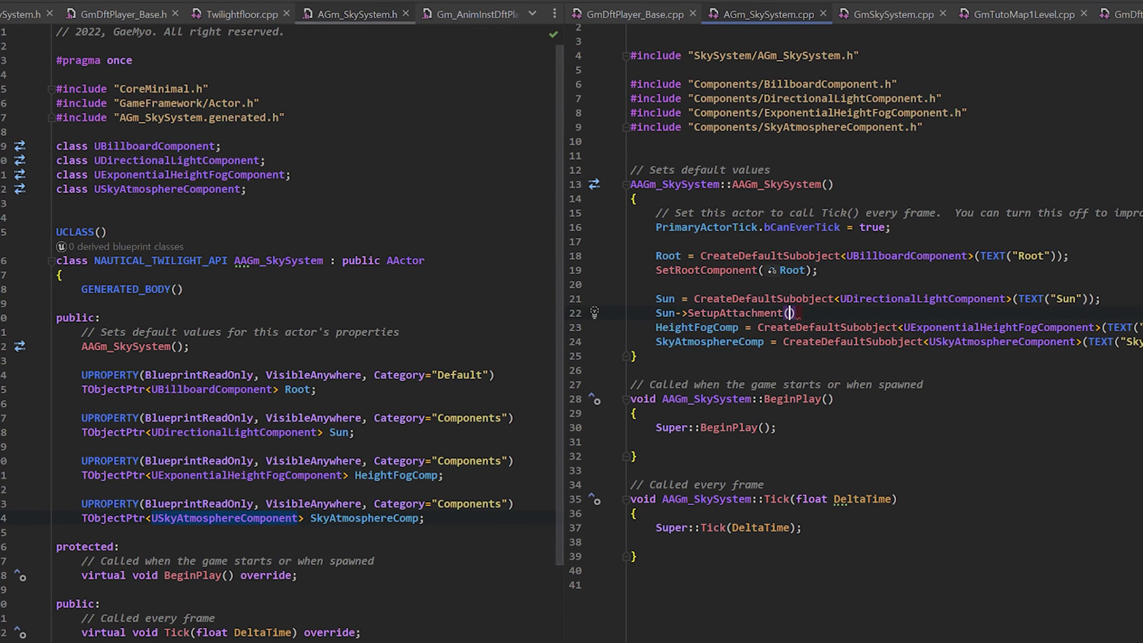
type("Root")
key("Return")
type(")")
type(";")
Step: Duplicate the attachment line under the fog and sky creation lines, with blank lines between blocks
key("shift+Home")
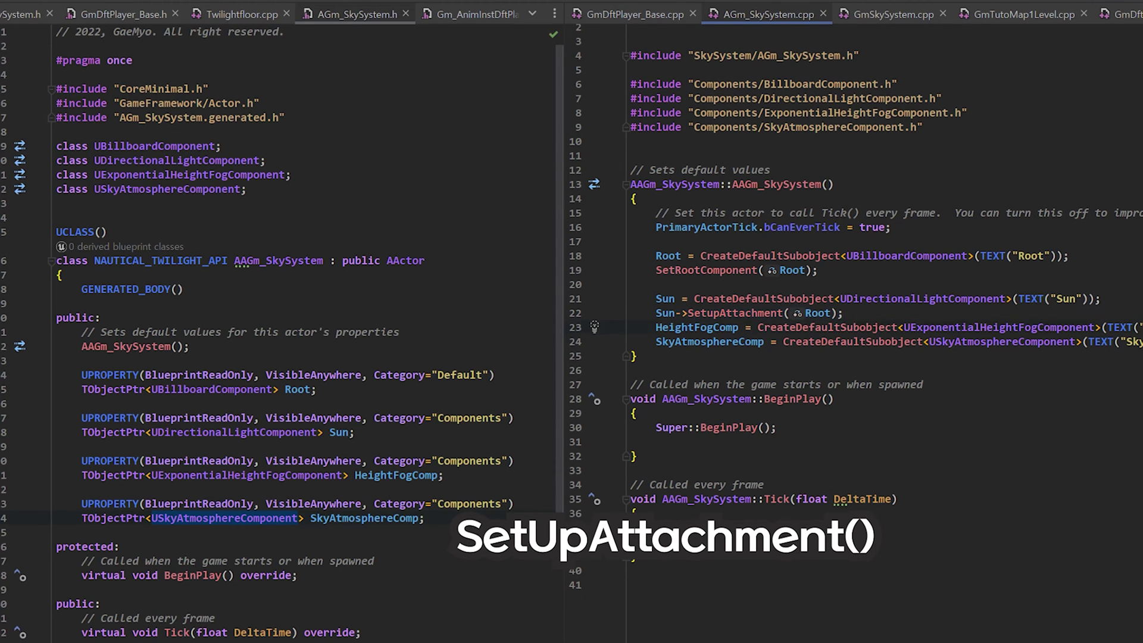
key("ctrl+v")
key("Return")
key("ctrl+v")
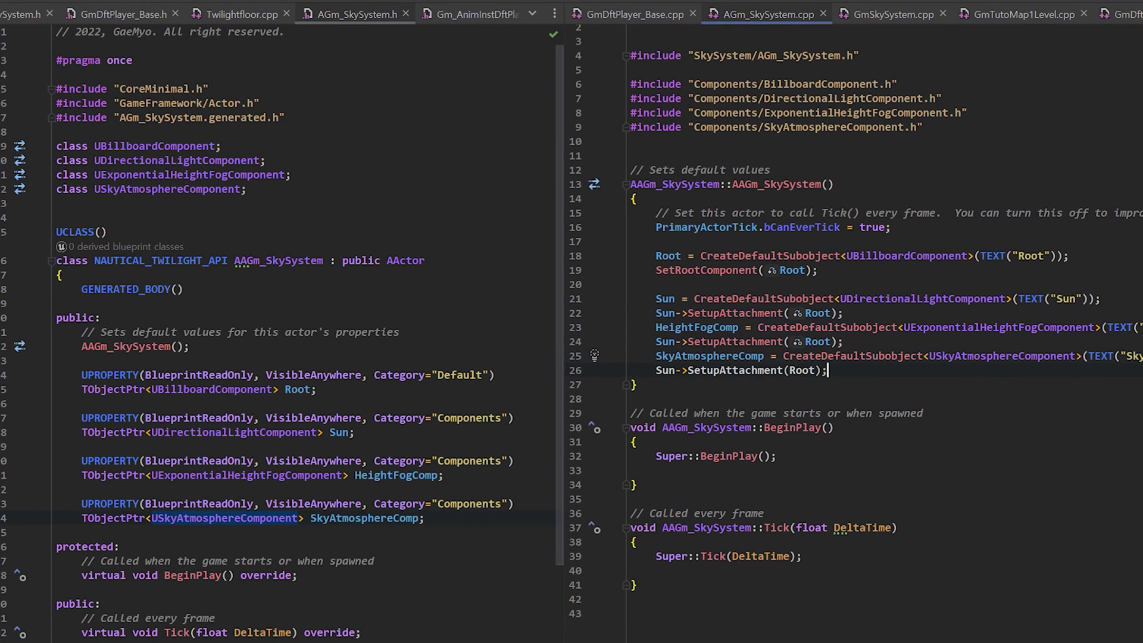
left_click(1131, 312)
key("Return")
left_click(848, 355)
key("Return")
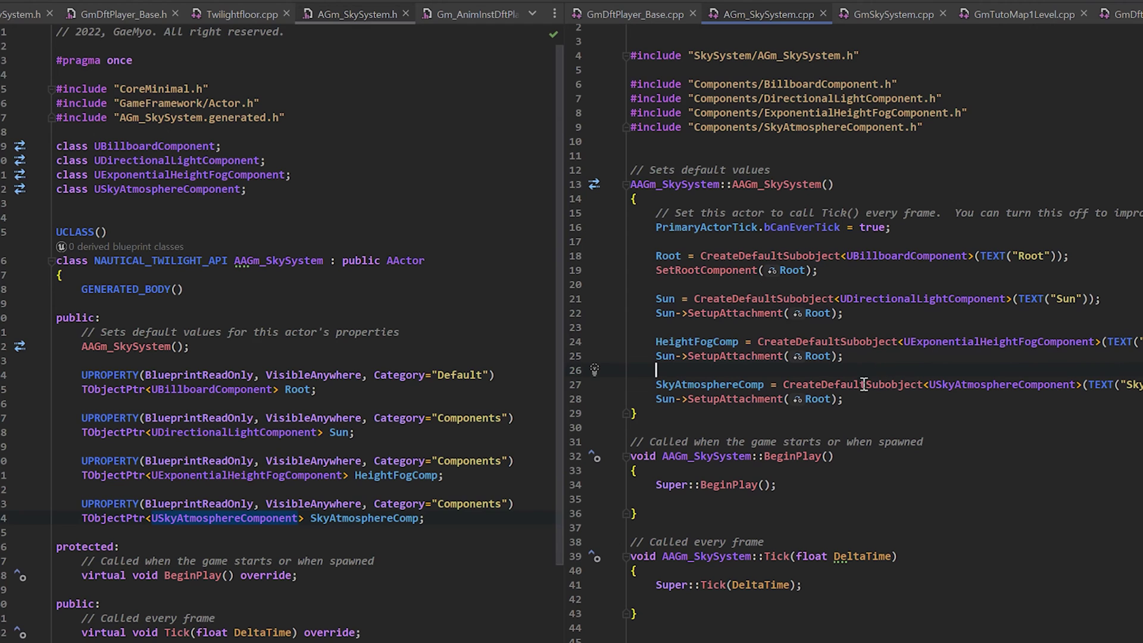
Step: Change the duplicated attachments to HeightFogComp and SkyAtmosphereComp, then return to Unreal Editor
double_click(665, 356)
type("Hei")
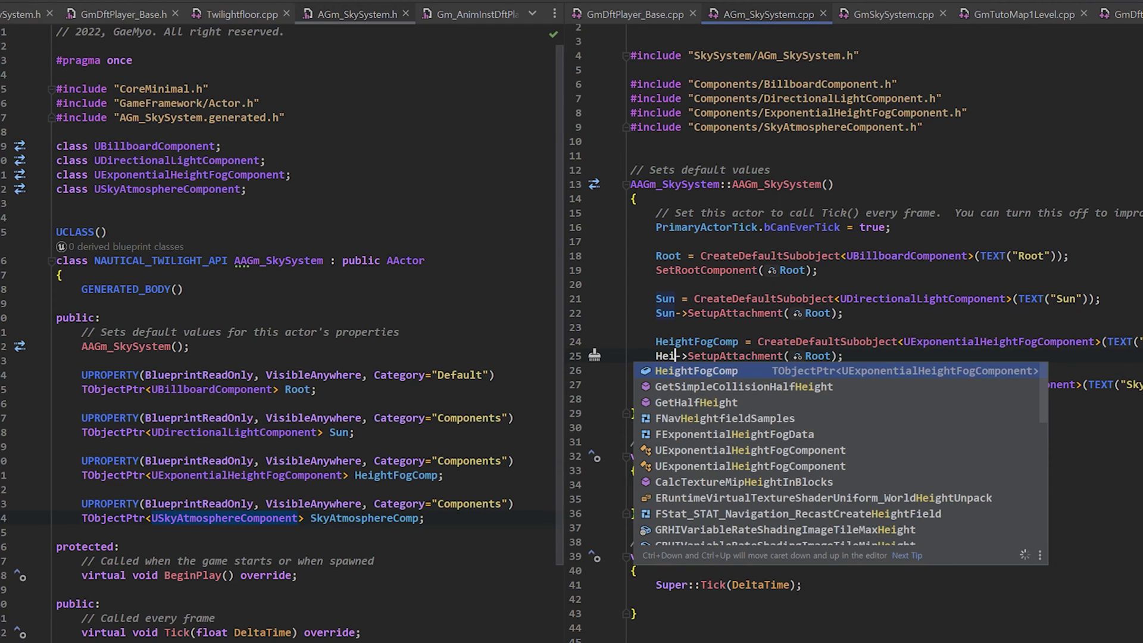
key("Return")
left_click(738, 399)
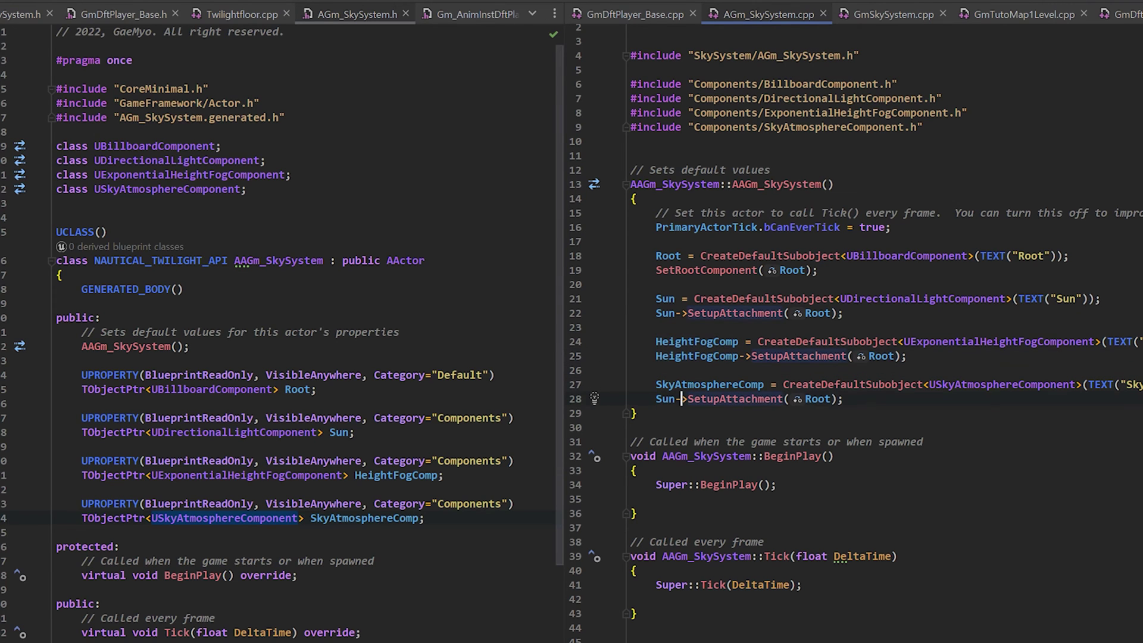
key("ctrl+BackSpace")
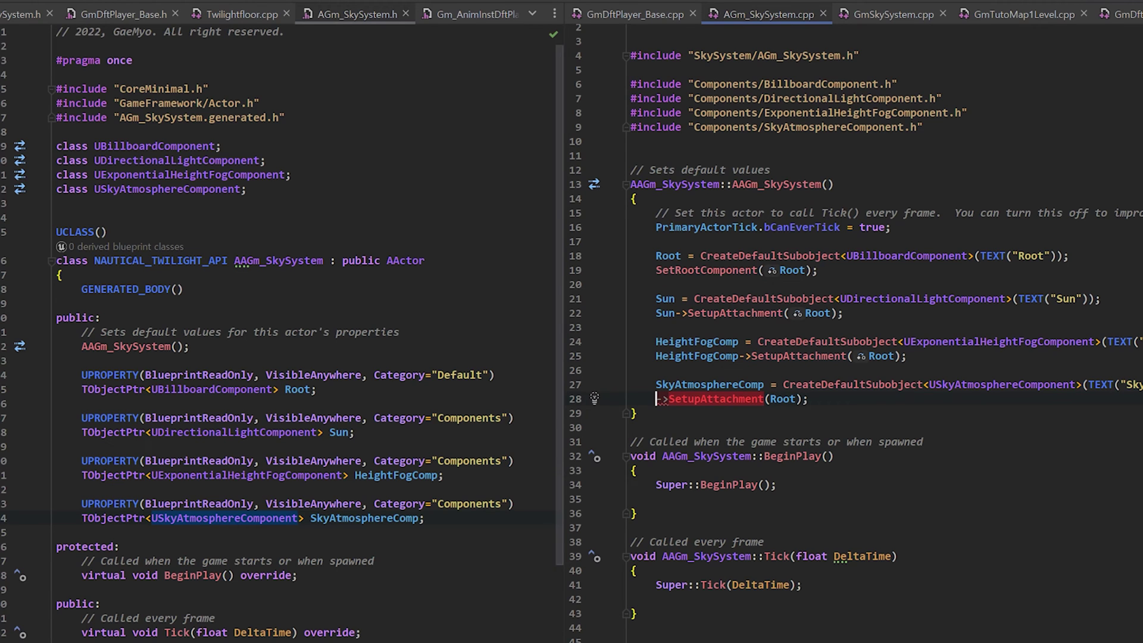
type("Sk")
key("Return")
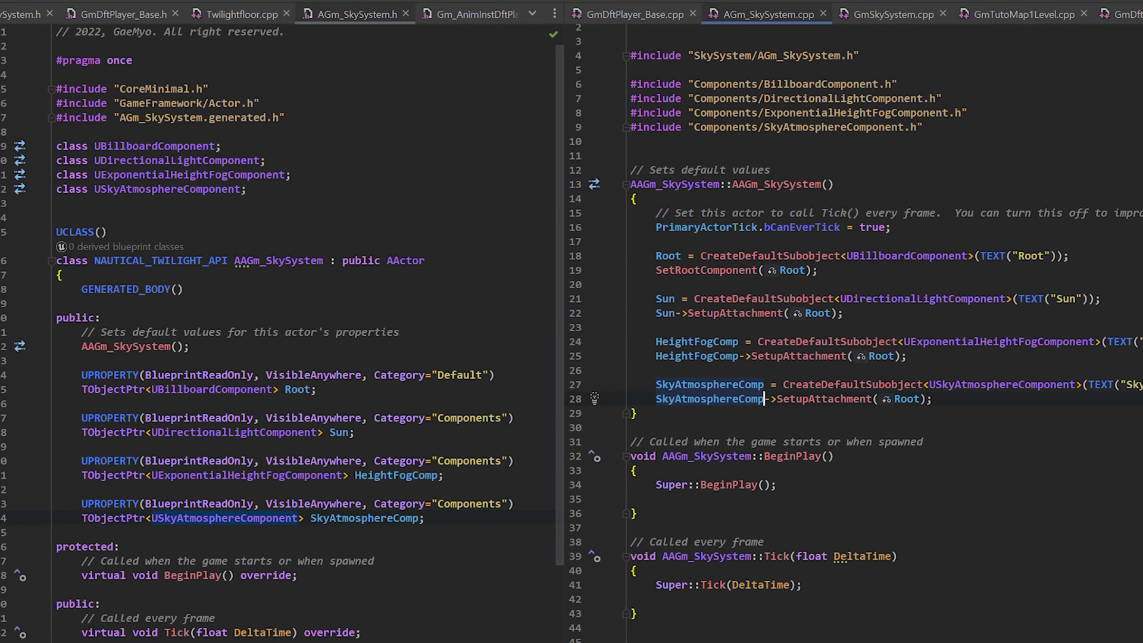
left_click(1002, 403)
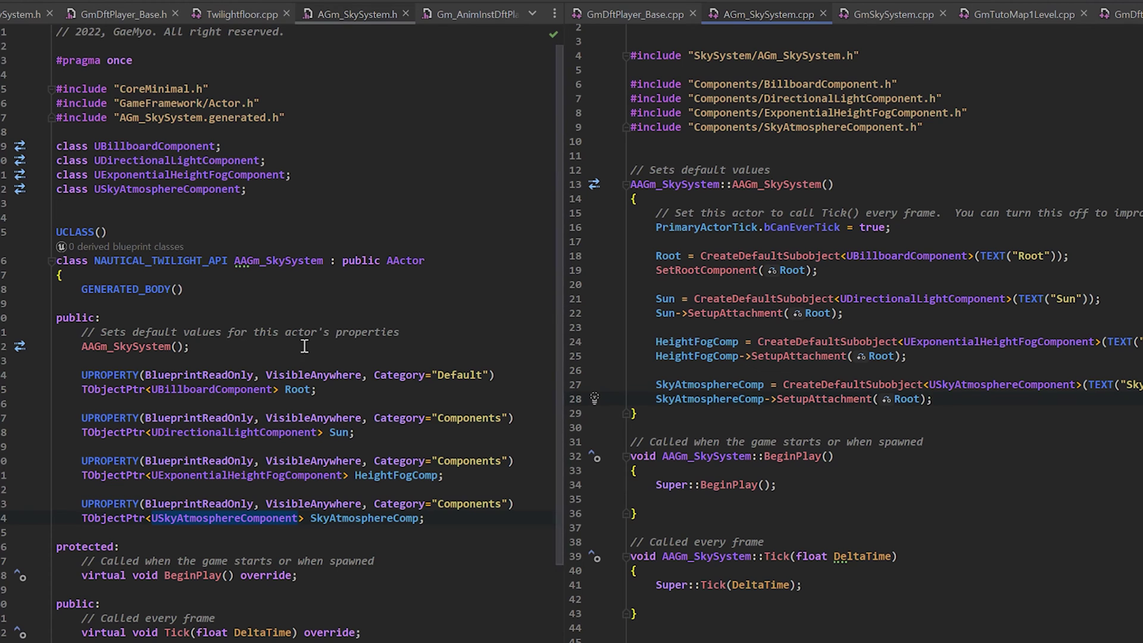
key("alt+Tab")
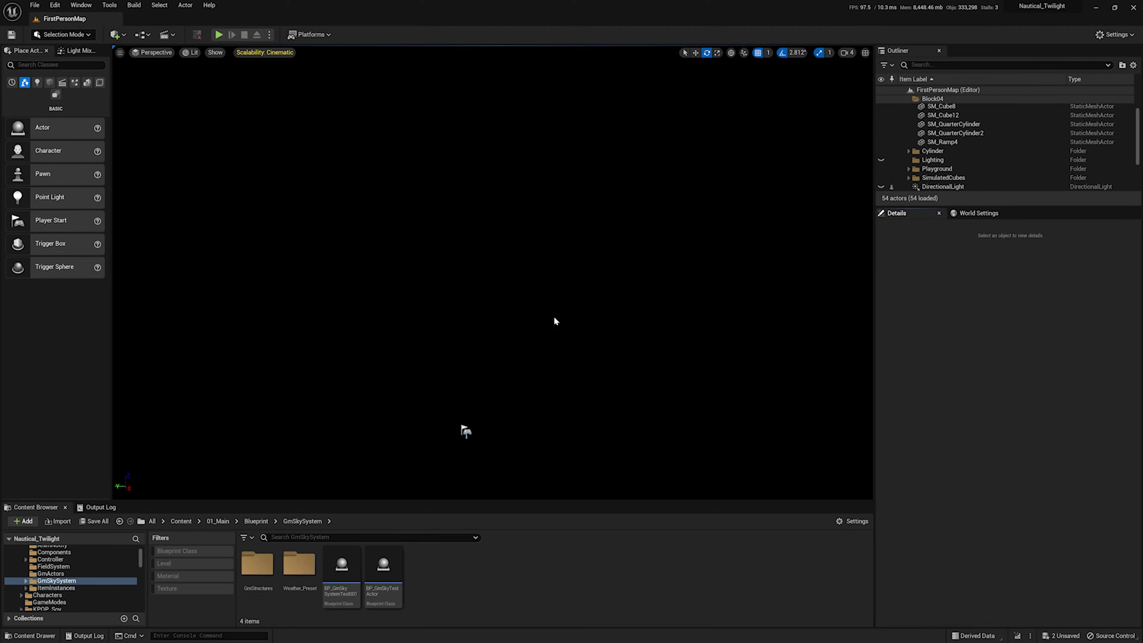
Step: Run a Live Coding compile until it succeeds, then close the Live Coding console
left_click(1016, 635)
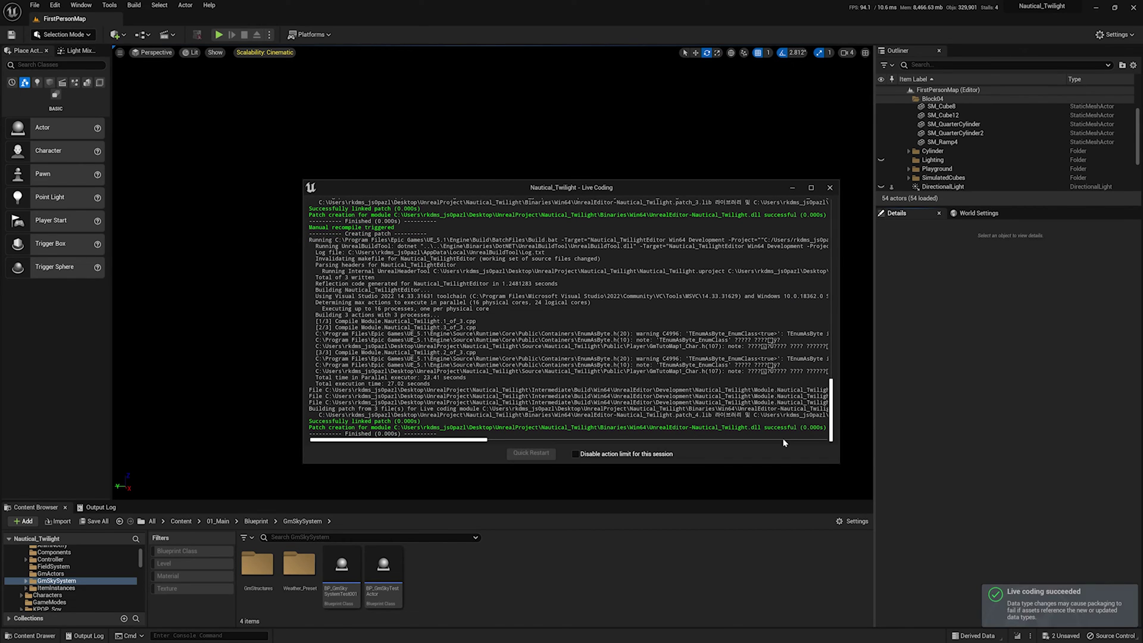
left_click(931, 424)
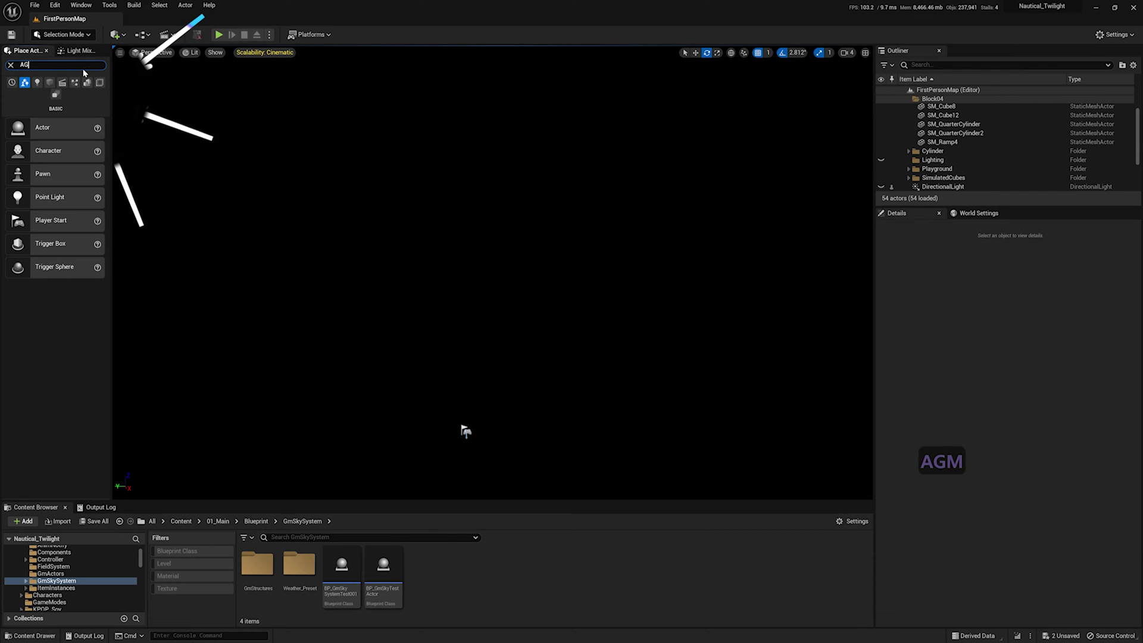
Step: Search for AGm and drop an AGm_SkySystem actor into the level
type("AGm")
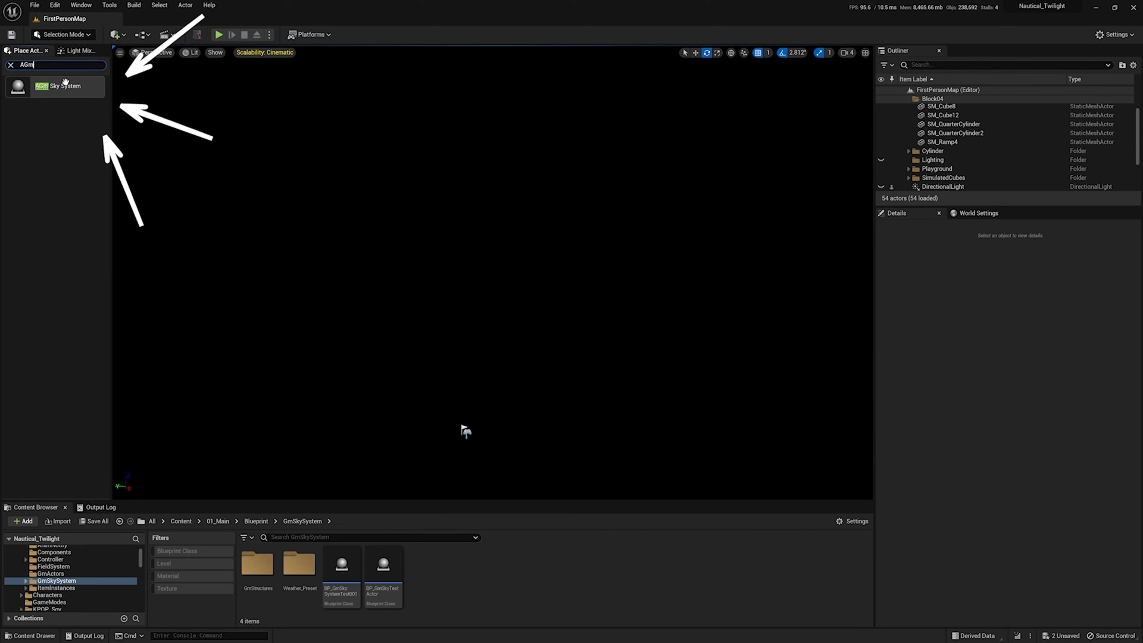
left_click_drag(466, 431, 464, 433)
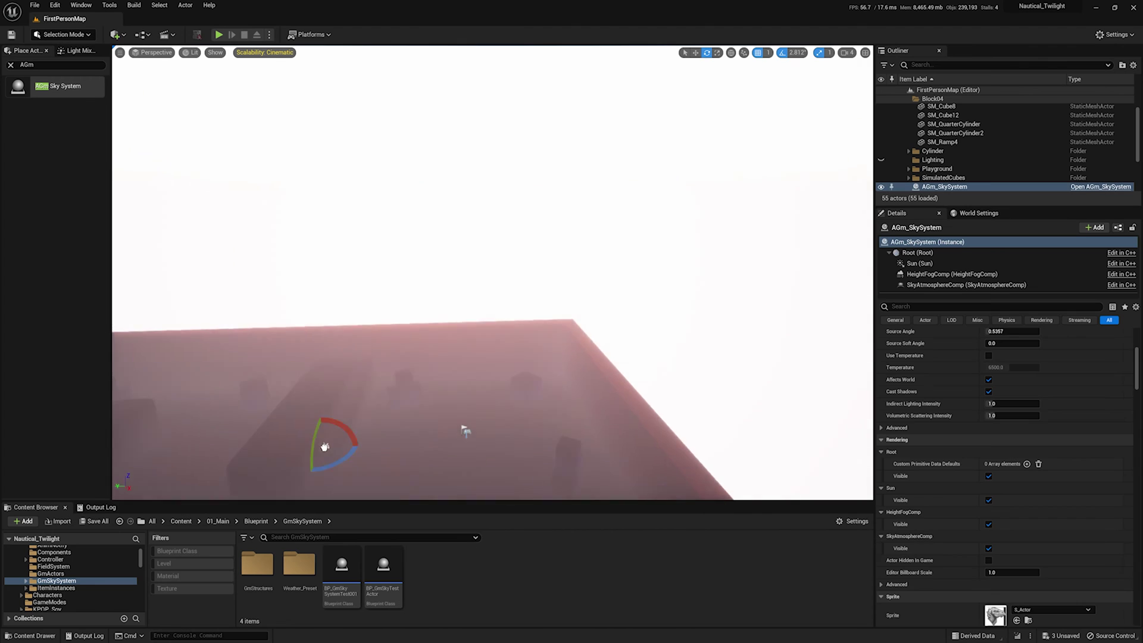
key("w")
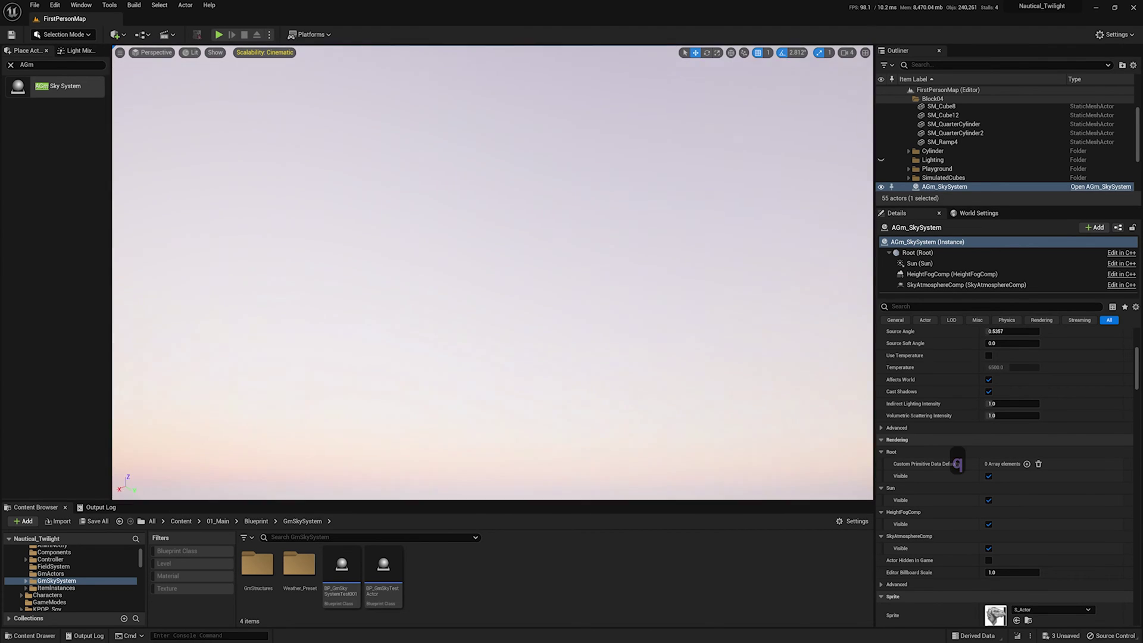
Step: Fly the camera through the level and up close to the AGm_SkySystem actor
mouse_move(813, 419)
left_mouse_down()
mouse_move(300, 387)
mouse_move(750, 298)
left_mouse_up()
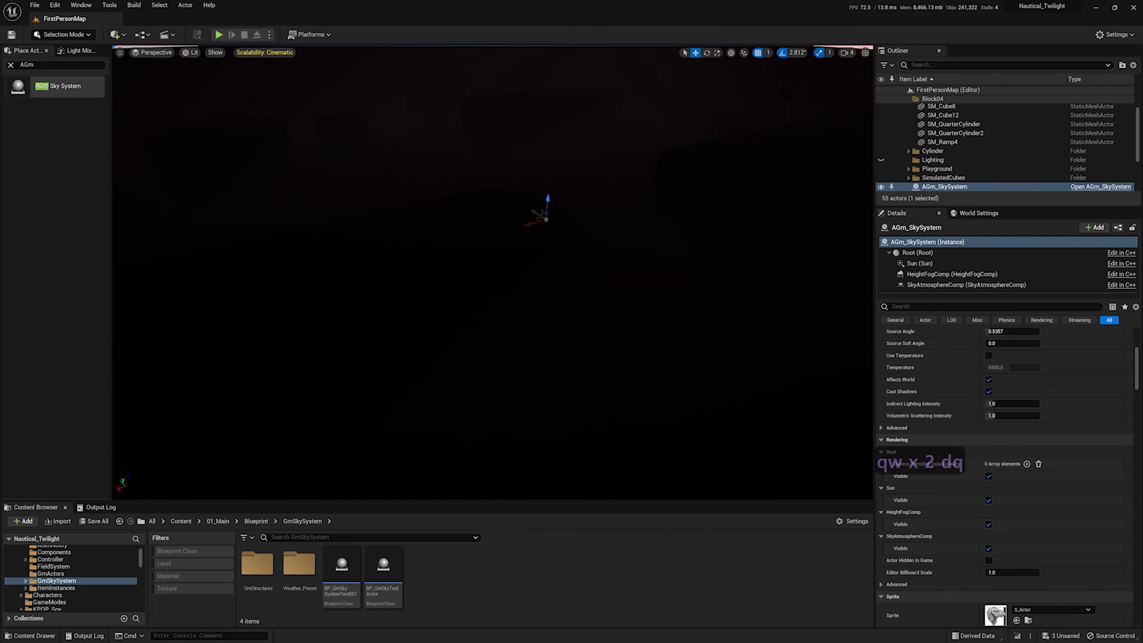
key("q")
key("w")
key("w")
key("d")
key("q")
key("q")
key("e")
key("w")
mouse_move(750, 298)
right_mouse_down()
mouse_move(357, 458)
mouse_move(417, 298)
mouse_move(452, 285)
mouse_move(403, 493)
right_mouse_up()
key("e")
key("e")
key("e")
key("q")
key("w")
key("a")
key("a")
key("a")
key("w")
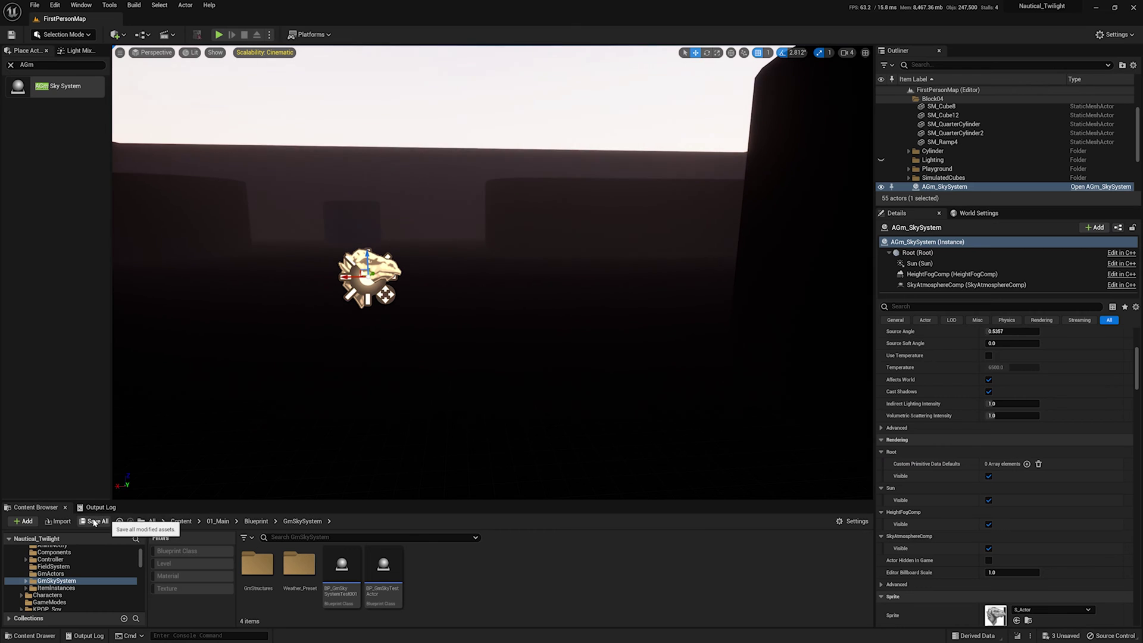
right_click_drag(583, 377, 584, 357)
key("a")
key("e")
key("w")
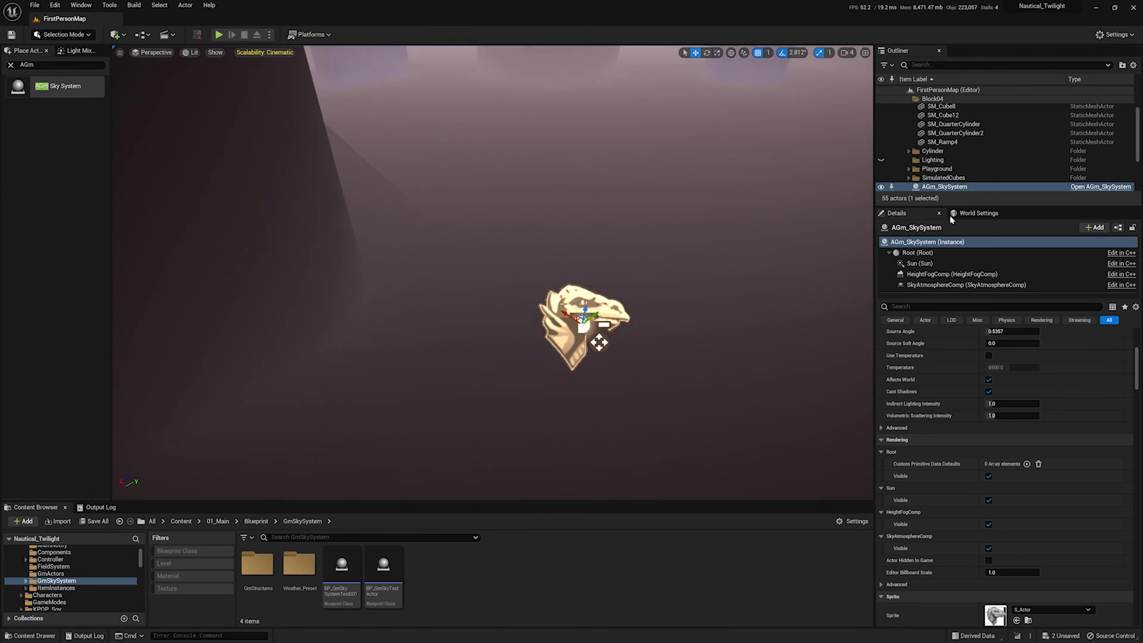
Step: Select AGm_SkySystem and view the Root, Sun, HeightFogComp and SkyAtmosphereComp settings in Details
left_click(963, 179)
left_click(944, 187)
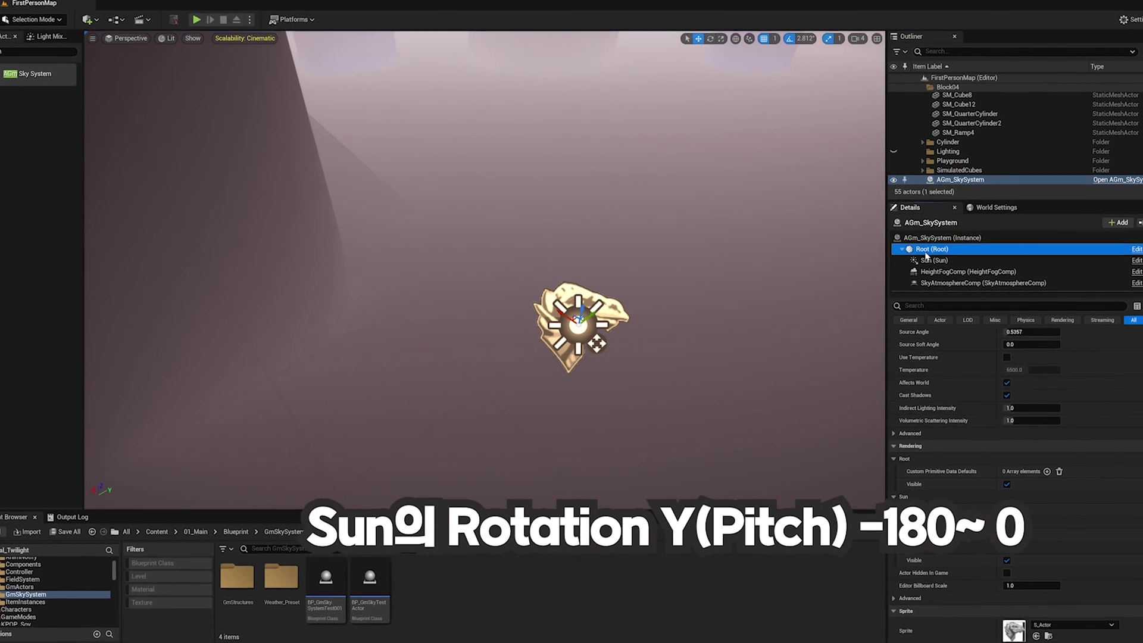
left_click(920, 263)
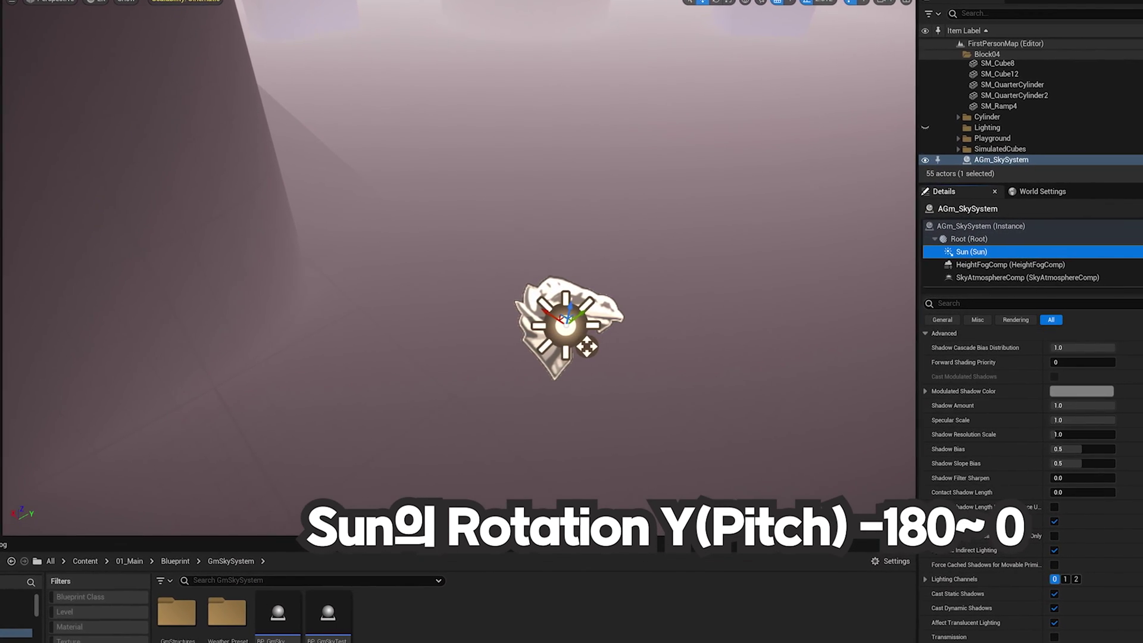
scroll(1011, 446, "up", 5)
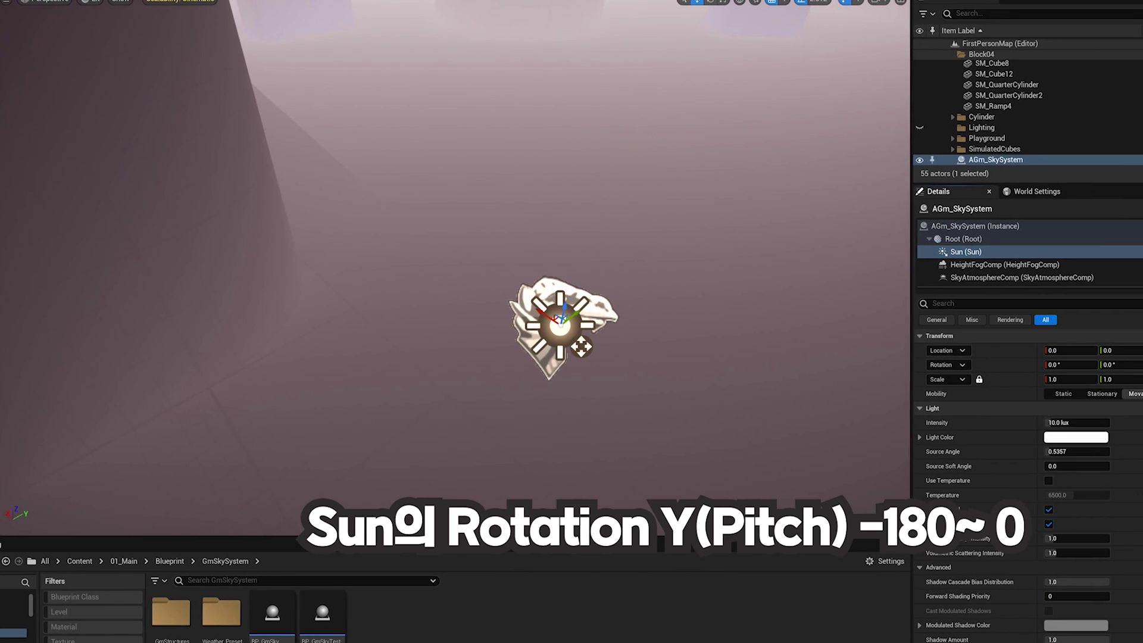
left_click(992, 239)
left_click(979, 252)
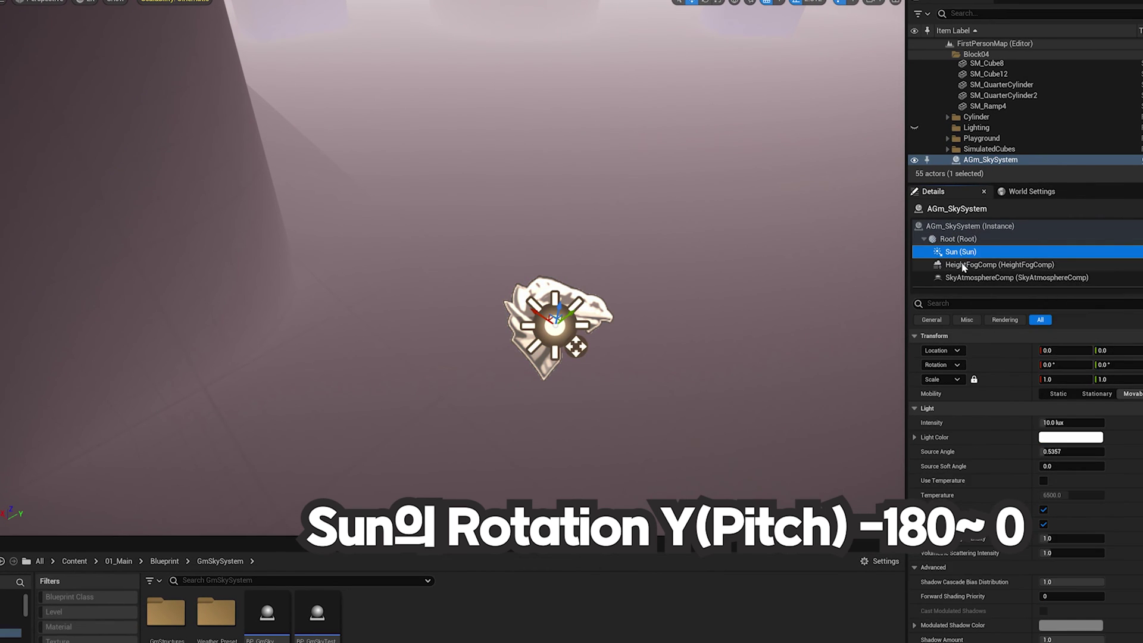
left_click(975, 264)
left_click(970, 278)
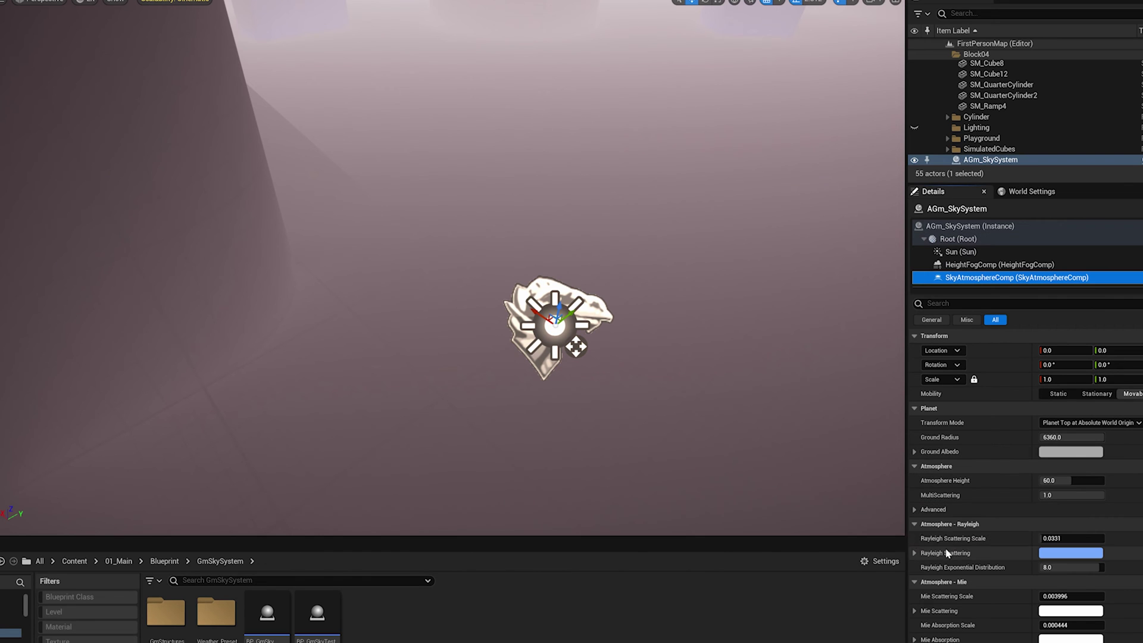
Step: Reselect AGm_SkySystem, focus the view on it, and show the Sun component's settings
right_click_drag(452, 267, 417, 226)
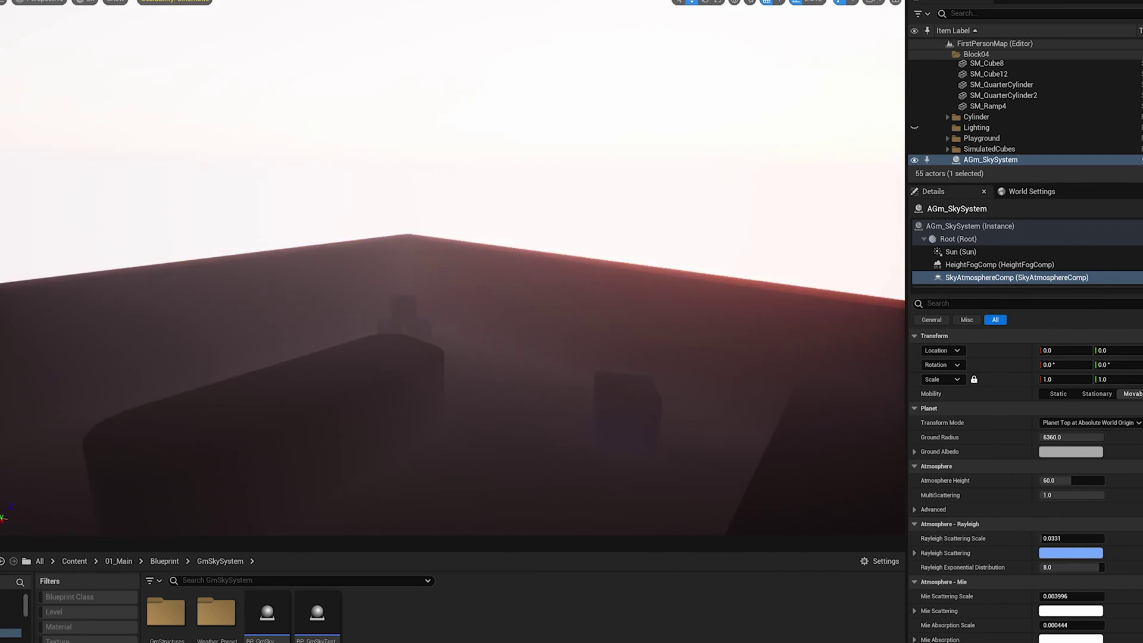
mouse_move(452, 268)
right_mouse_down()
mouse_move(417, 238)
mouse_move(434, 268)
right_mouse_up()
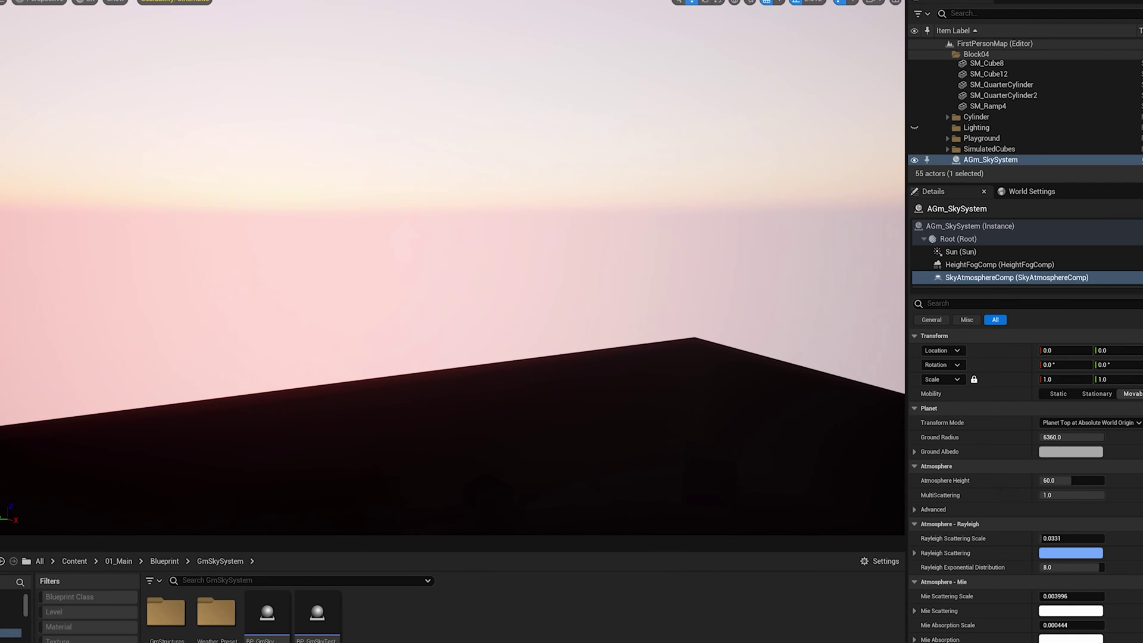
left_click(960, 251)
right_click_drag(648, 333, 649, 348)
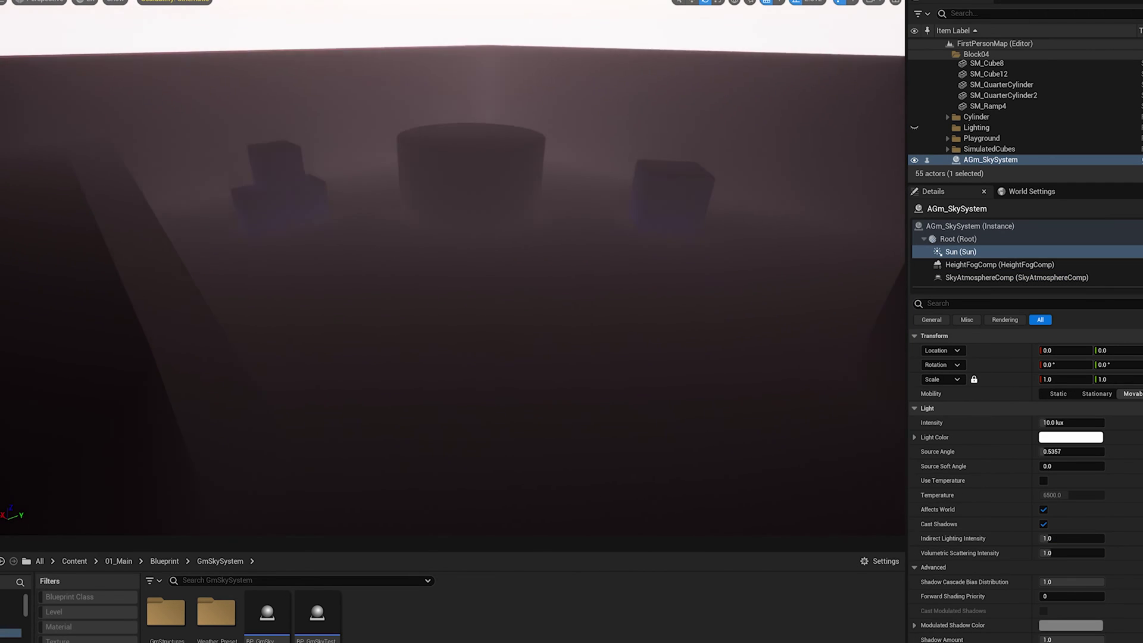
left_click(649, 348)
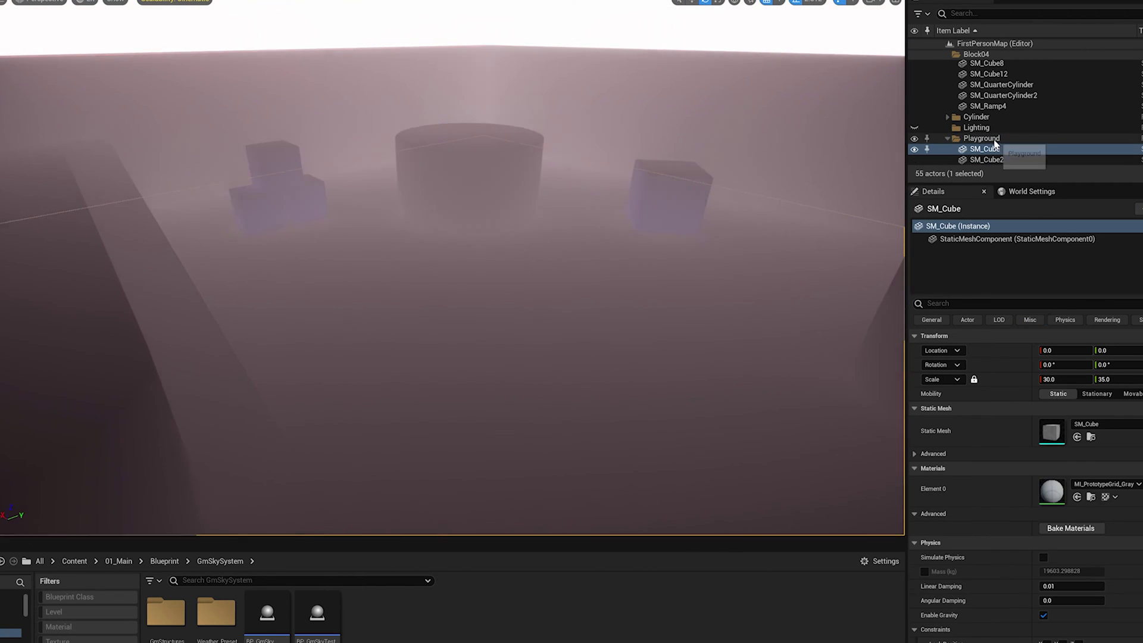
left_click(947, 138)
double_click(988, 160)
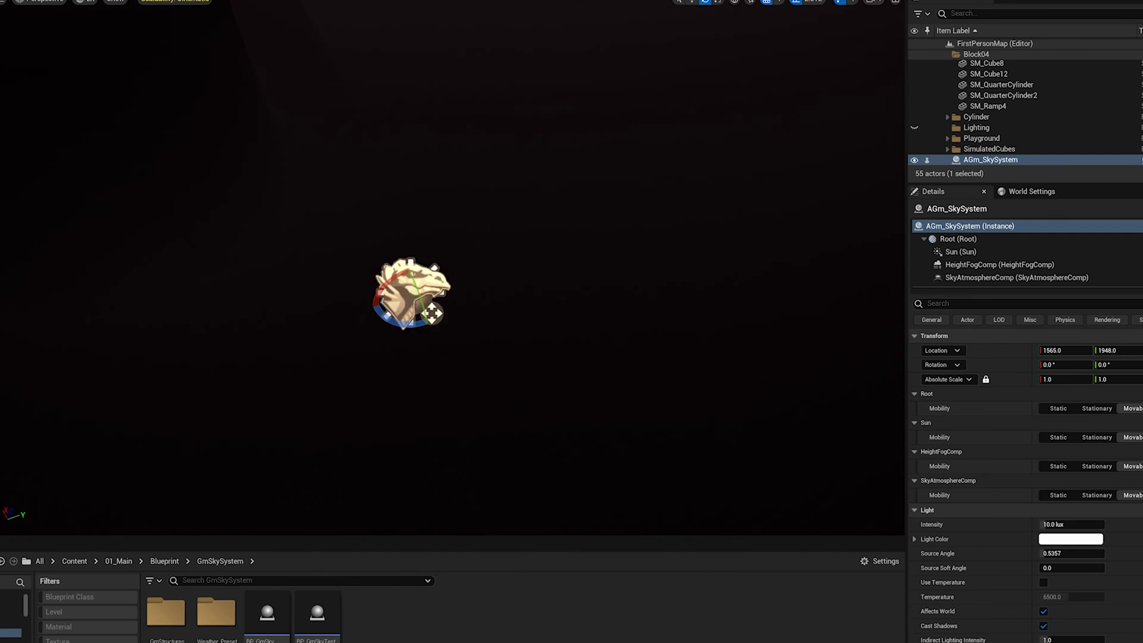
left_click(960, 251)
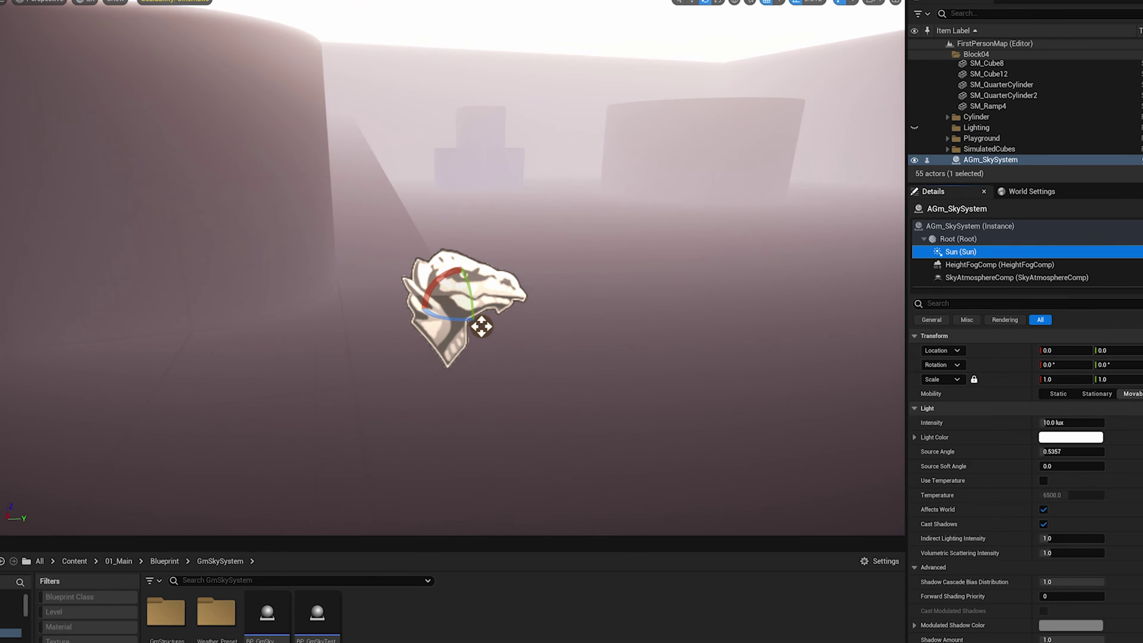
Step: Rotate the sky system's Sun down to a pitch of -14.0625°
right_click_drag(523, 293, 522, 293)
key("w")
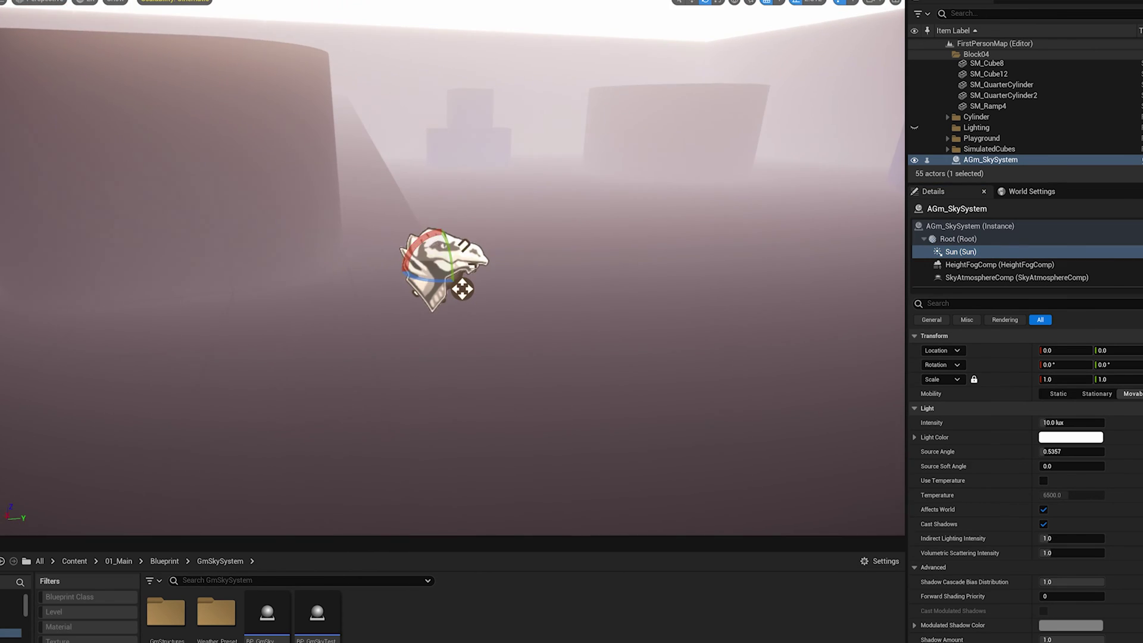
key("e")
left_click_drag(451, 252, 451, 270)
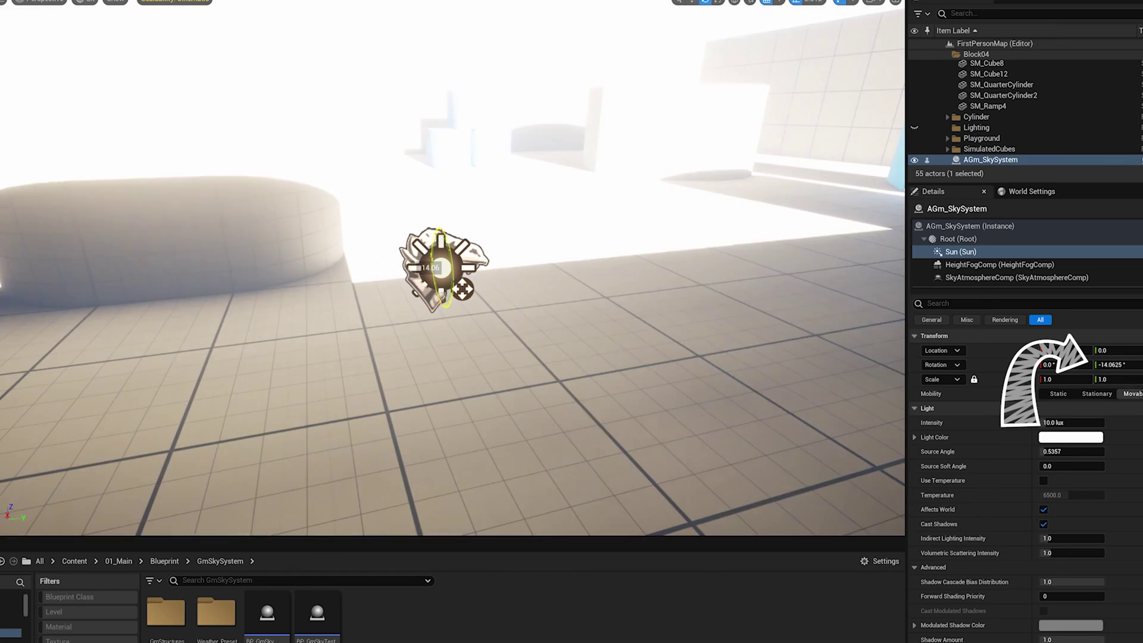
right_click_drag(452, 268, 453, 268)
Step: Fly the viewport up over the walls to see the sunlit blocks and sun disc
key("w")
key("e")
key("w")
key("e")
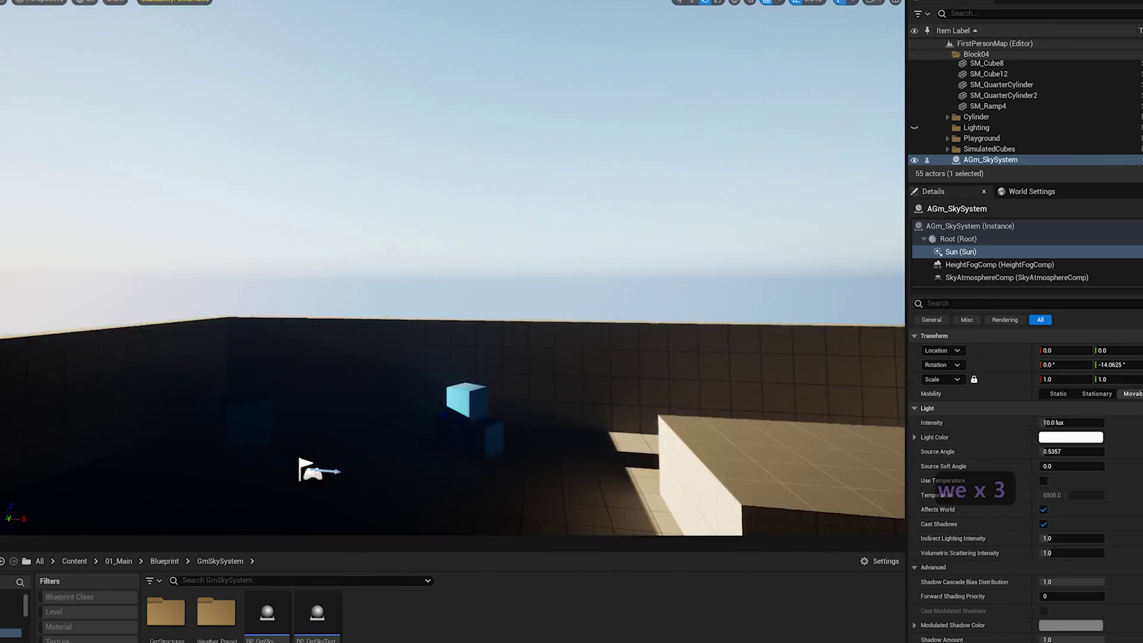
key("w")
key("e")
right_click_drag(301, 467, 160, 297)
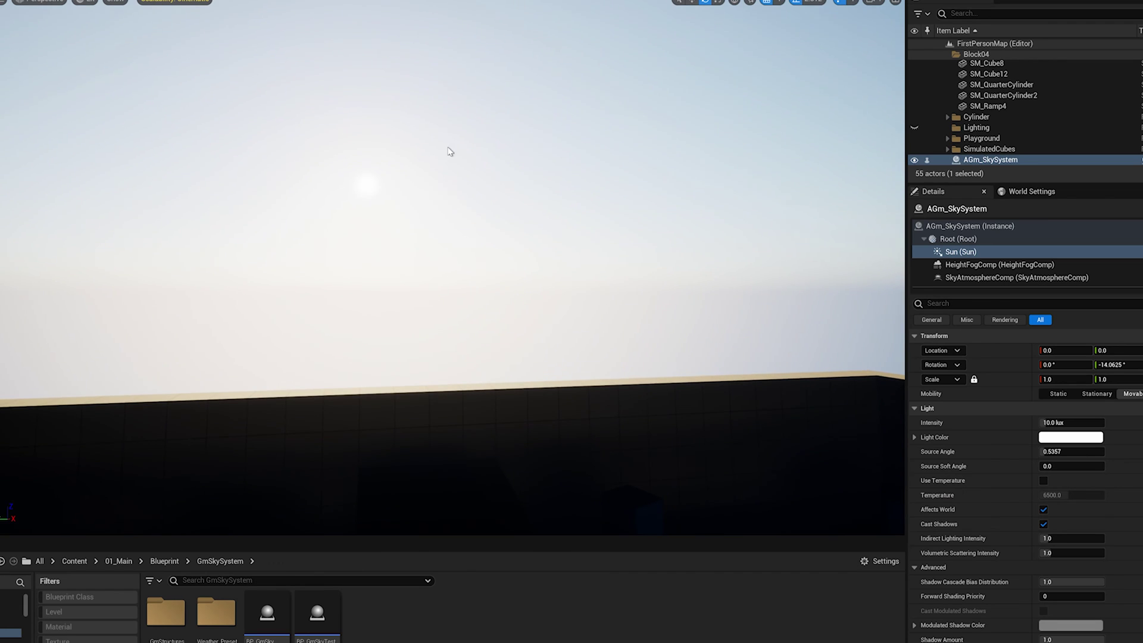
right_click_drag(714, 471, 276, 72)
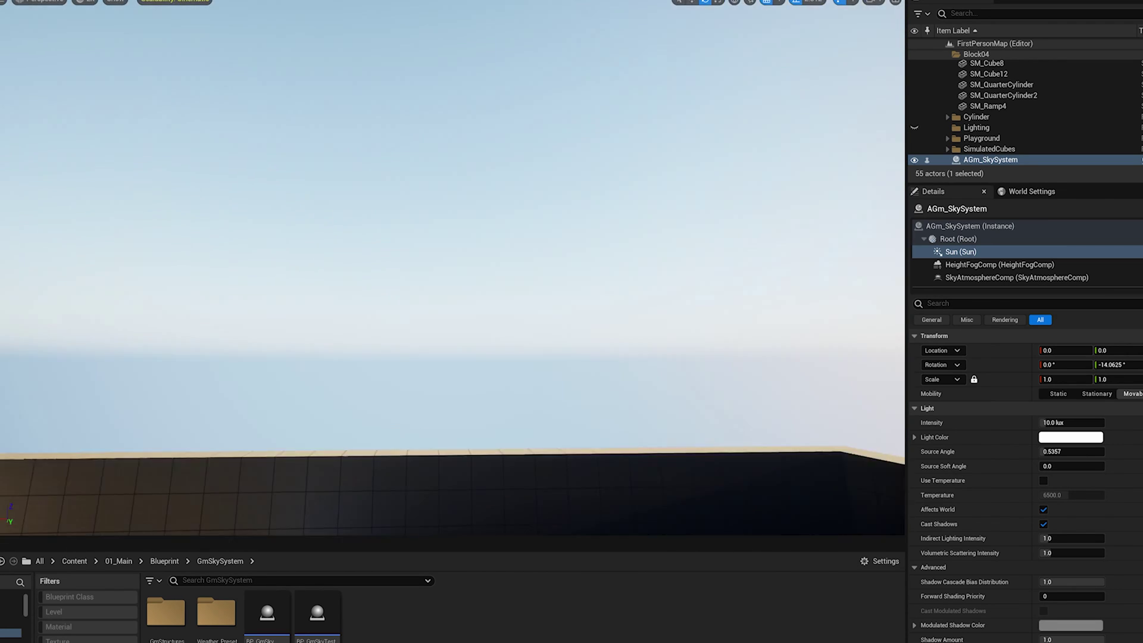
right_click_drag(575, 474, 574, 474)
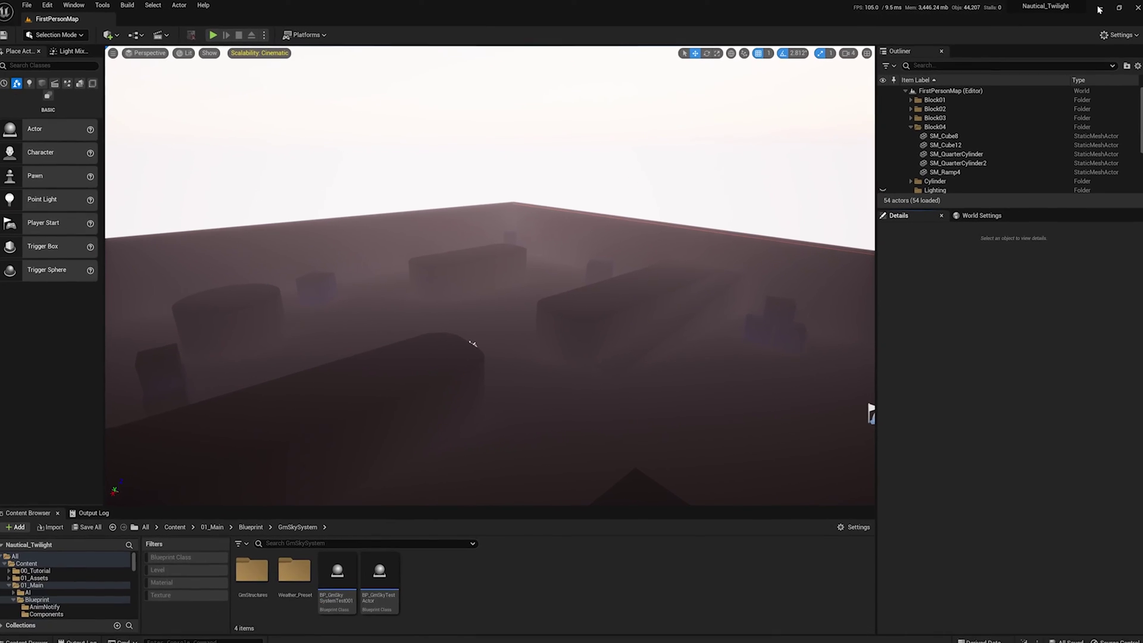
Step: Open DefaultEditorSettings.ini from the project's Config folder with Visual Studio Code
left_click(1099, 9)
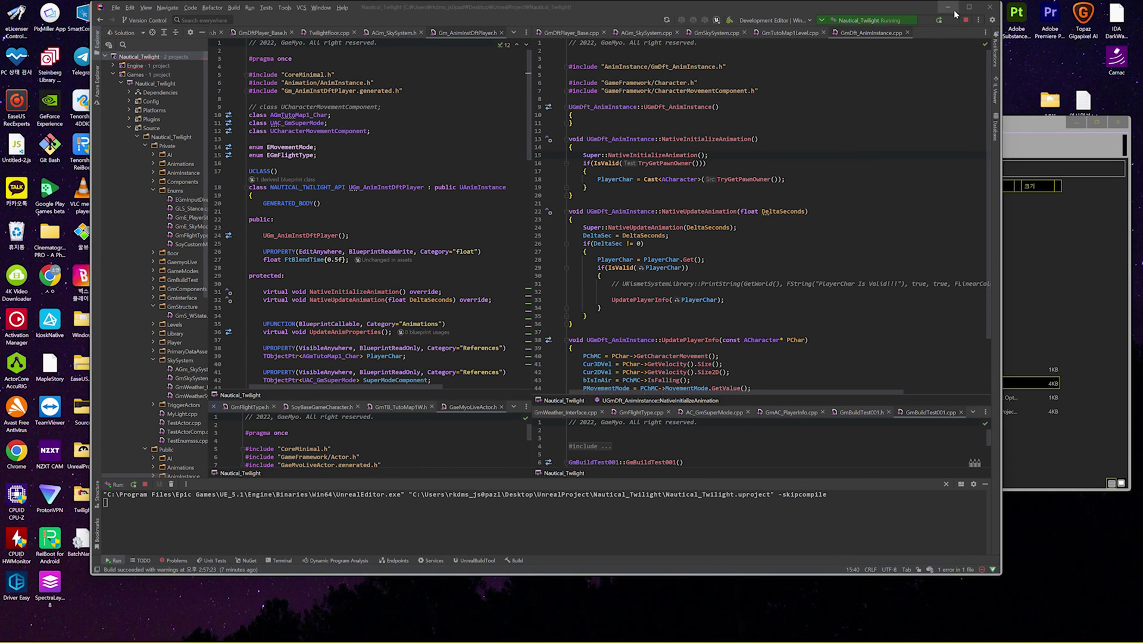
left_click(1079, 271)
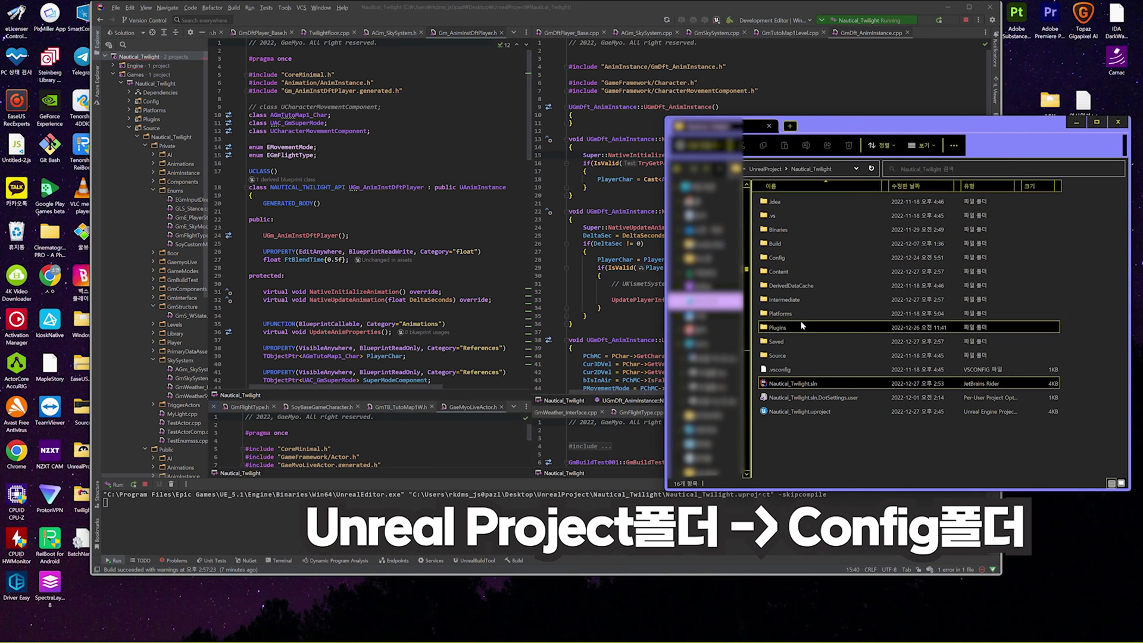
double_click(782, 259)
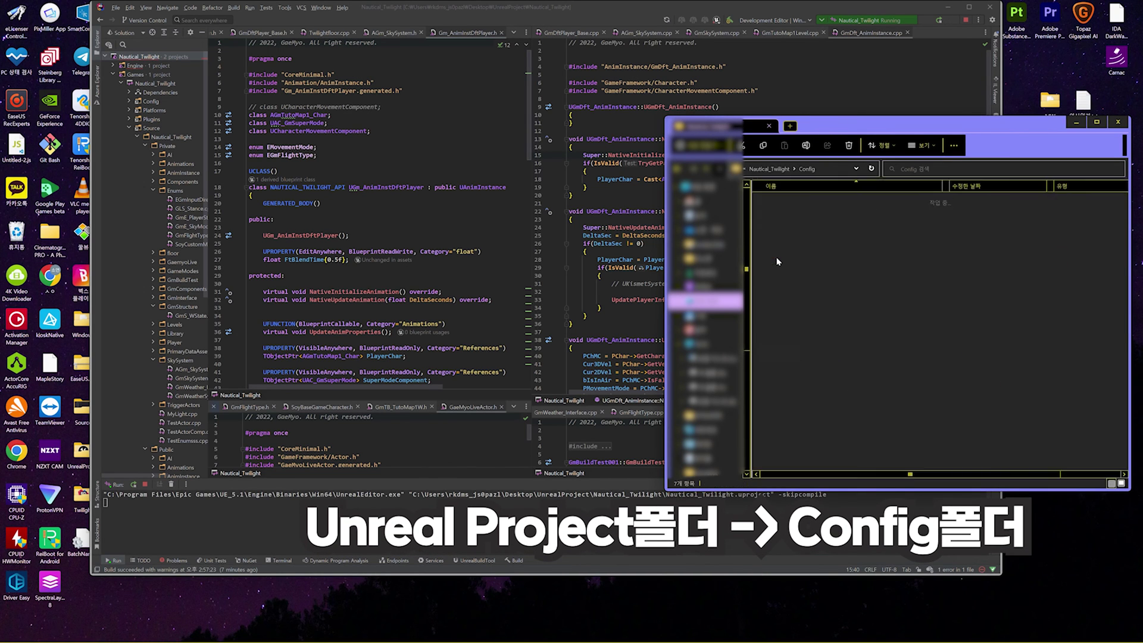
left_click(787, 230)
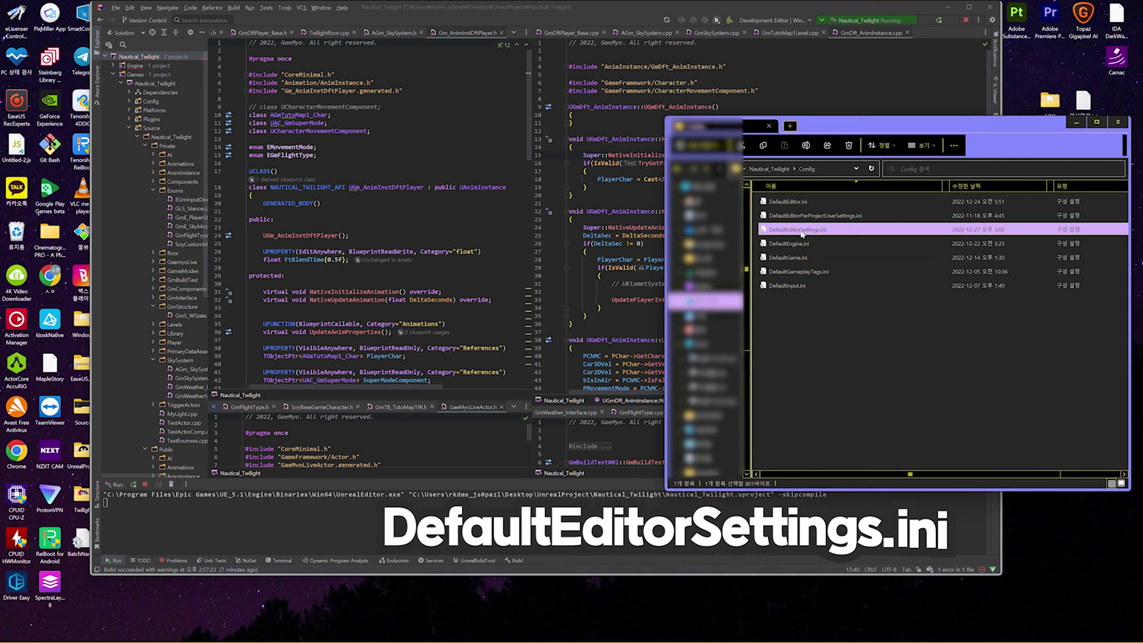
right_click(801, 234)
mouse_move(845, 275)
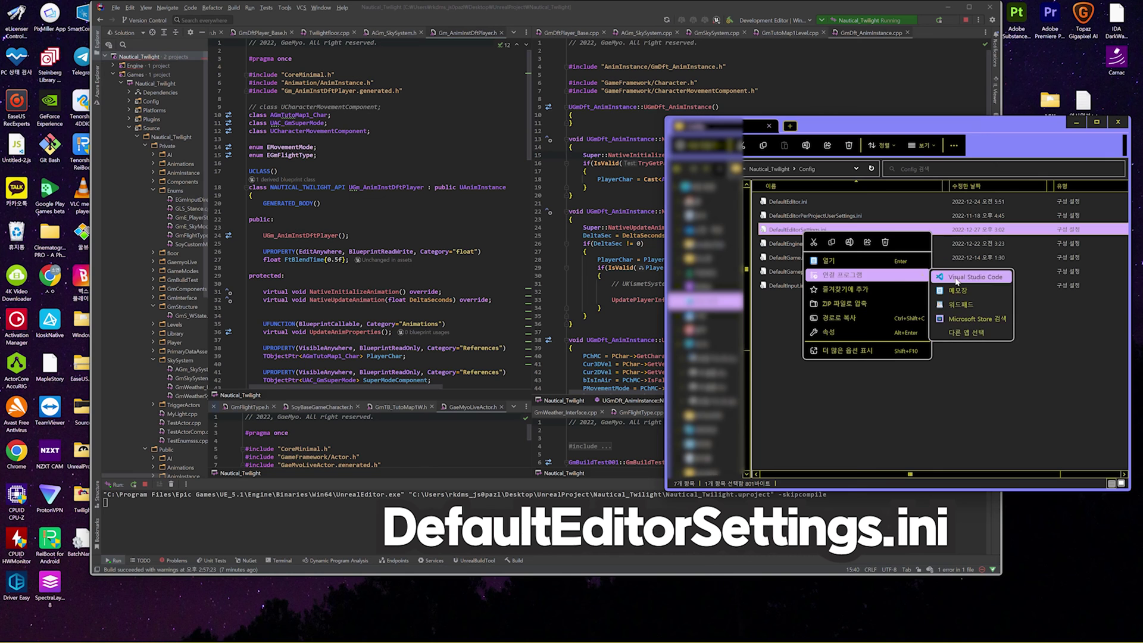
left_click(956, 281)
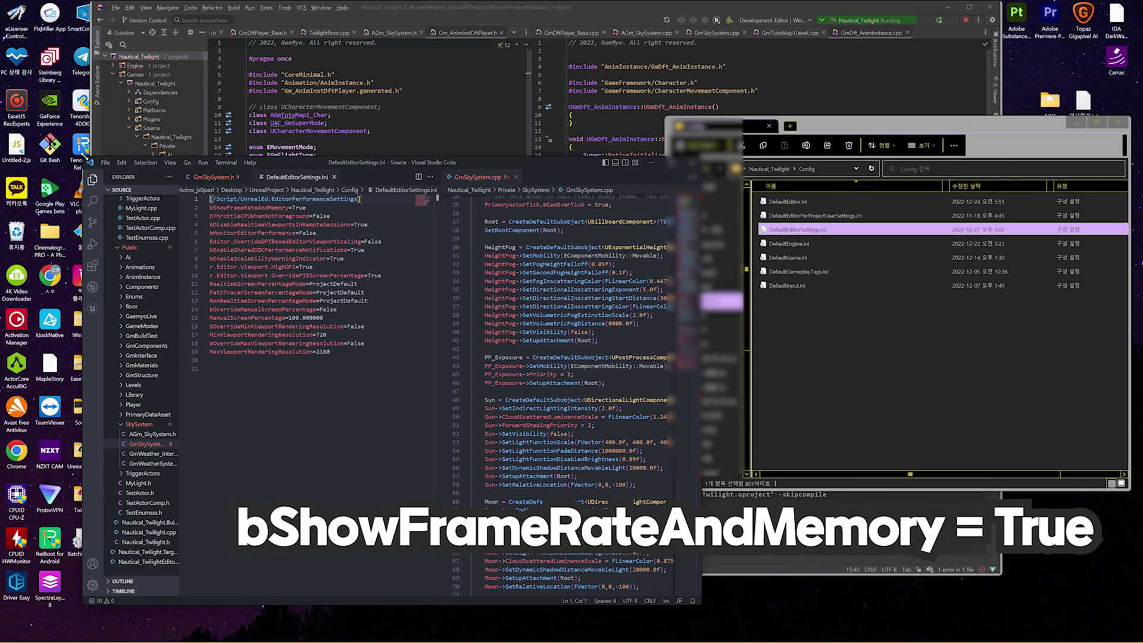
Step: Enlarge the editor window and append bShowFrameRateAndMemory=True at the end of the file
mouse_move(84, 158)
left_mouse_down()
mouse_move(24, 75)
mouse_move(12, 77)
left_mouse_up()
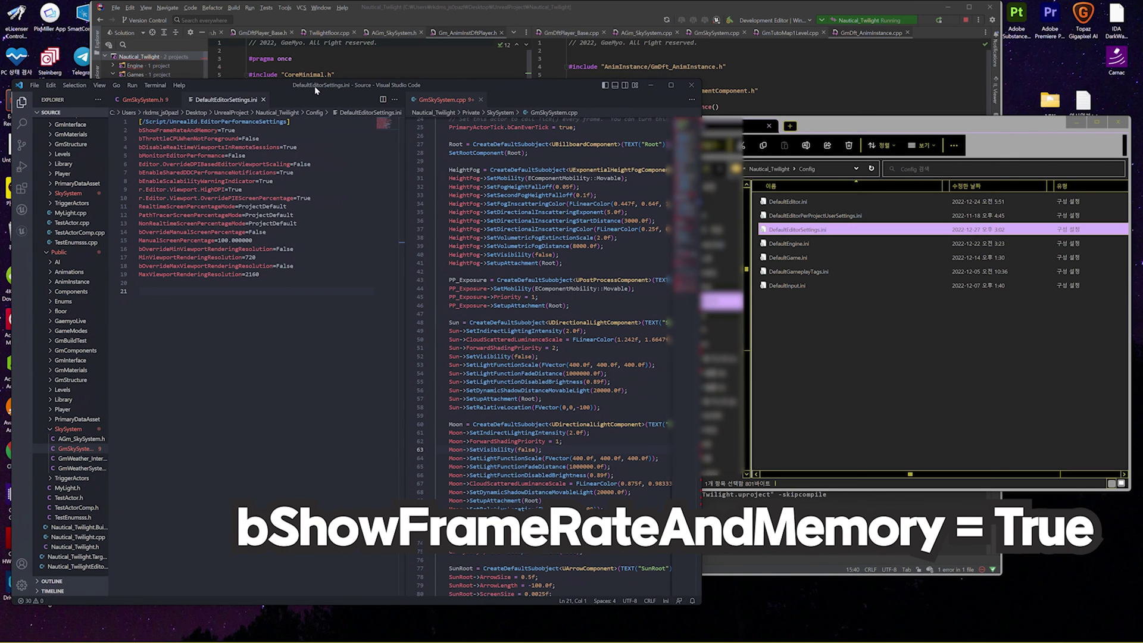
left_click_drag(315, 86, 326, 106)
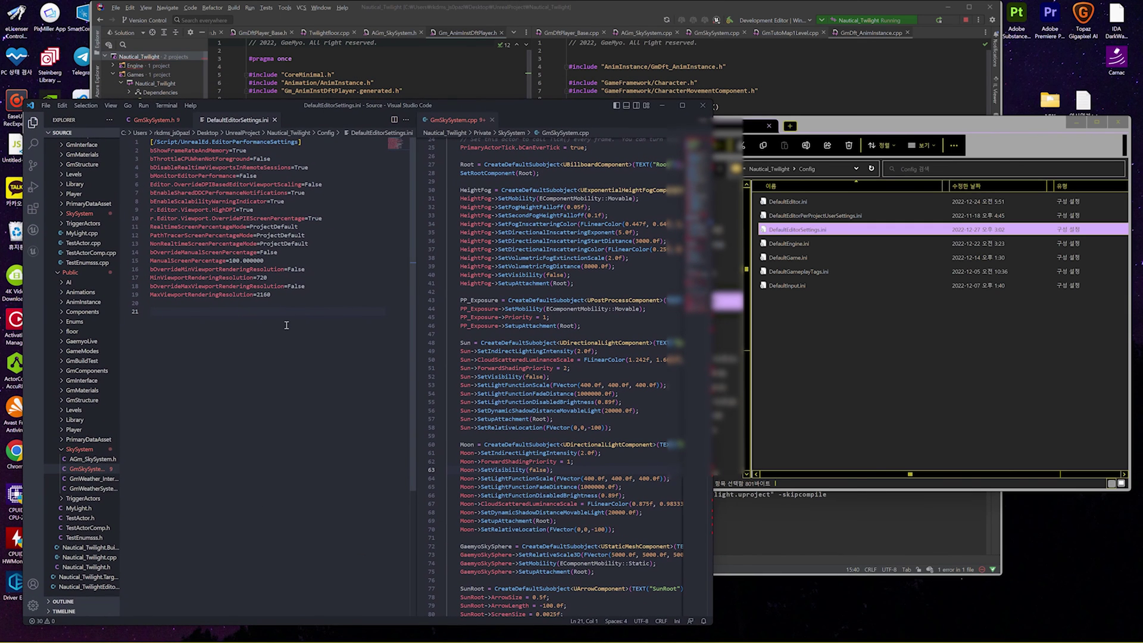
key("BackSpace")
type("bSho")
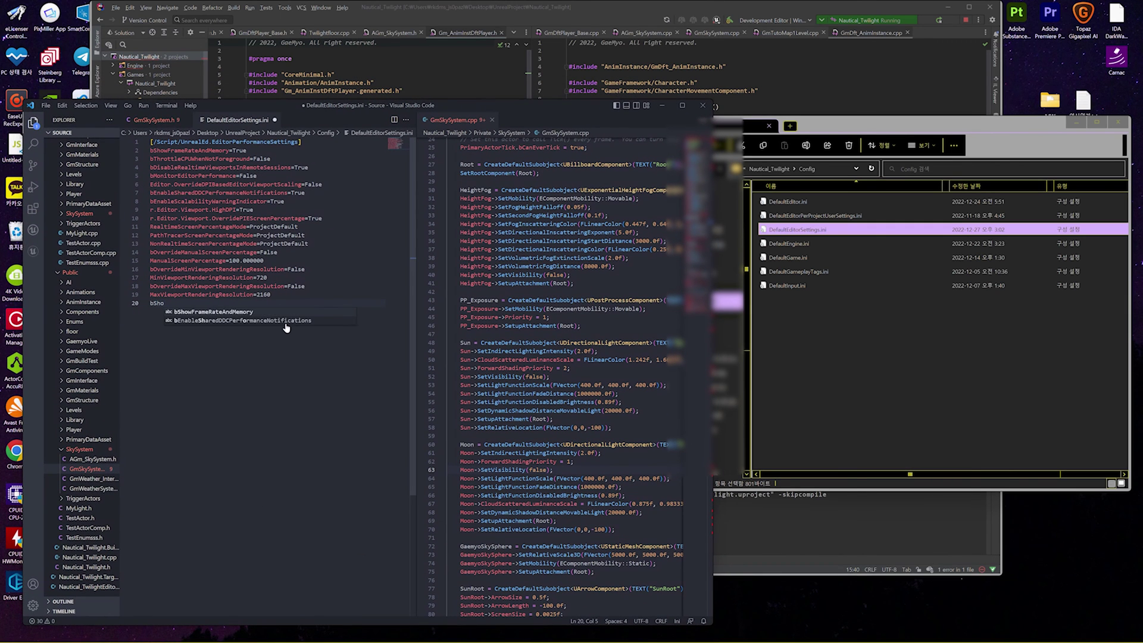
key("Tab")
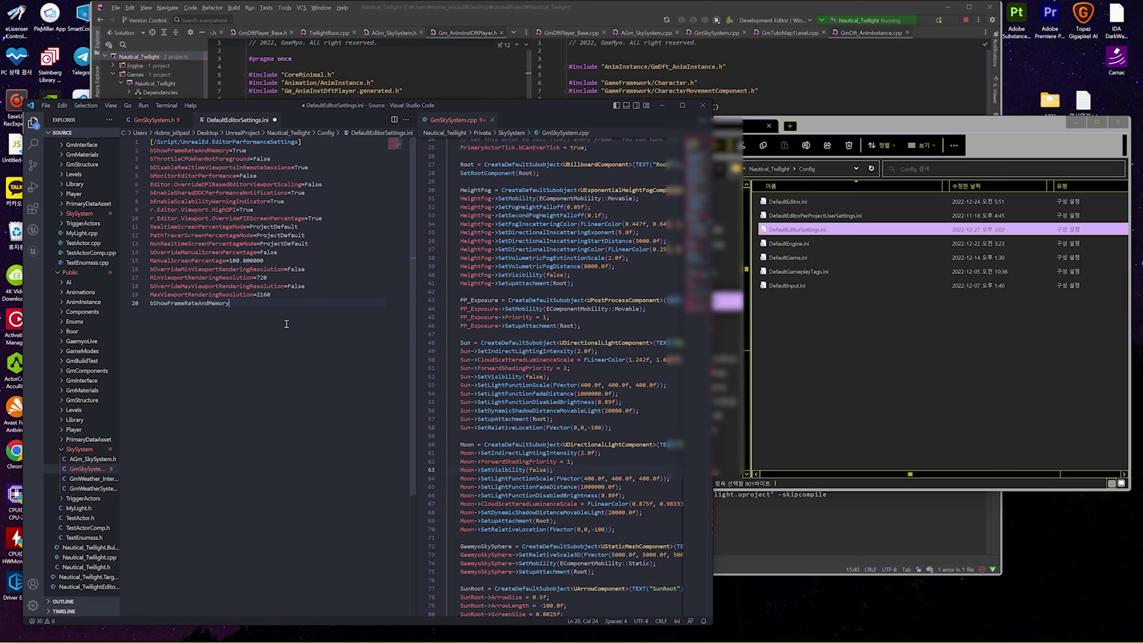
type("=True")
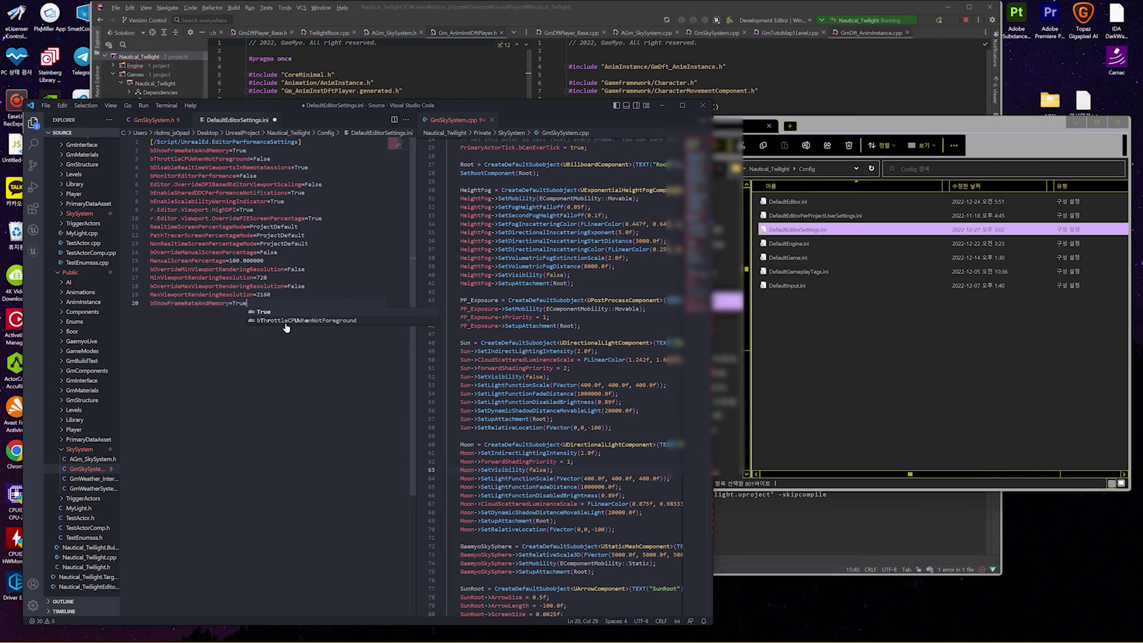
left_click(269, 294)
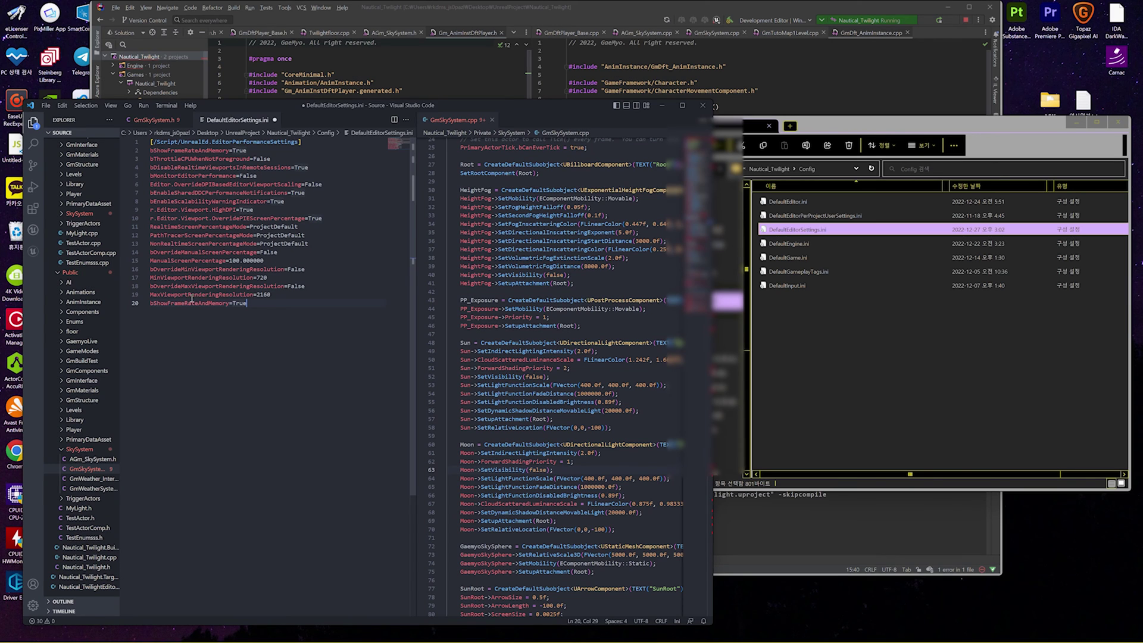
Step: Search the file for bShowFrameRateAndMemory and delete the duplicate last line
key("ctrl+c")
key("ctrl+f")
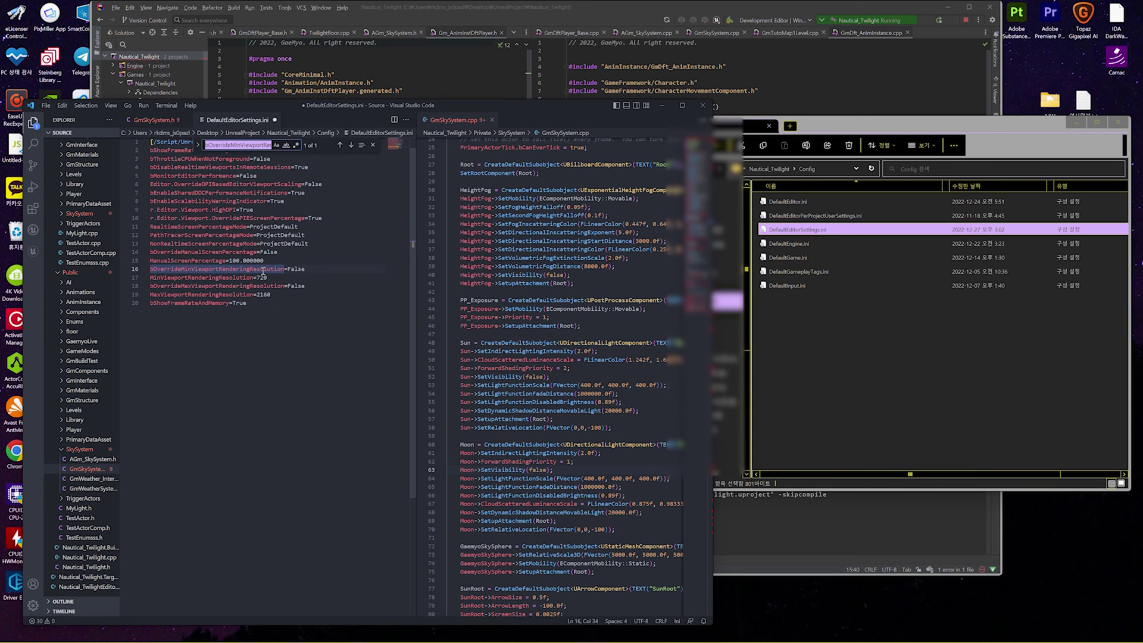
key("ctrl+v")
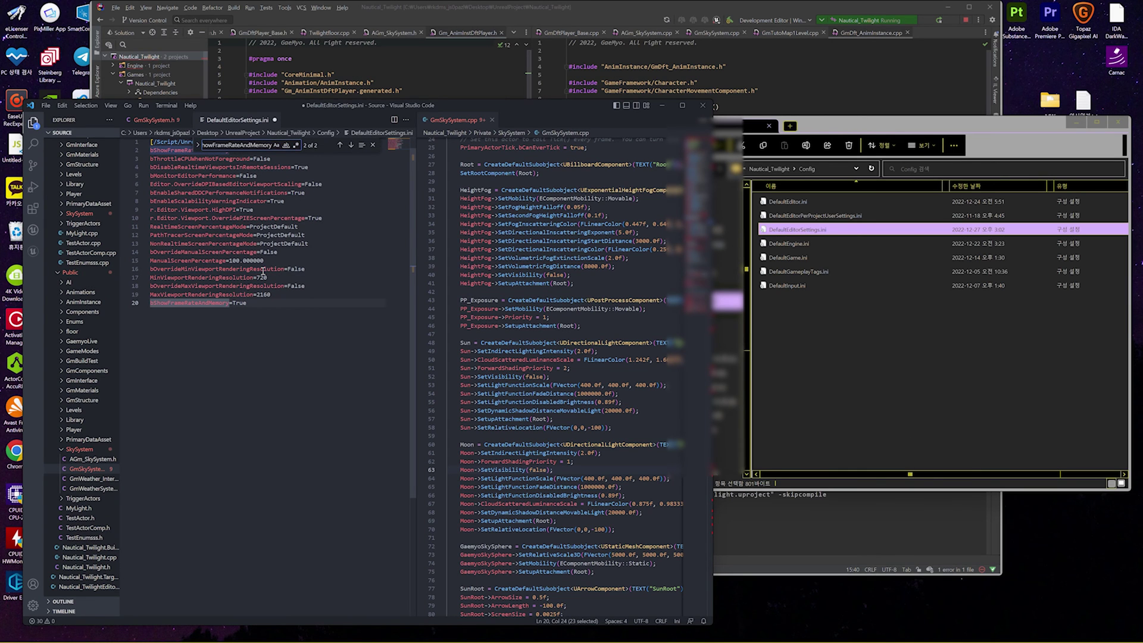
key("Return")
key("Escape")
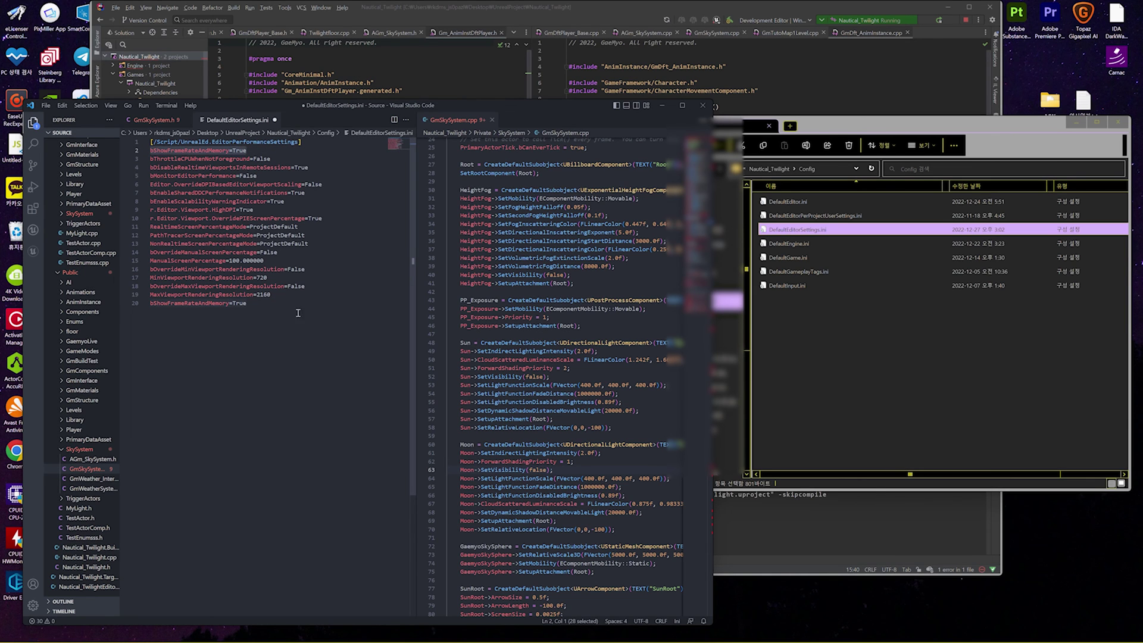
triple_click(258, 303)
key("BackSpace")
key("BackSpace")
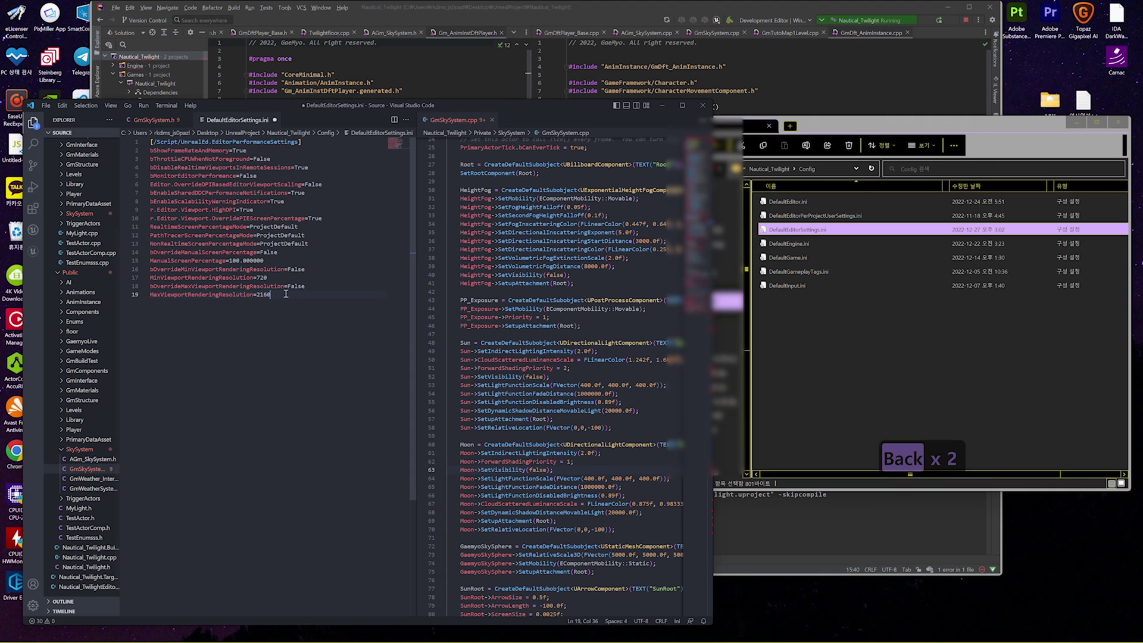
Step: Save and close DefaultEditorSettings.ini, then minimize Visual Studio Code
key("ctrl+s")
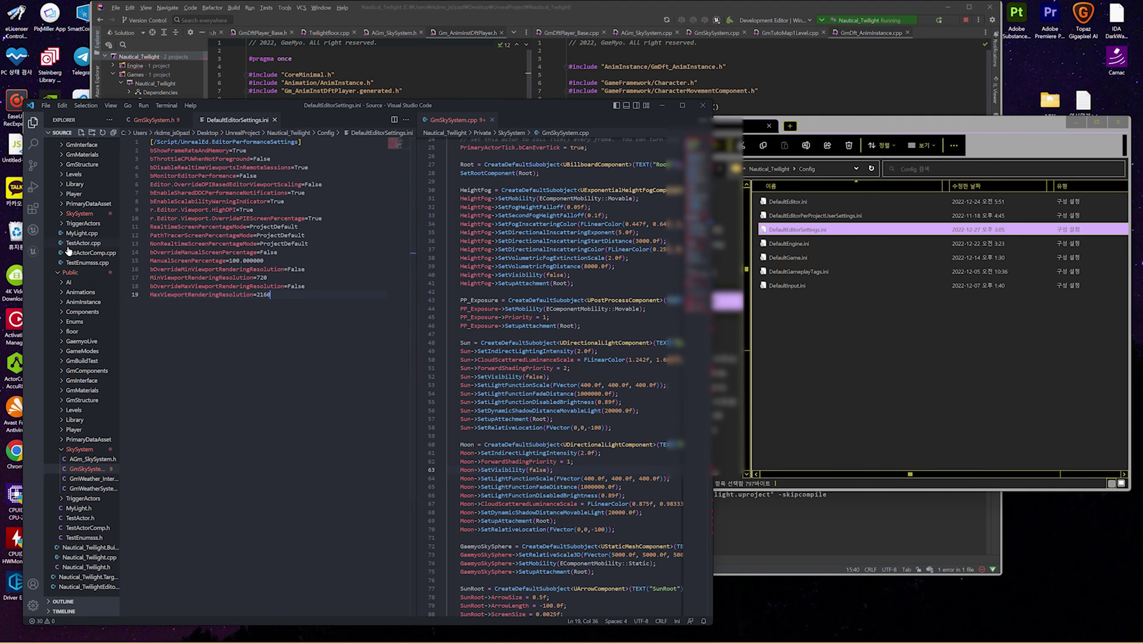
left_click(274, 121)
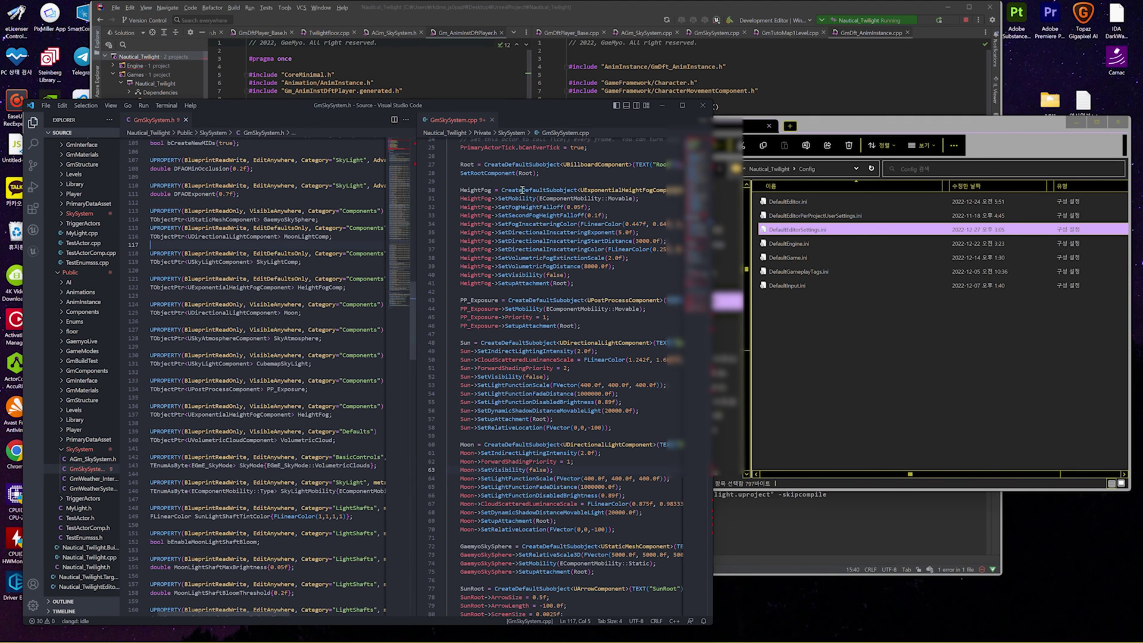
left_click(662, 106)
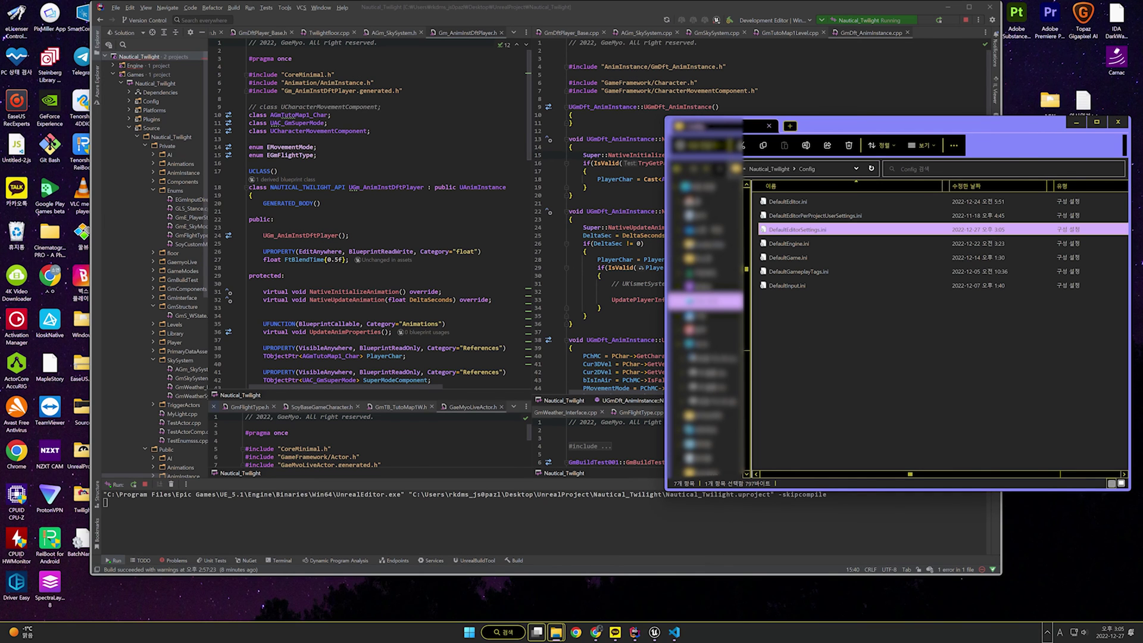
Step: Open Unreal's Editor Preferences under All Settings, filtered by 'frame rate'
left_click(633, 636)
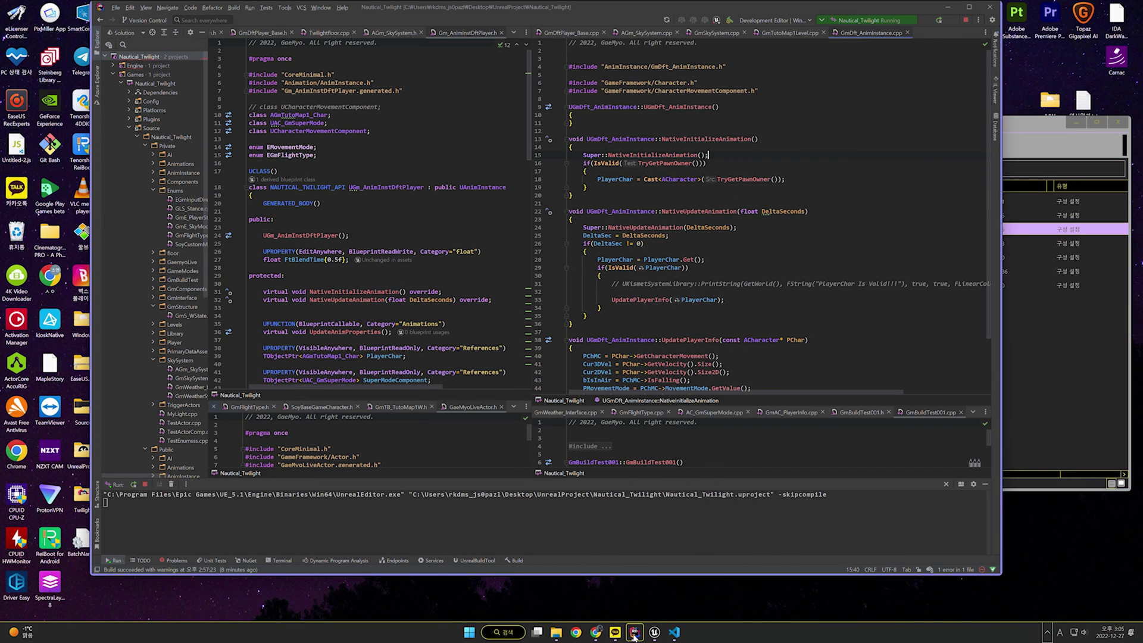
left_click(654, 632)
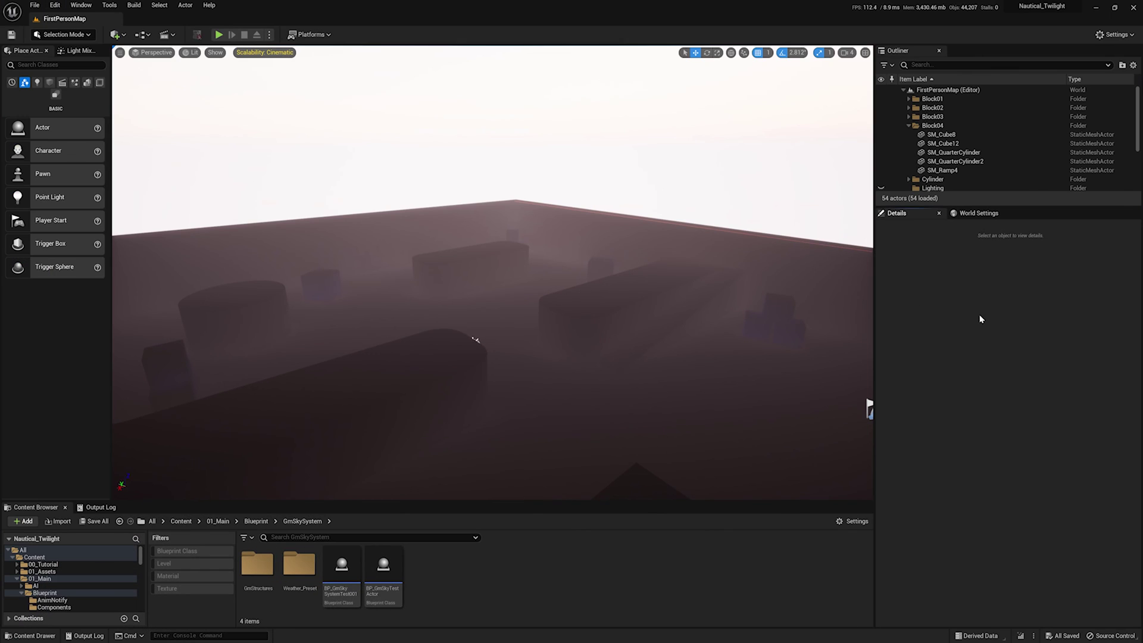
left_click(55, 6)
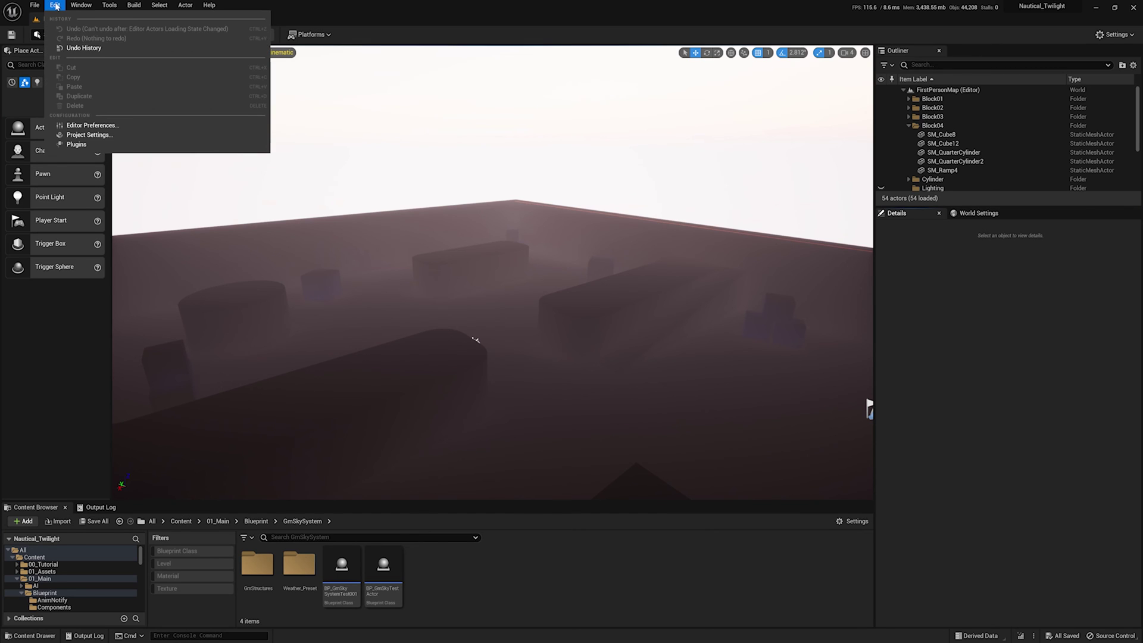
left_click(92, 126)
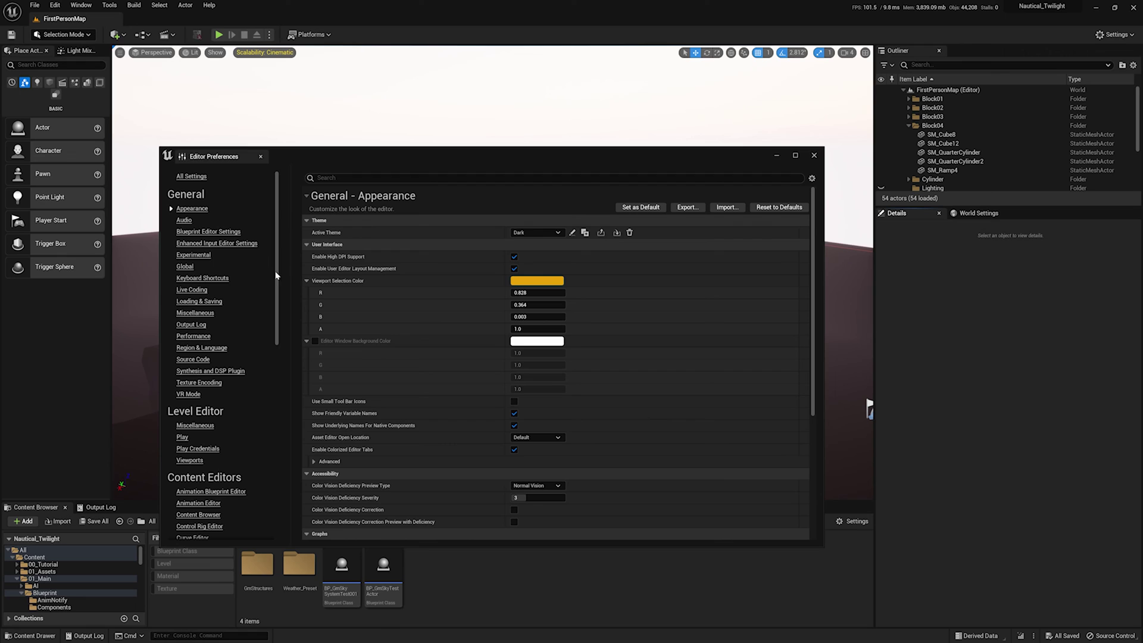
left_click(253, 180)
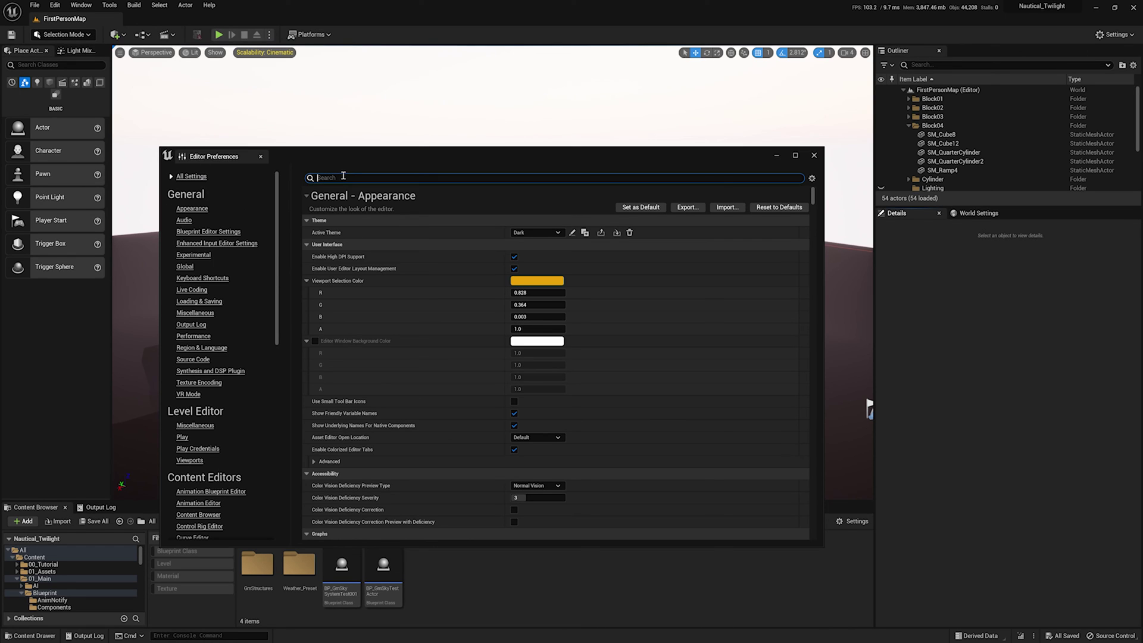
type("frame ra")
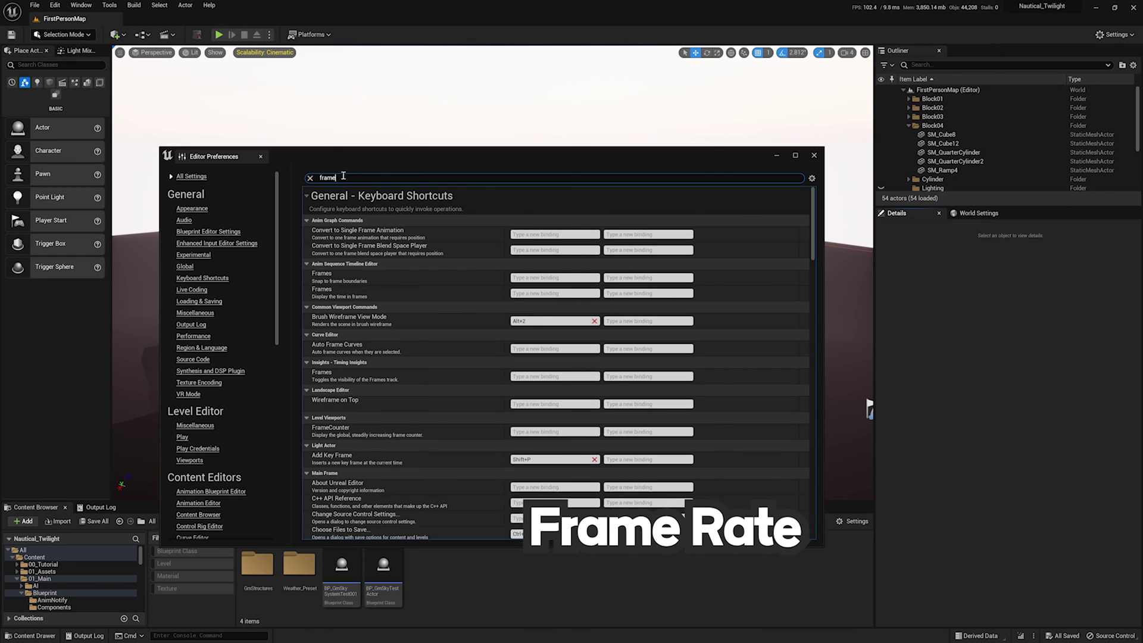
type("te")
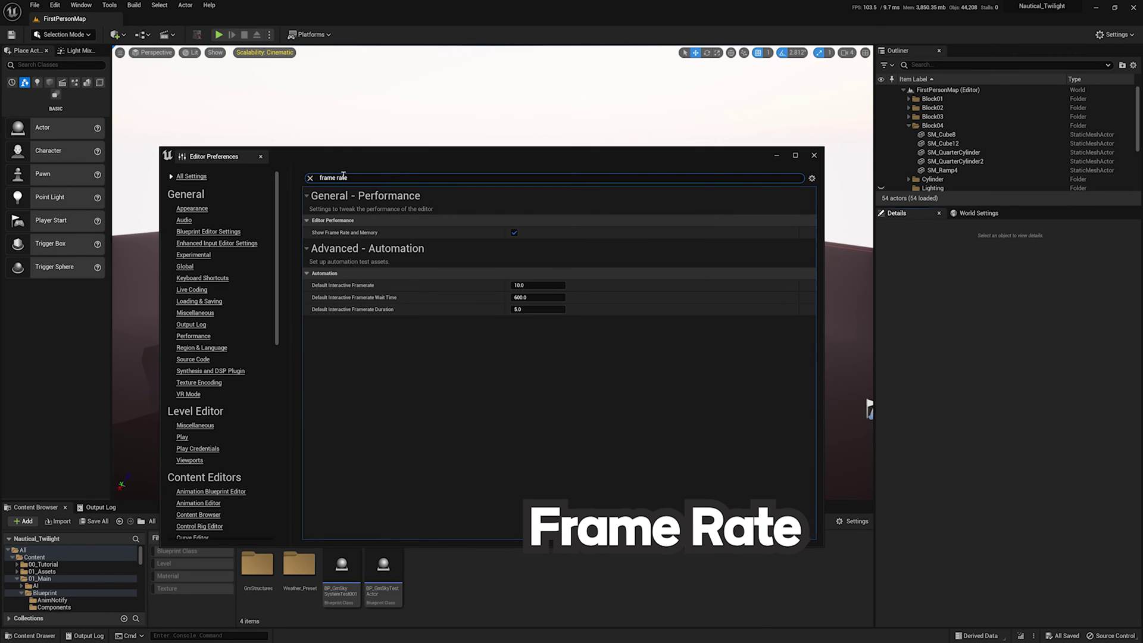
mouse_move(355, 236)
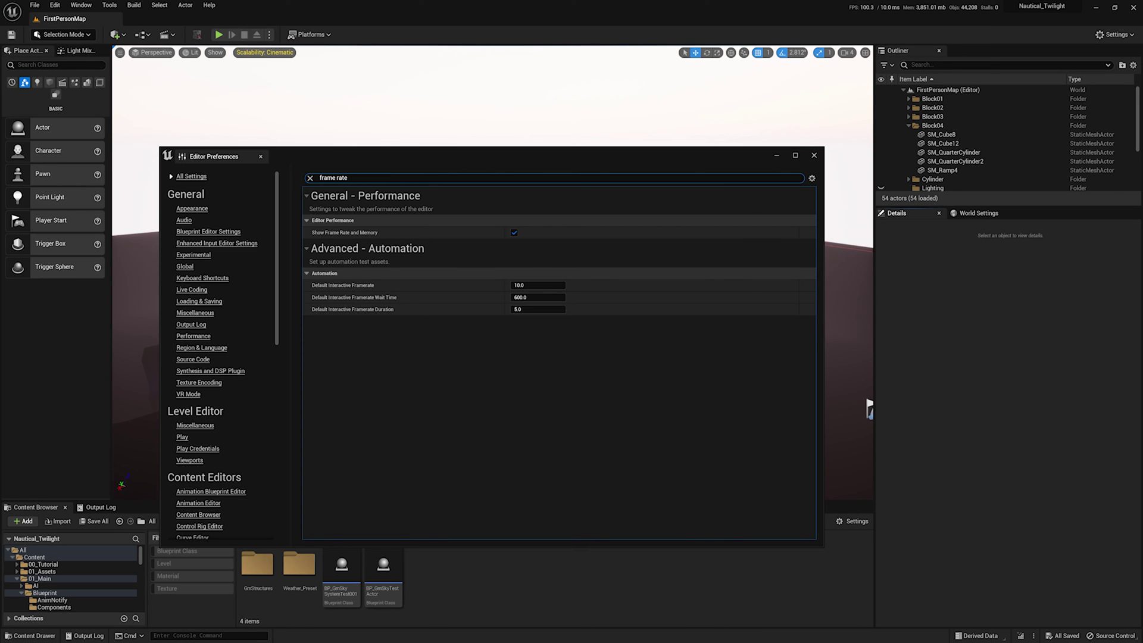
Step: Briefly bring up the Config folder window, then return to Unreal's Editor Preferences
key("alt+Tab")
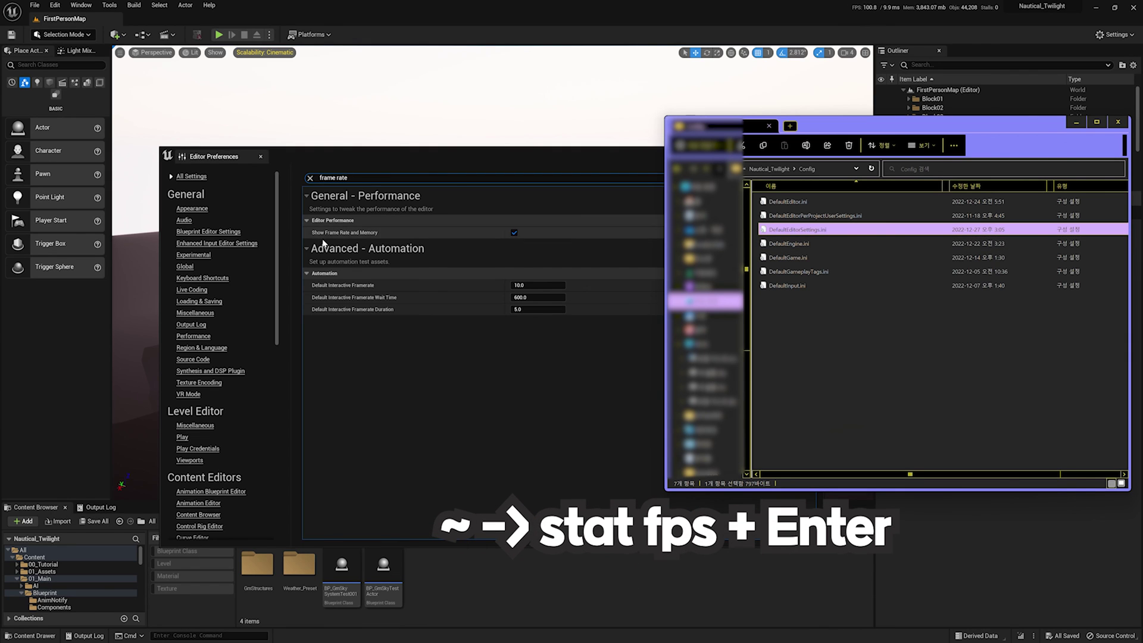
left_click(798, 231)
left_click(829, 356)
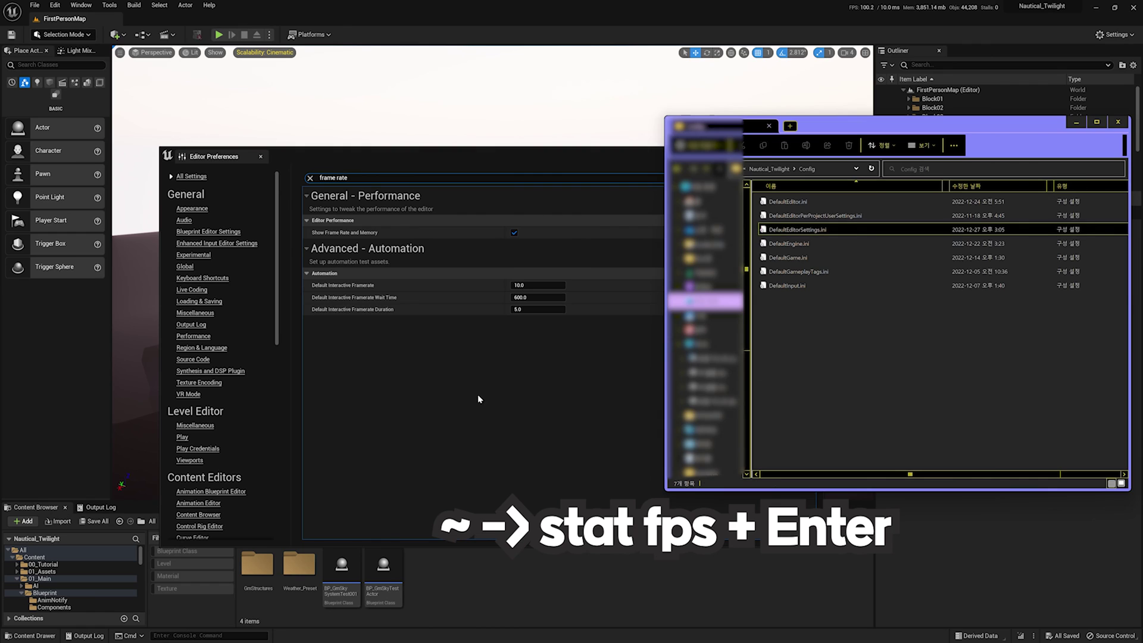
left_click(661, 201)
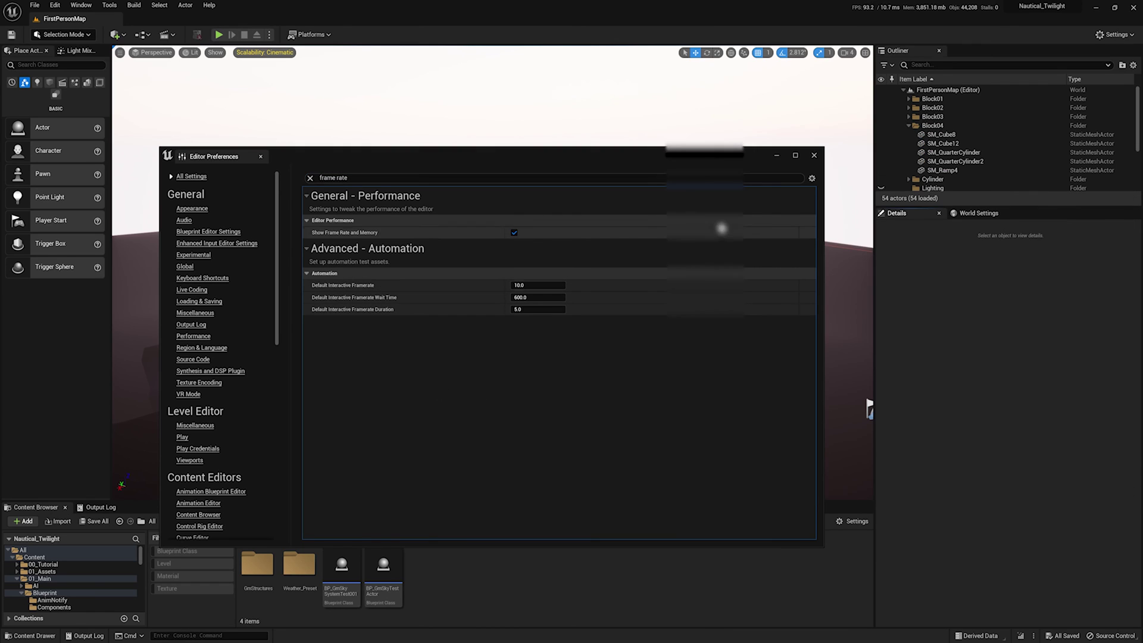
Step: Toggle Show Frame Rate and Memory off and on, leave it enabled, and close preferences
left_click(513, 232)
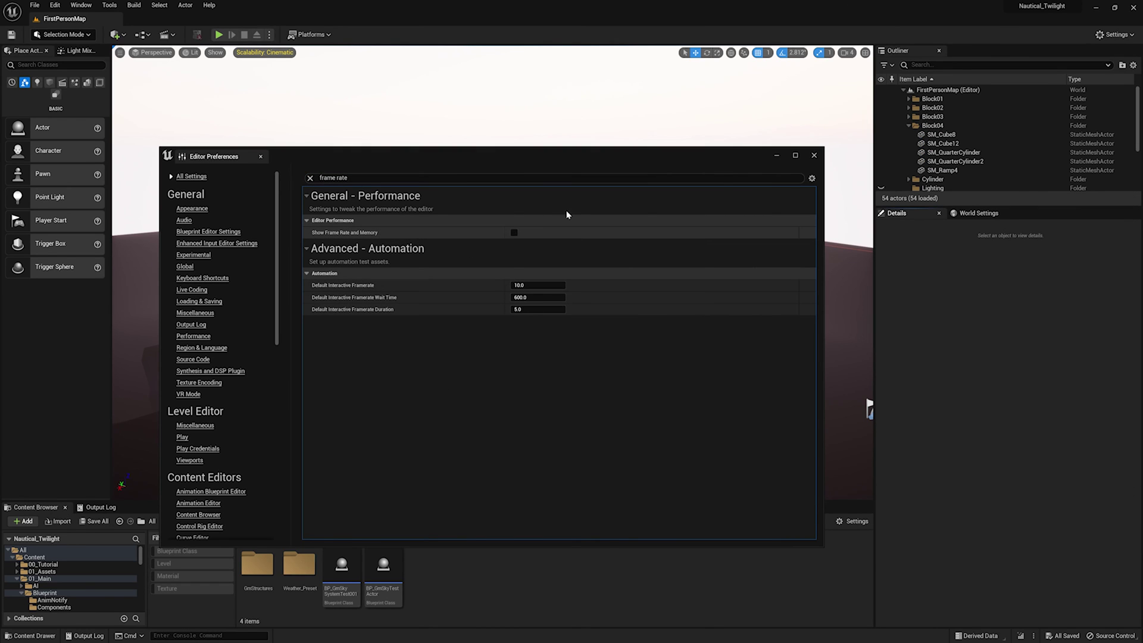
left_click(514, 232)
left_click(515, 232)
left_click(515, 232)
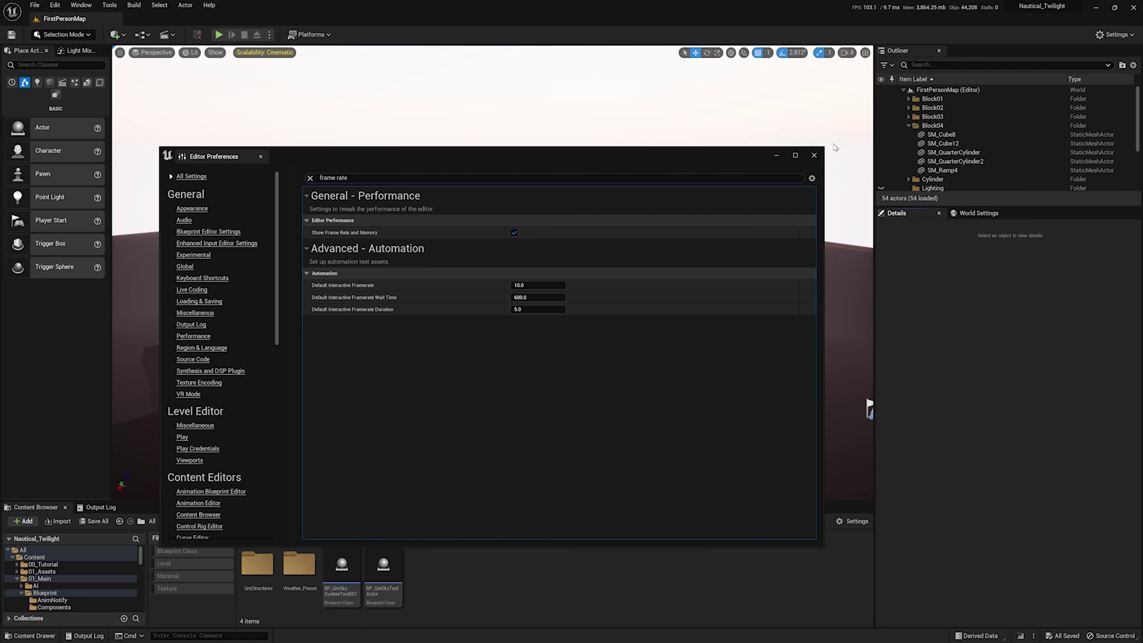
left_click(814, 156)
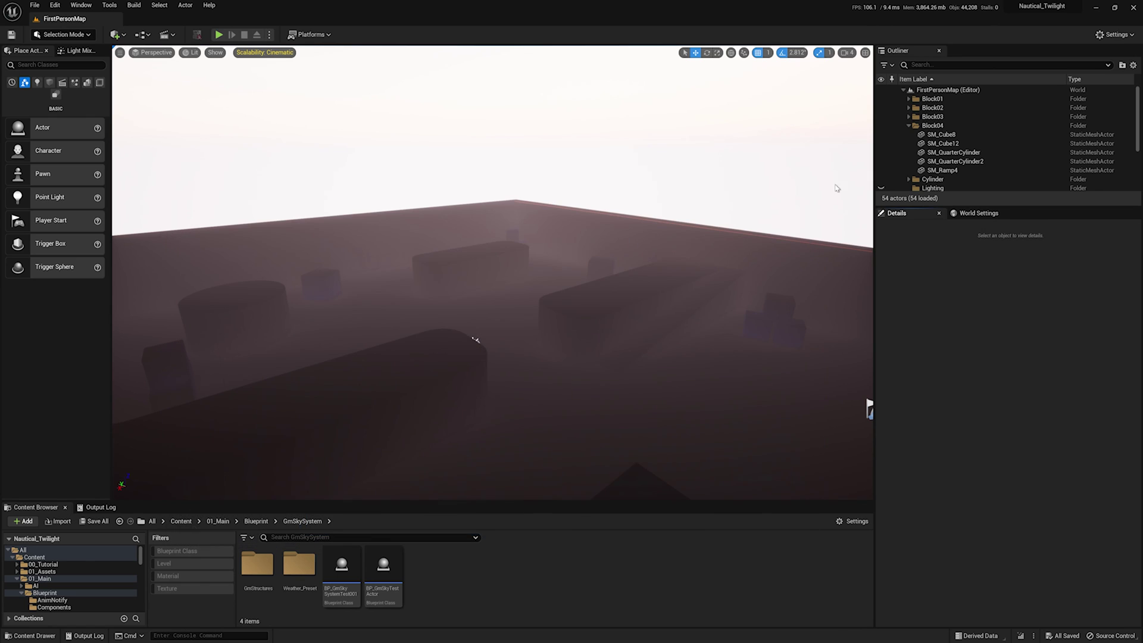
Step: Reopen Editor Preferences, show All Settings, and confirm Set as Default with Yes
left_click(54, 6)
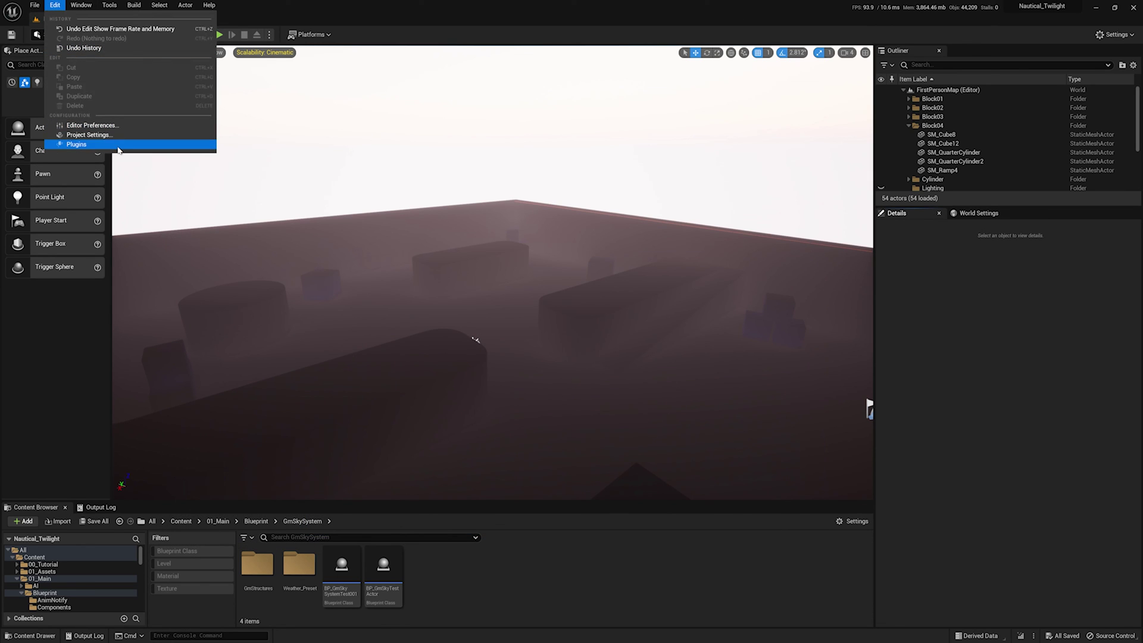
left_click(107, 125)
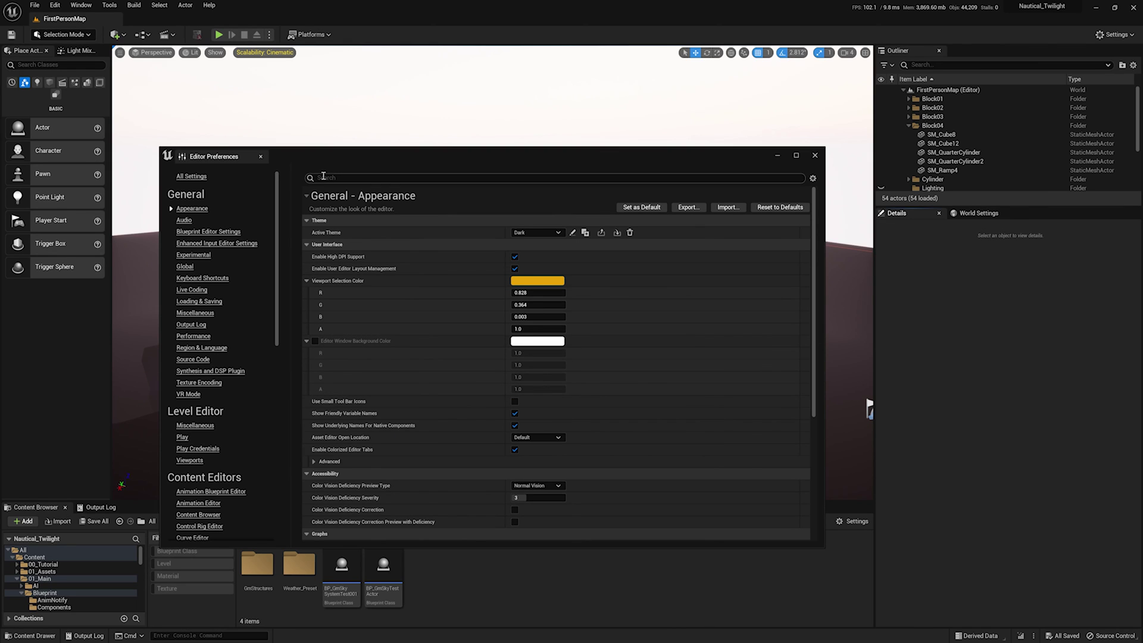
left_click(191, 176)
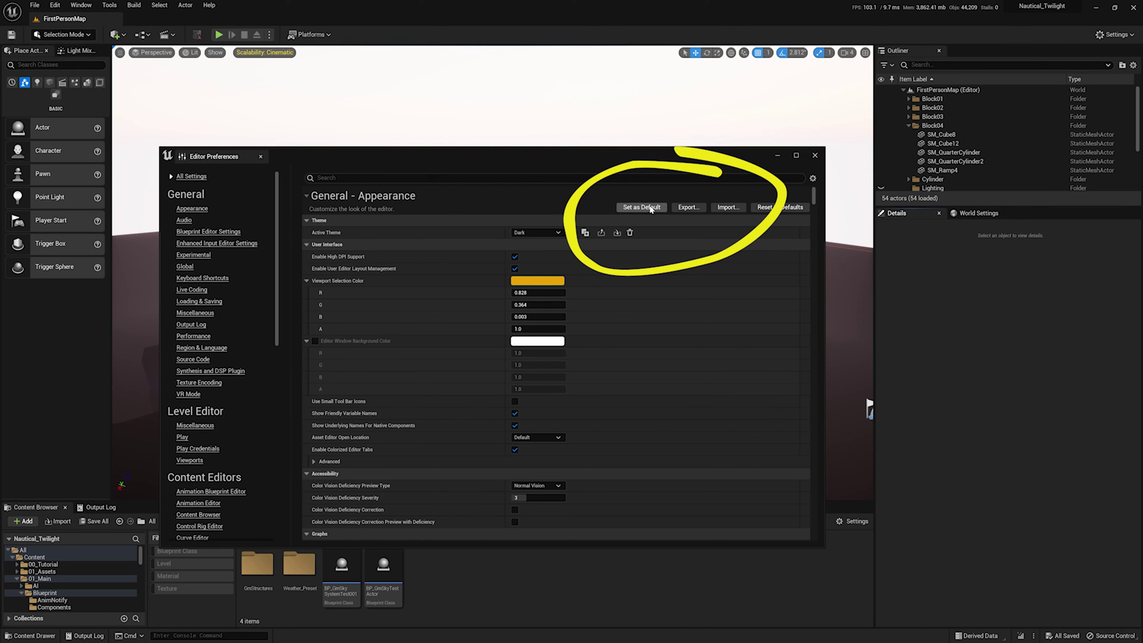
left_click(651, 209)
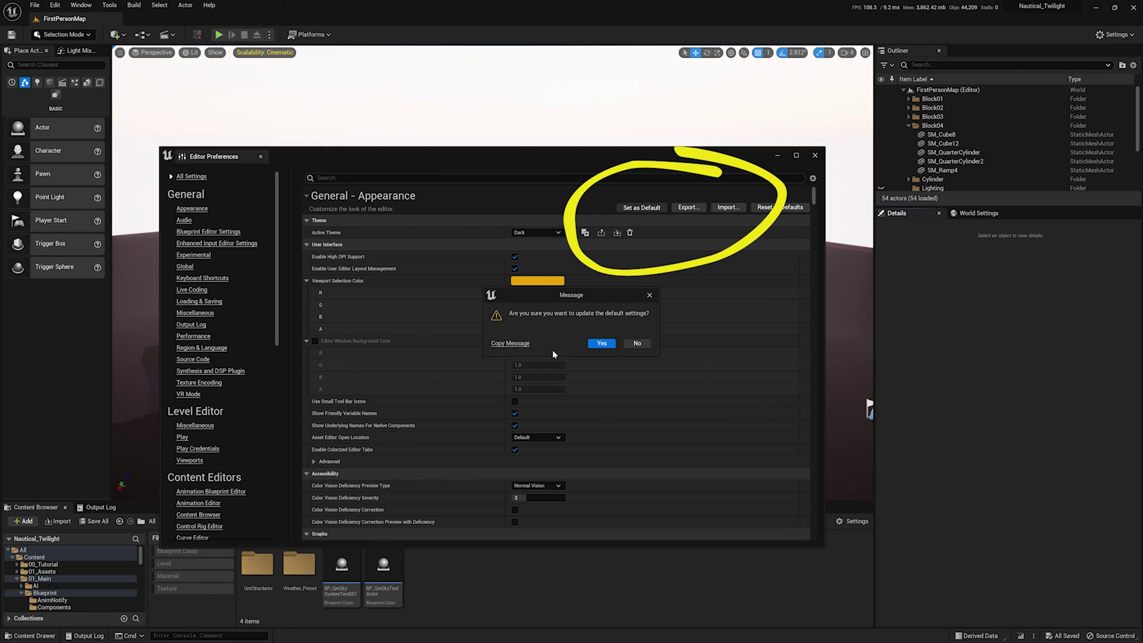
left_click(649, 294)
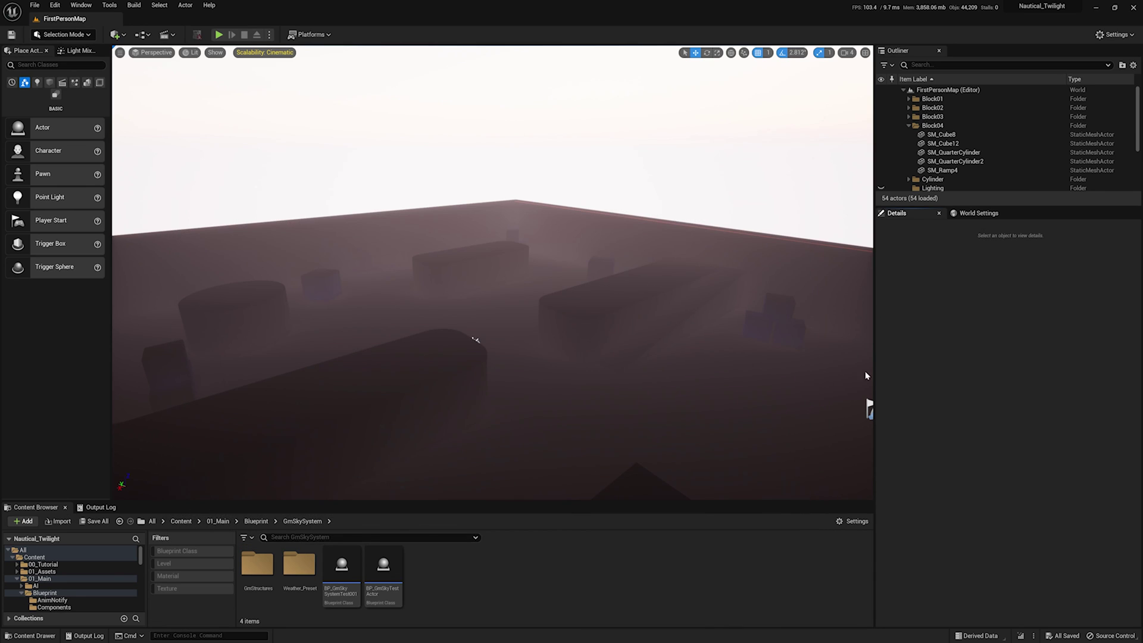